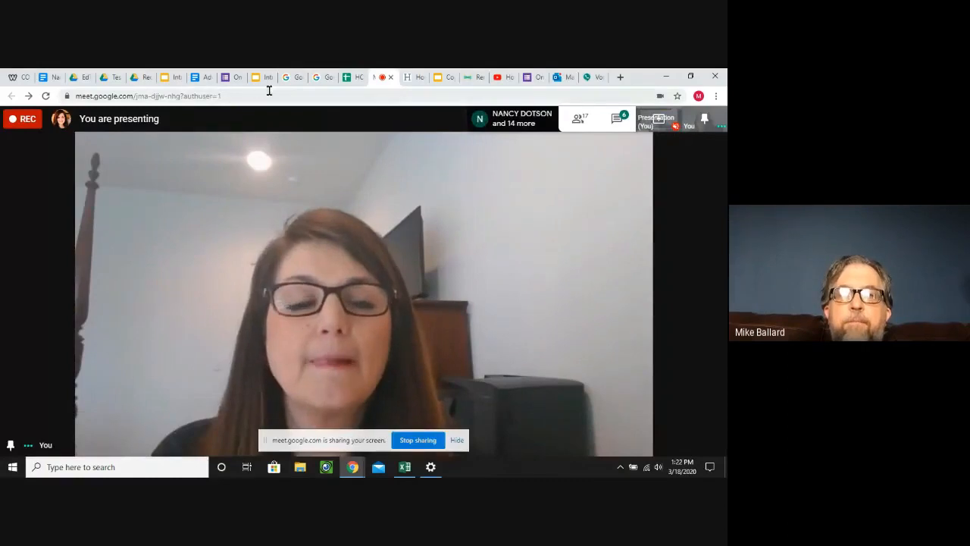
Switch from the video meeting to Google Drive and go to the top level of My Drive
{"action": "left_click", "coordinate": [140, 81]}
{"action": "left_click", "coordinate": [104, 80]}
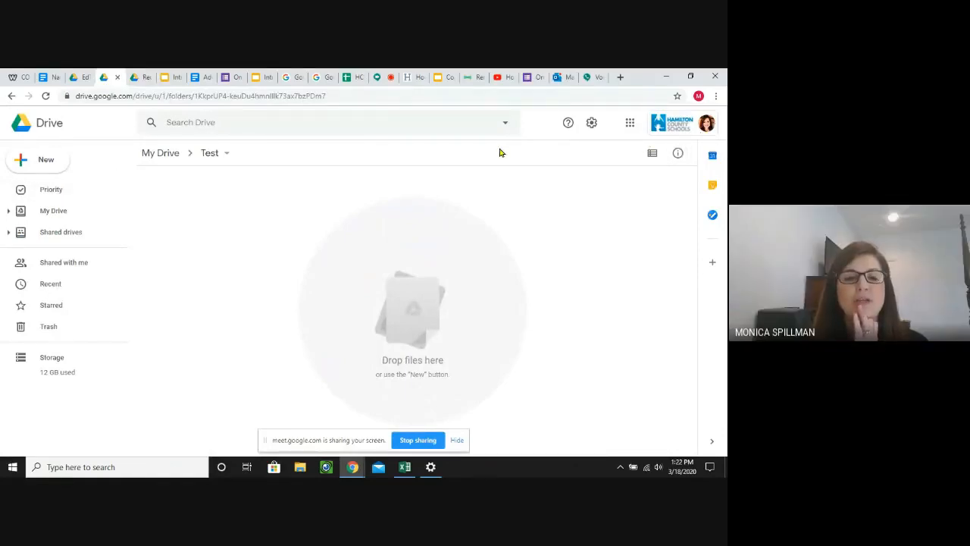
{"action": "left_click", "coordinate": [63, 211]}
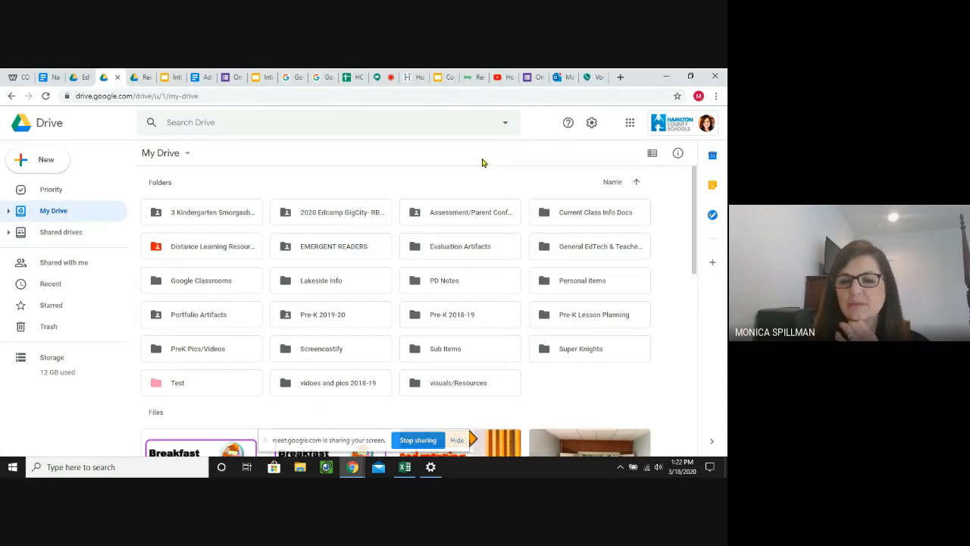
Display My Drive as a list, look through its folders, and restore the grid layout
{"action": "left_click", "coordinate": [652, 154]}
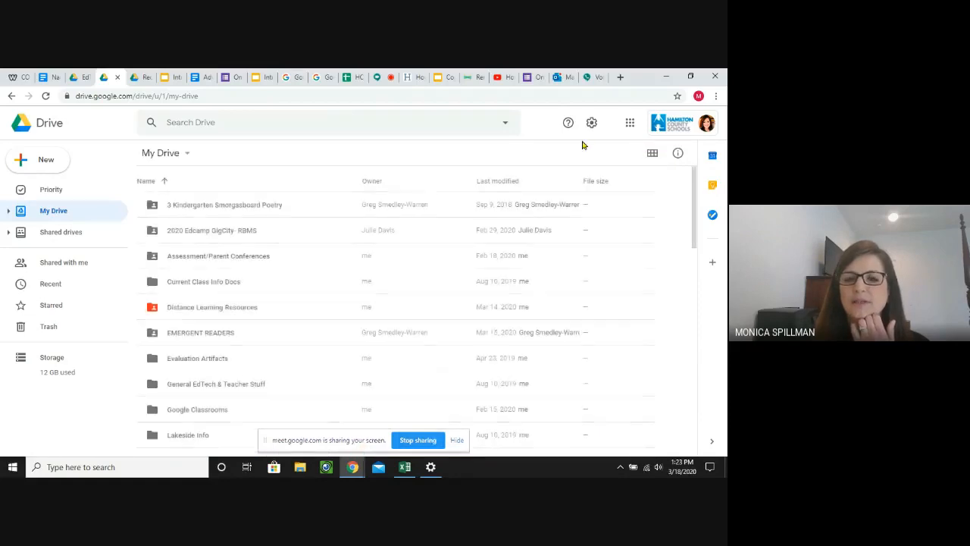
{"action": "scroll", "coordinate": [266, 258], "scroll_direction": "down", "scroll_amount": 1}
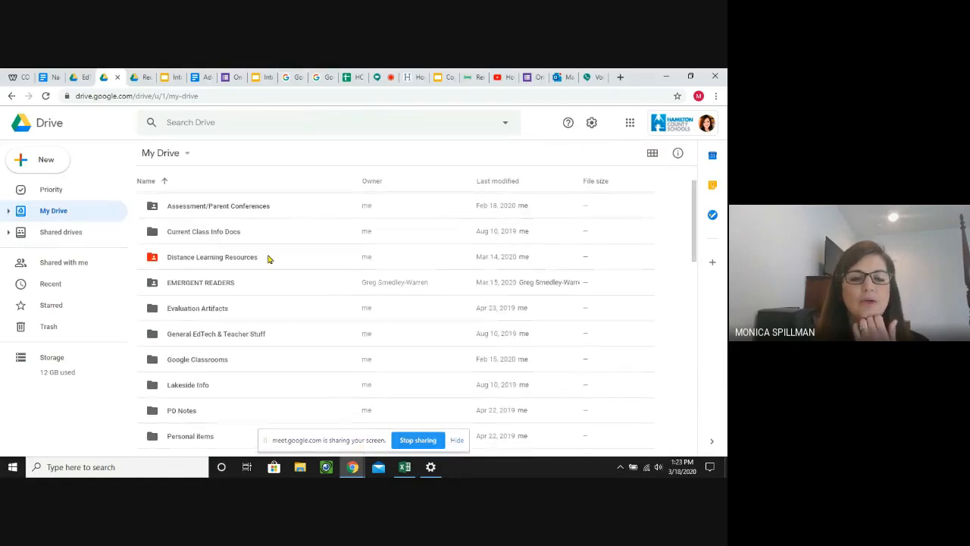
{"action": "scroll", "coordinate": [267, 257], "scroll_direction": "up", "scroll_amount": 1}
{"action": "scroll", "coordinate": [267, 258], "scroll_direction": "down", "scroll_amount": 5}
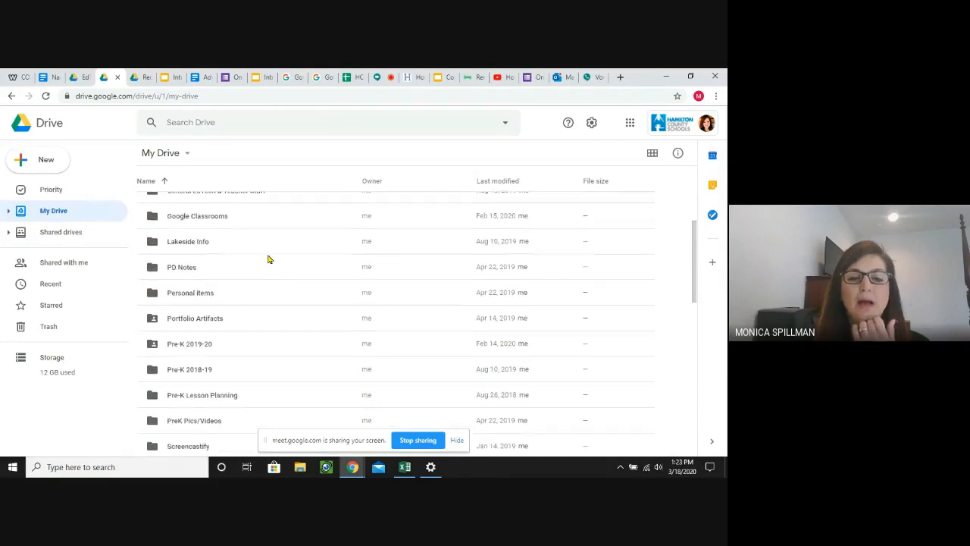
{"action": "scroll", "coordinate": [267, 258], "scroll_direction": "up", "scroll_amount": 5}
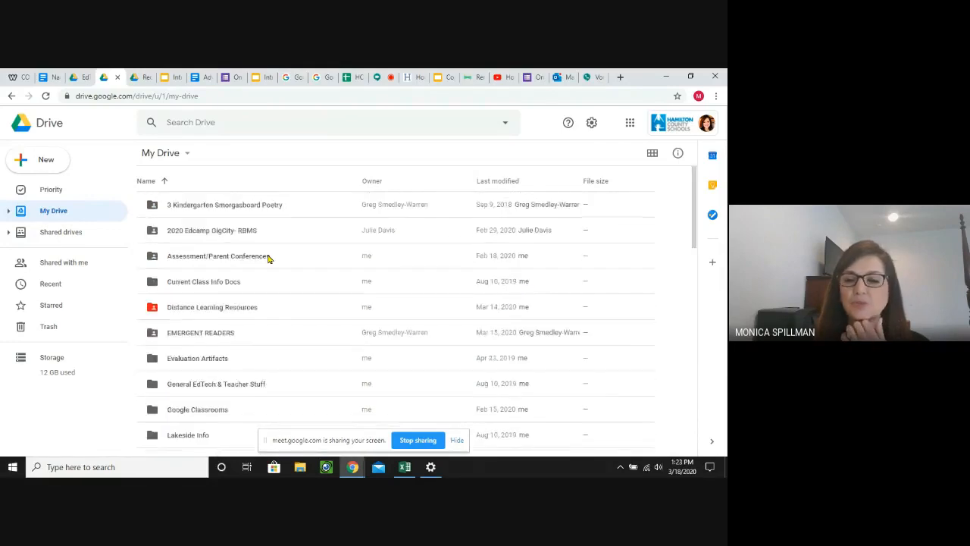
{"action": "left_click", "coordinate": [651, 154]}
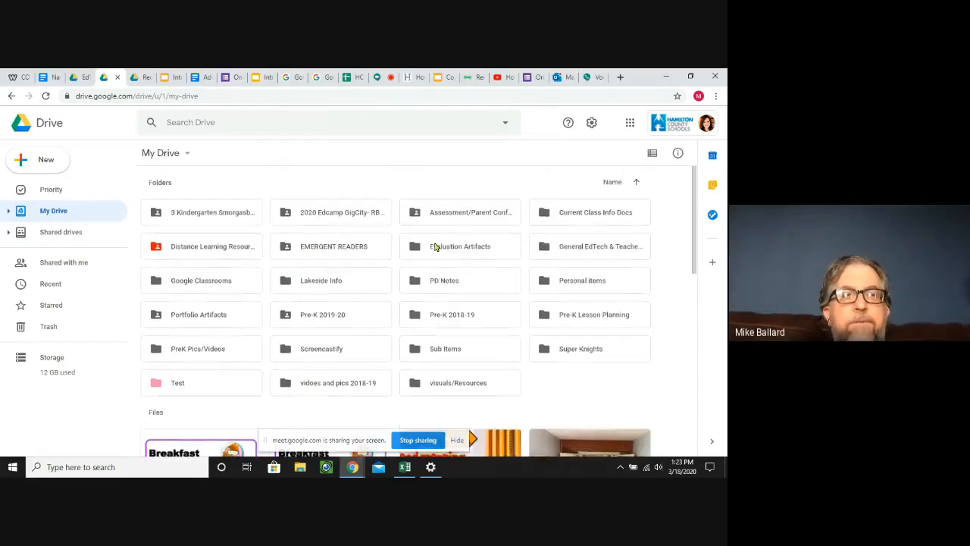
{"action": "left_click", "coordinate": [133, 79]}
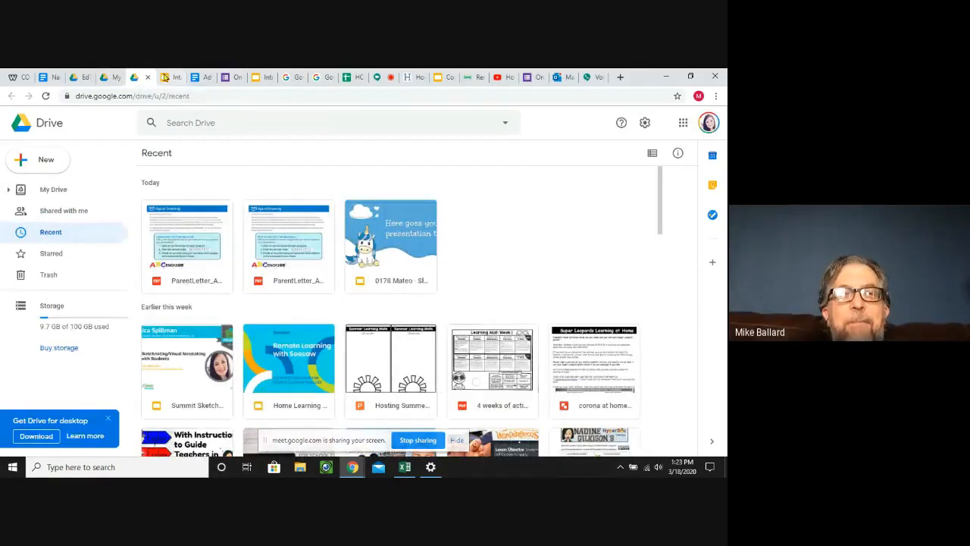
{"action": "left_click", "coordinate": [165, 77]}
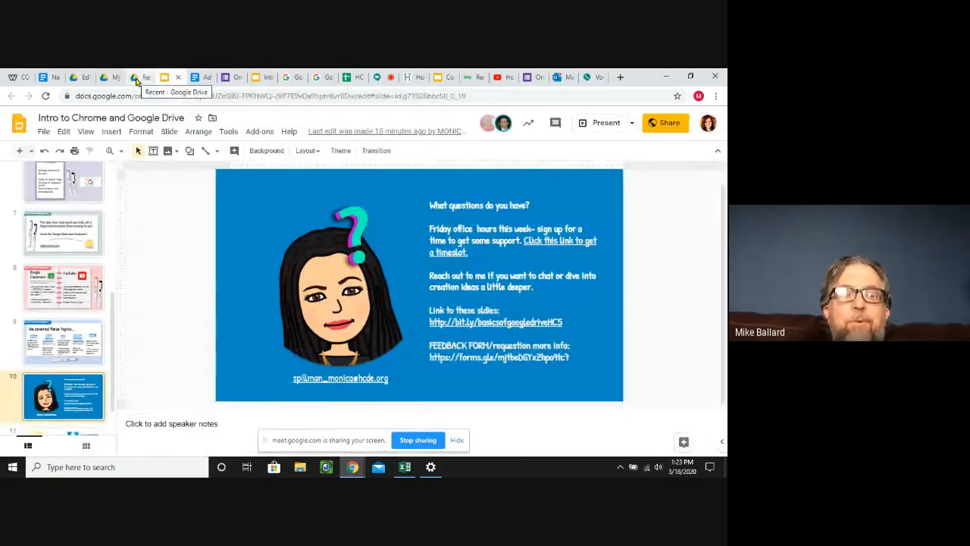
{"action": "left_click", "coordinate": [137, 79]}
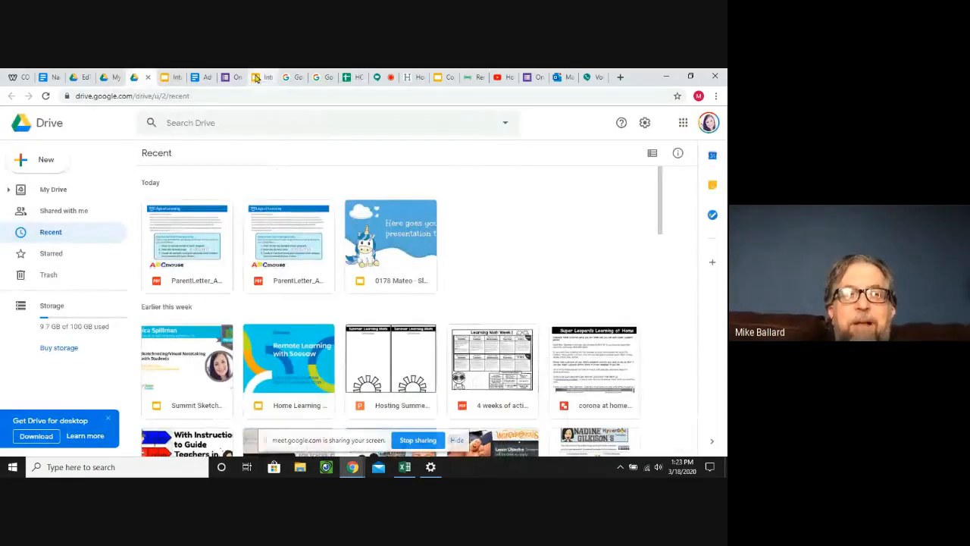
{"action": "left_click", "coordinate": [256, 78]}
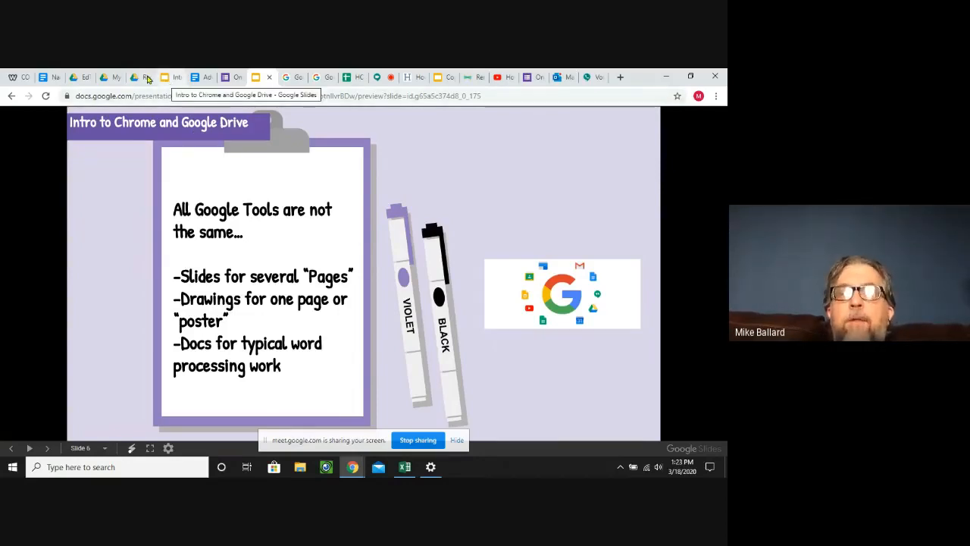
Go back to My Drive and open the Pics and Videos folder inside Pre-K 2019-20
{"action": "left_click", "coordinate": [105, 78]}
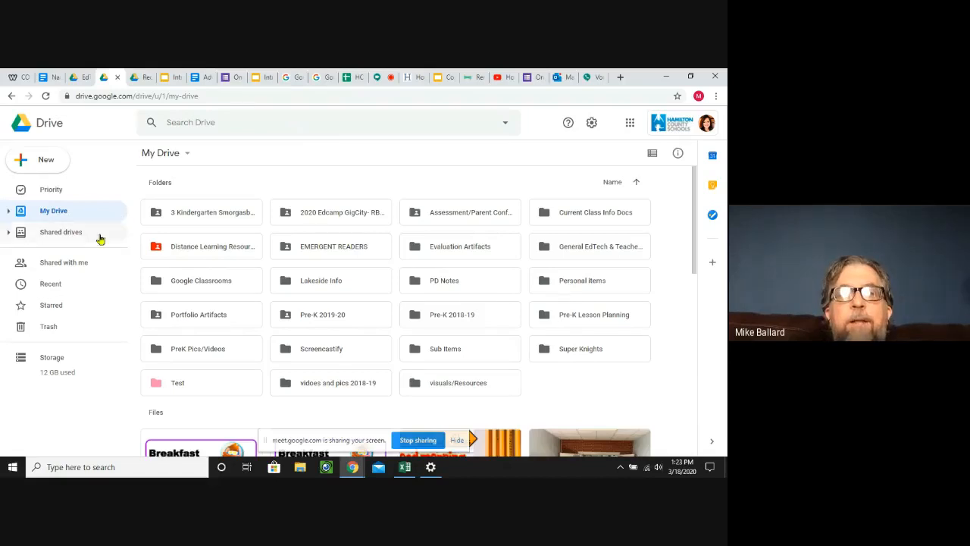
{"action": "double_click", "coordinate": [373, 321]}
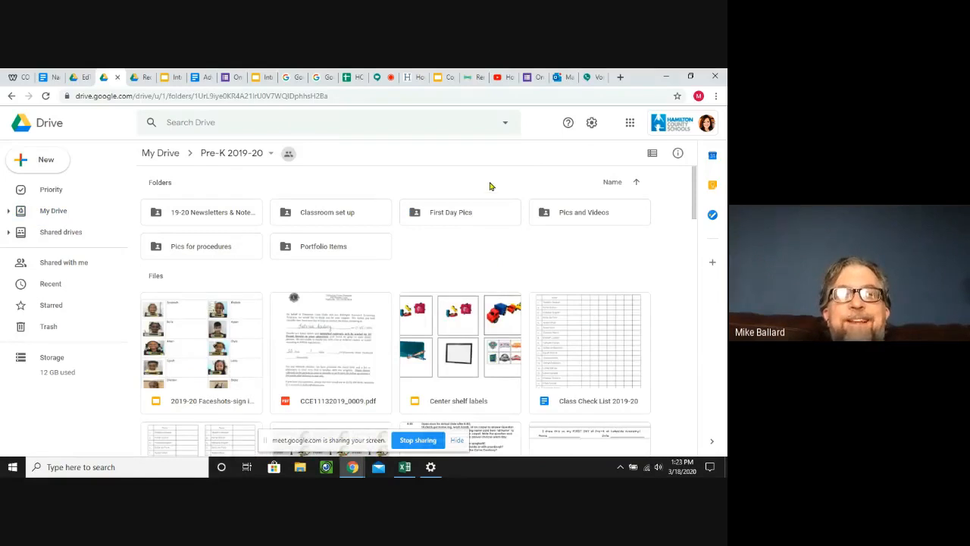
{"action": "double_click", "coordinate": [565, 214]}
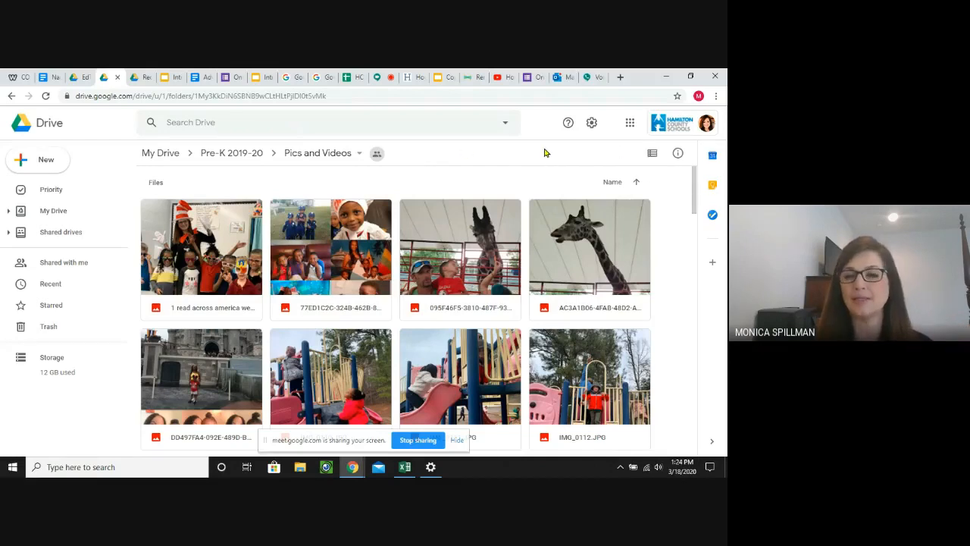
Examine the Pics and Videos files in list layout, and restore the grid layout
{"action": "left_click", "coordinate": [653, 154]}
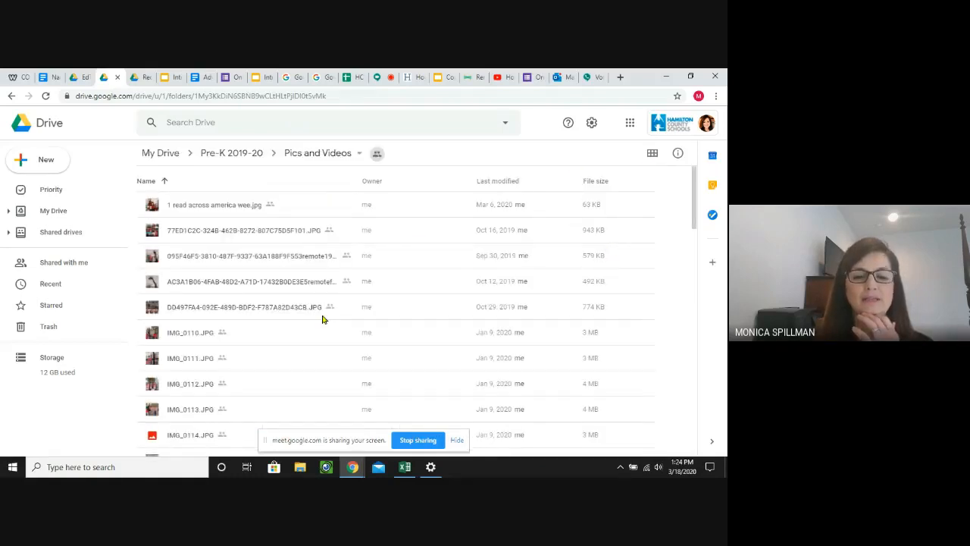
{"action": "scroll", "coordinate": [322, 319], "scroll_direction": "down", "scroll_amount": 1}
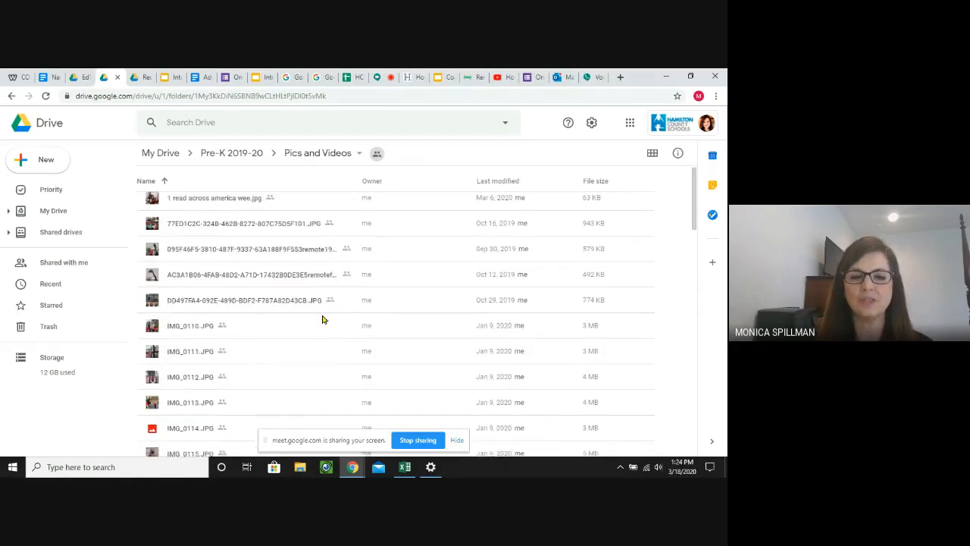
{"action": "scroll", "coordinate": [322, 319], "scroll_direction": "down", "scroll_amount": 20}
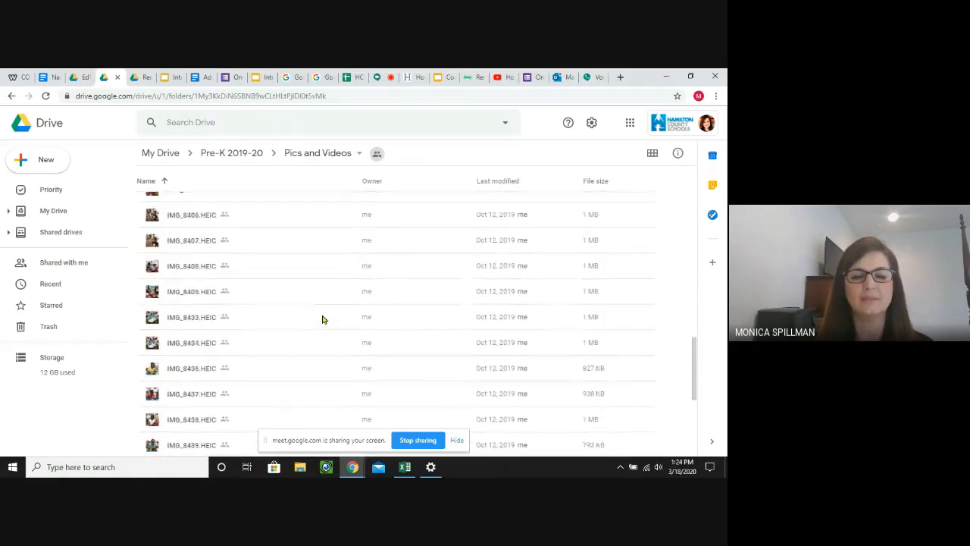
{"action": "scroll", "coordinate": [322, 319], "scroll_direction": "up", "scroll_amount": 20}
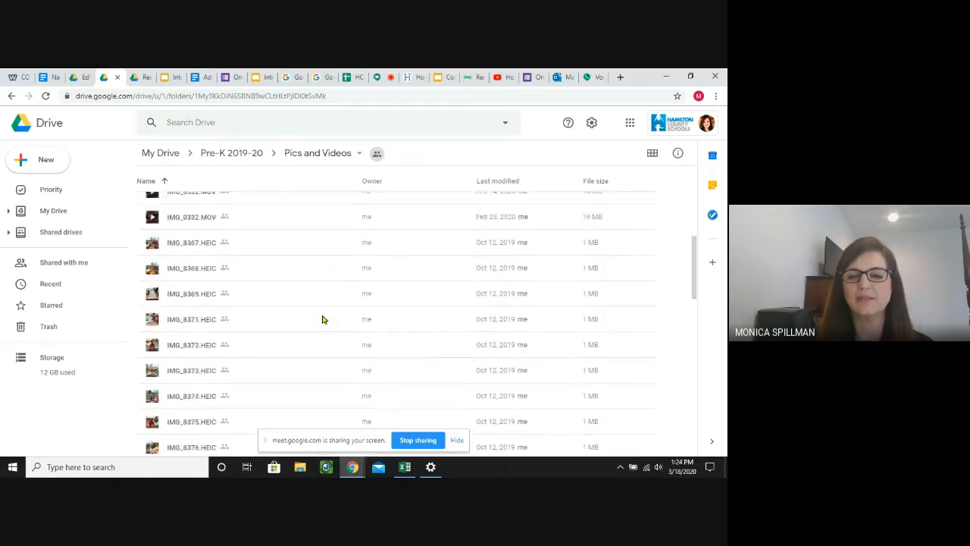
{"action": "left_click", "coordinate": [652, 153]}
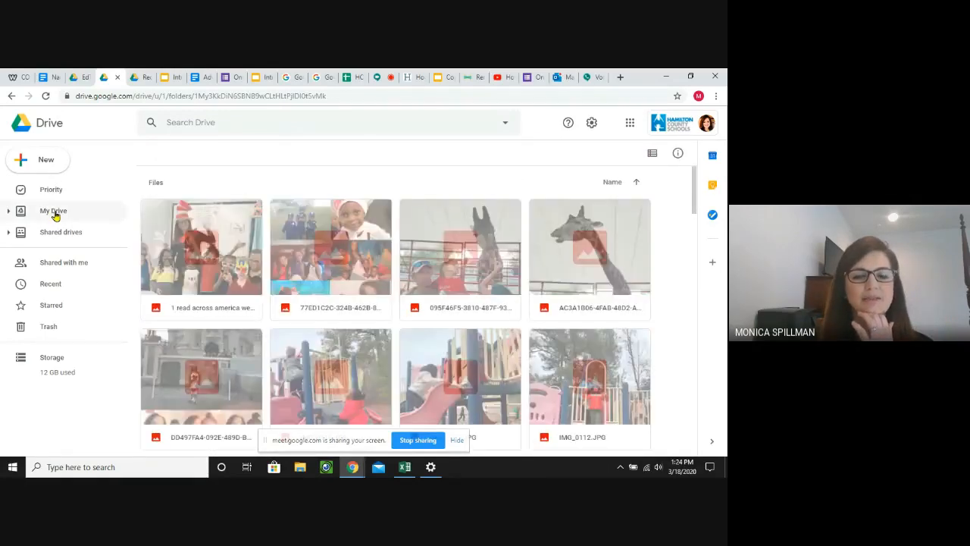
Return to the top level of My Drive and briefly check the Intro to Chrome and Google Drive slides
{"action": "left_click", "coordinate": [55, 212]}
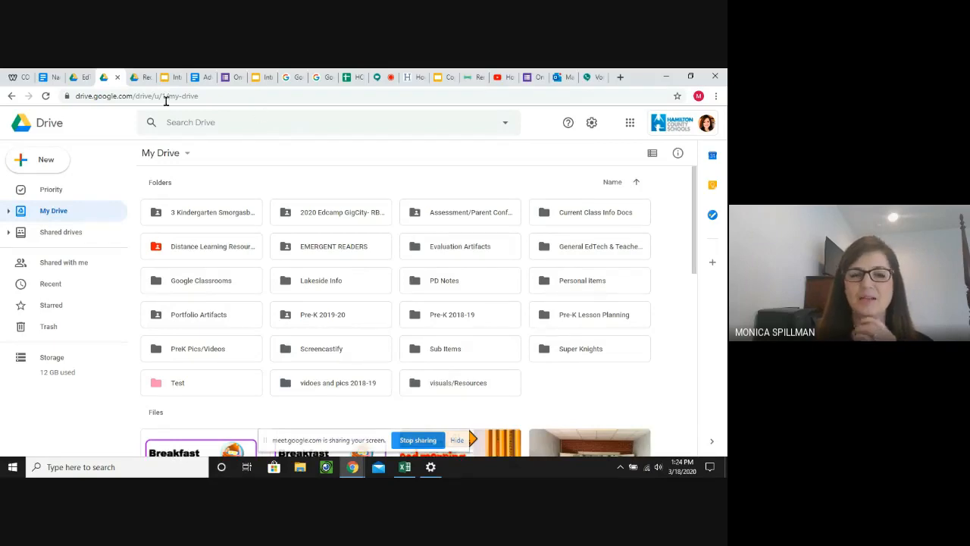
{"action": "left_click", "coordinate": [166, 78]}
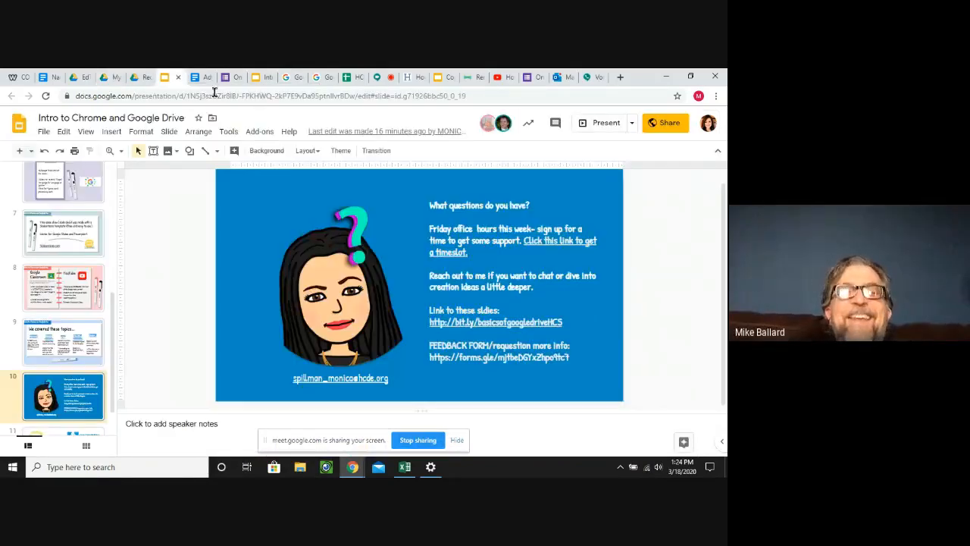
{"action": "left_click", "coordinate": [257, 76]}
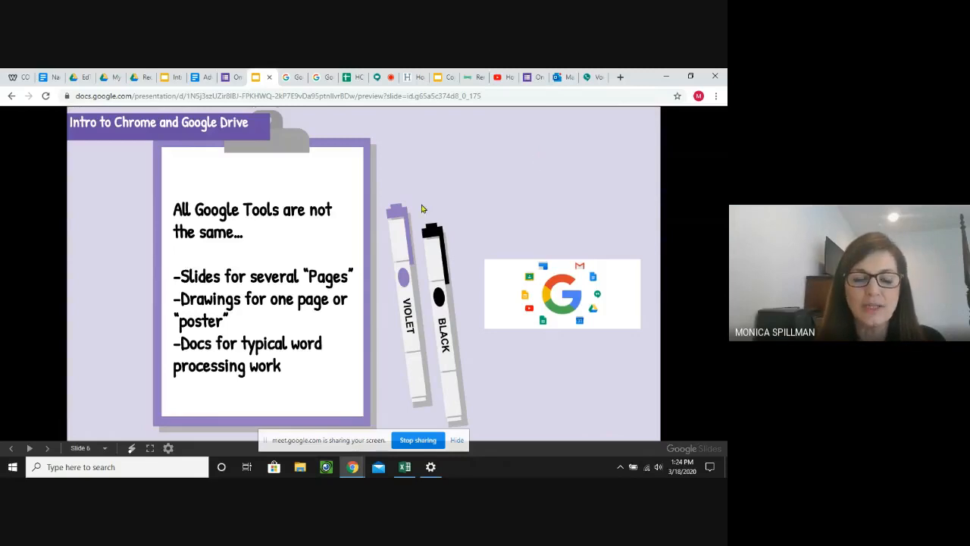
{"action": "left_click", "coordinate": [110, 79]}
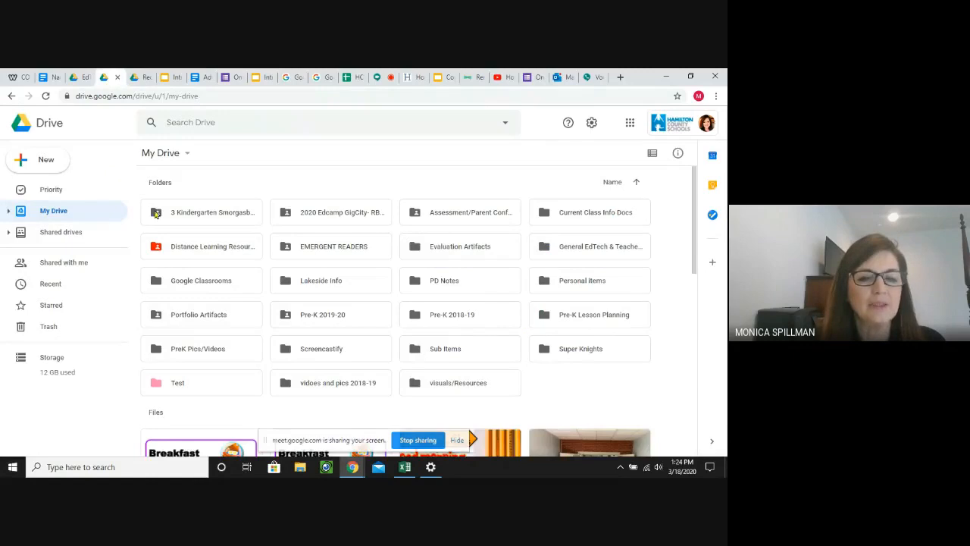
Open the Distance Learning Resources folder in My Drive and look through its files
{"action": "double_click", "coordinate": [201, 247]}
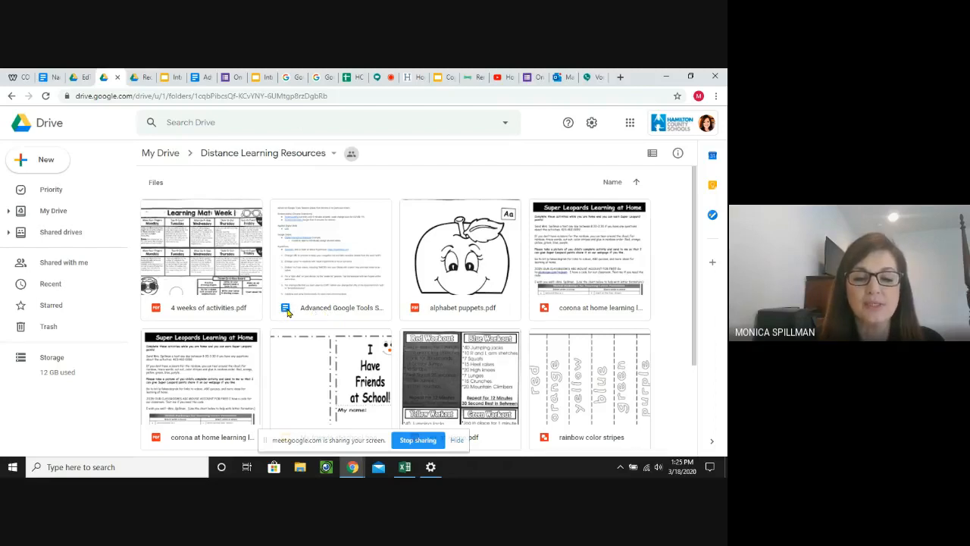
{"action": "scroll", "coordinate": [288, 312], "scroll_direction": "down", "scroll_amount": 3}
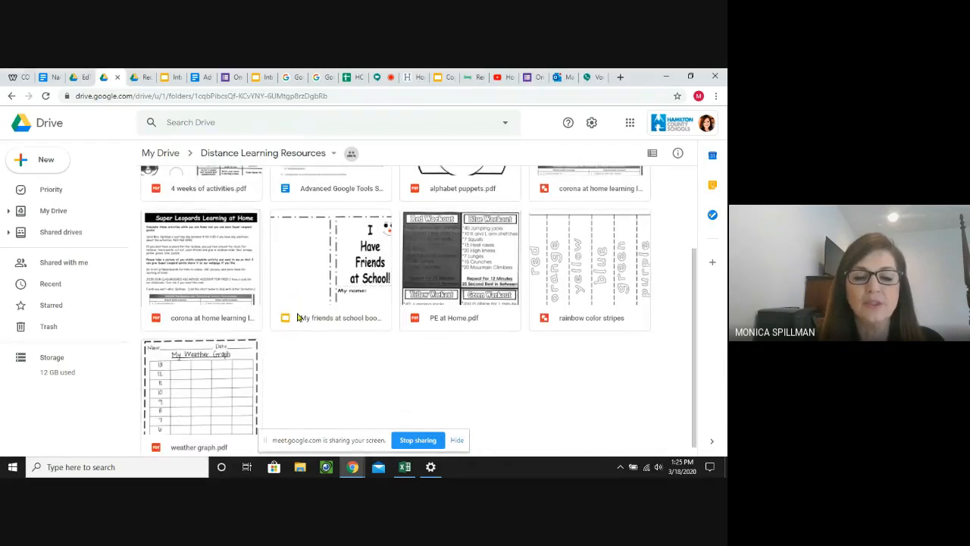
{"action": "scroll", "coordinate": [291, 325], "scroll_direction": "down", "scroll_amount": 1}
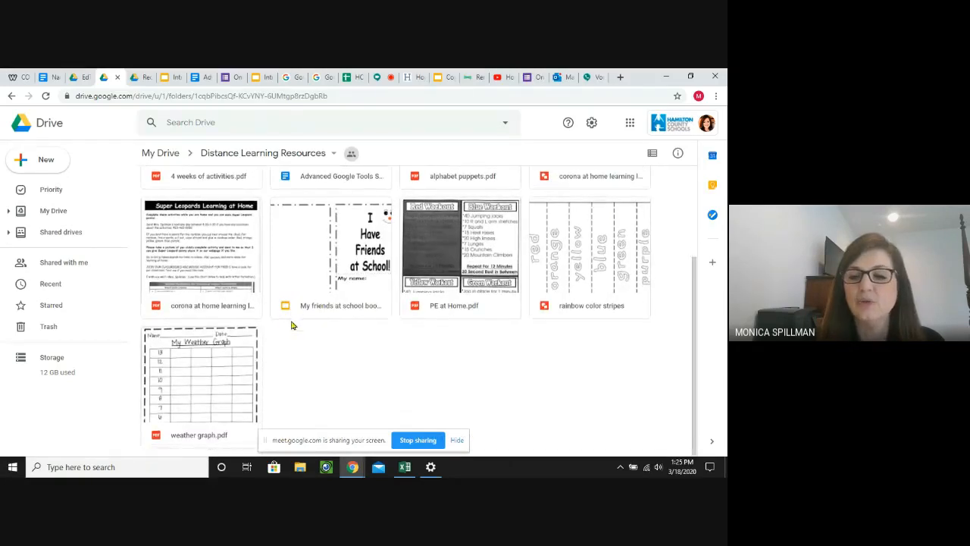
{"action": "scroll", "coordinate": [291, 325], "scroll_direction": "up", "scroll_amount": 1}
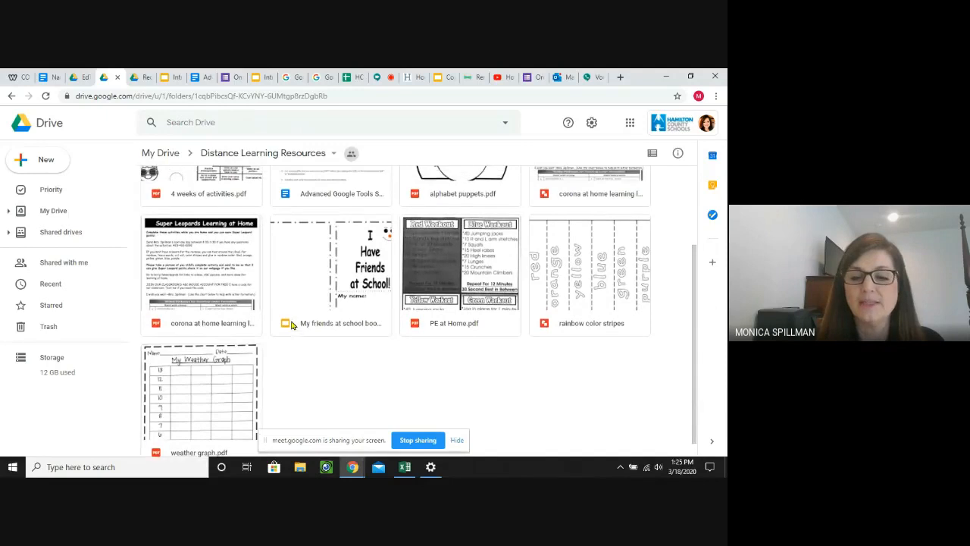
{"action": "scroll", "coordinate": [291, 324], "scroll_direction": "up", "scroll_amount": 1}
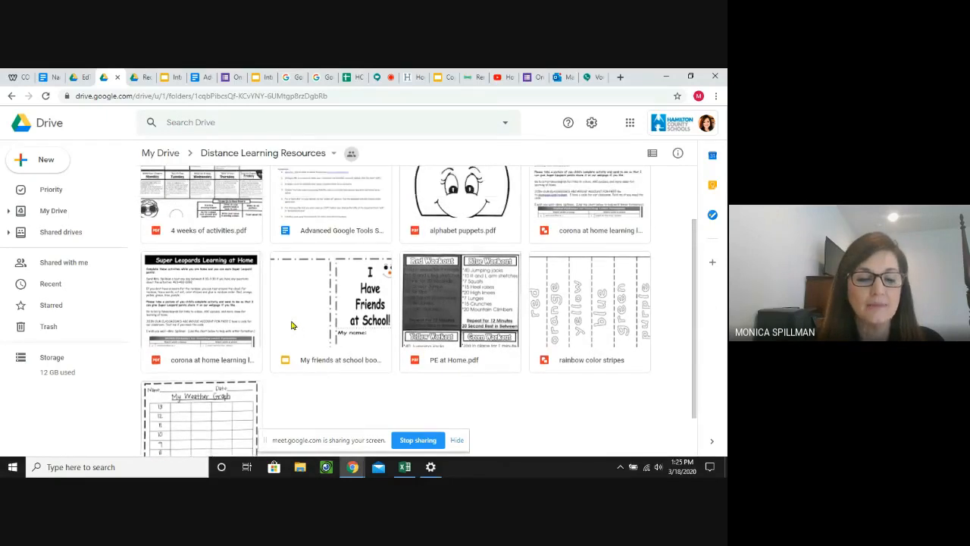
{"action": "scroll", "coordinate": [291, 324], "scroll_direction": "down", "scroll_amount": 2}
{"action": "scroll", "coordinate": [291, 324], "scroll_direction": "up", "scroll_amount": 3}
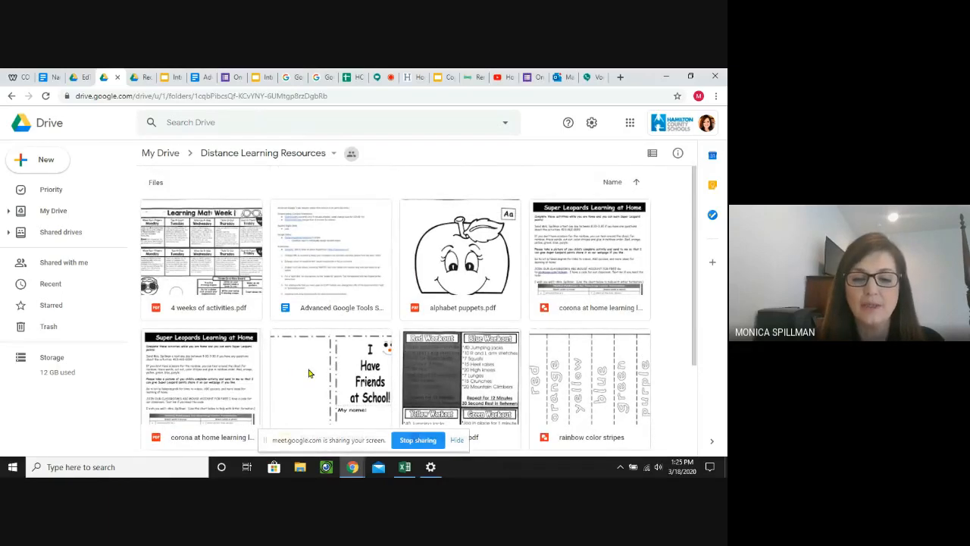
Open the My friends at school booklet presentation from the Distance Learning Resources folder
{"action": "right_click", "coordinate": [308, 372]}
{"action": "left_click", "coordinate": [293, 372]}
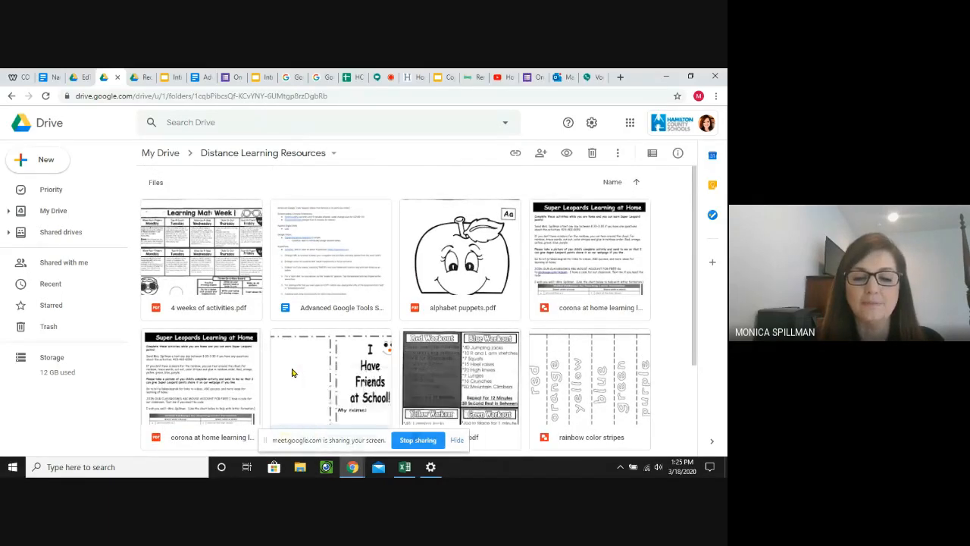
{"action": "double_click", "coordinate": [292, 372]}
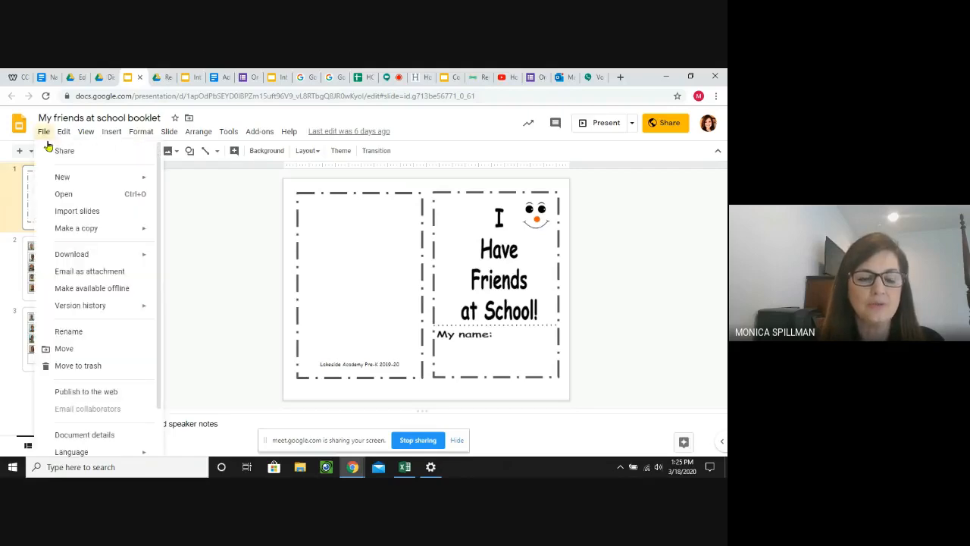
Check the booklet's page setup dimensions without changing them, and display its second slide
{"action": "scroll", "coordinate": [89, 393], "scroll_direction": "down", "scroll_amount": 1}
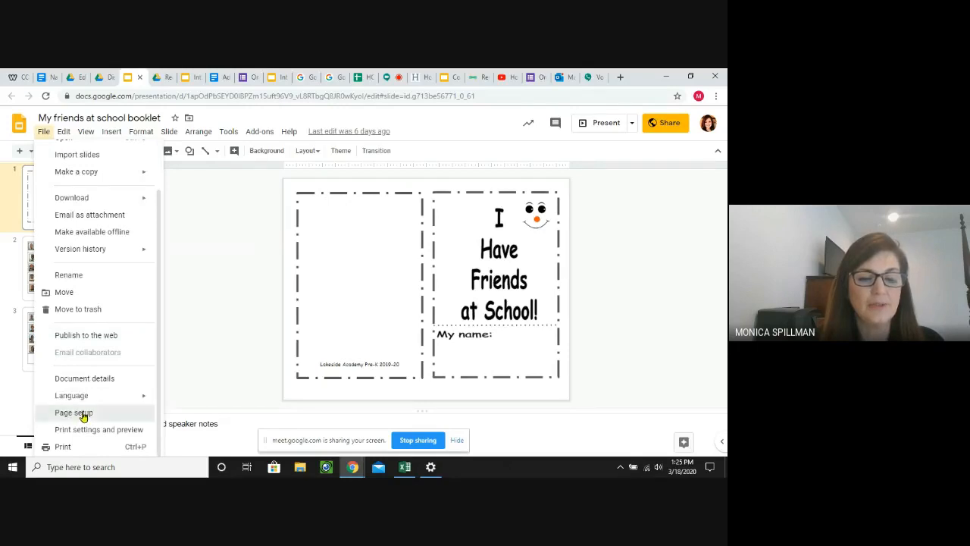
{"action": "left_click", "coordinate": [84, 416]}
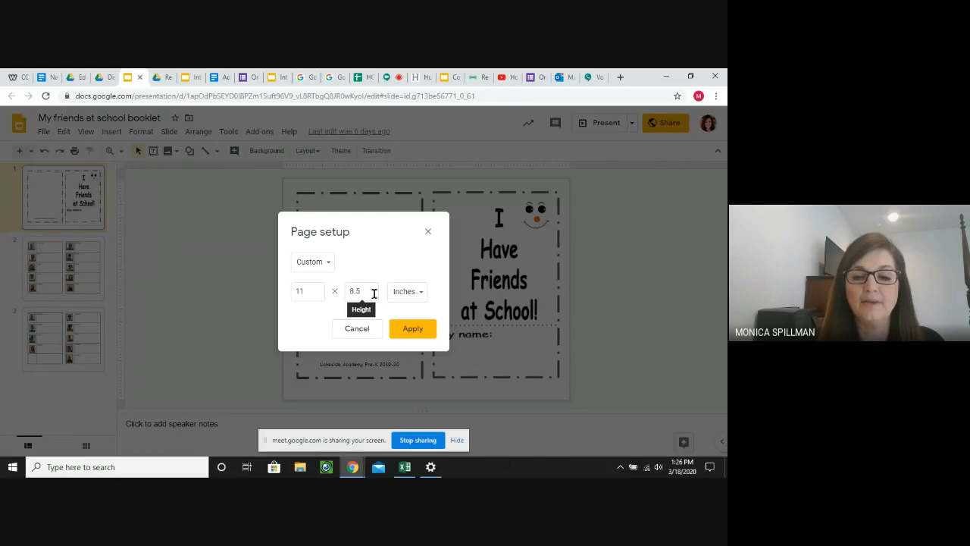
{"action": "left_click", "coordinate": [426, 231]}
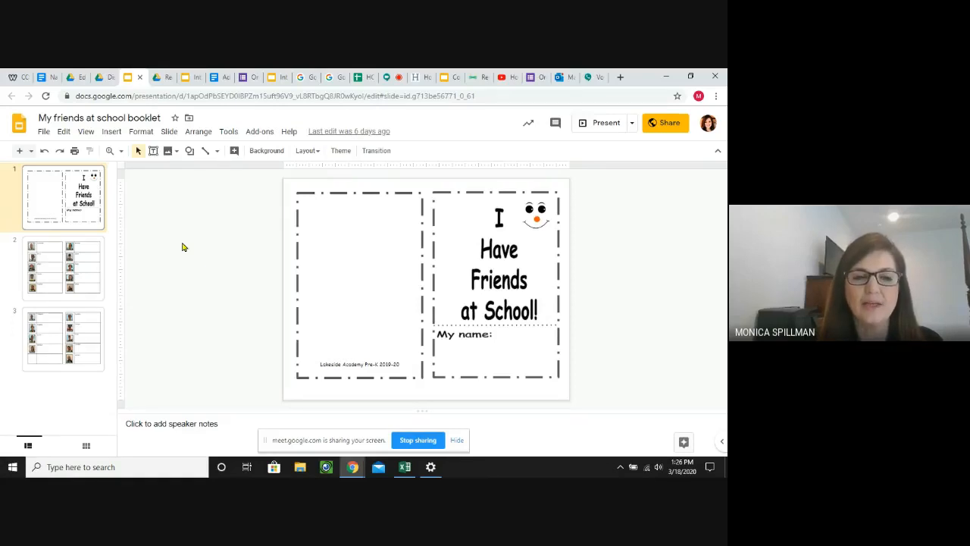
{"action": "left_click", "coordinate": [76, 288]}
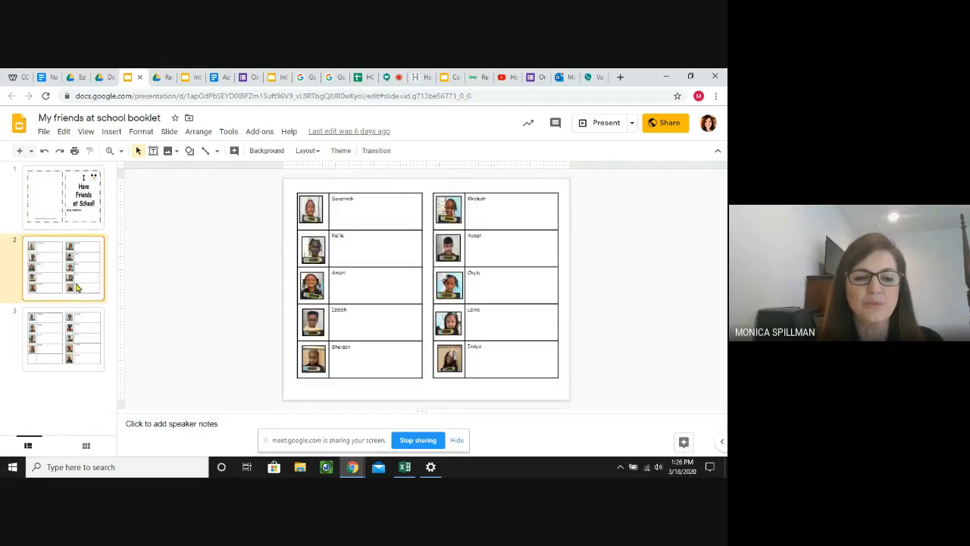
Review the third slide and the cover slide of the booklet, and close the presentation
{"action": "left_click", "coordinate": [71, 338]}
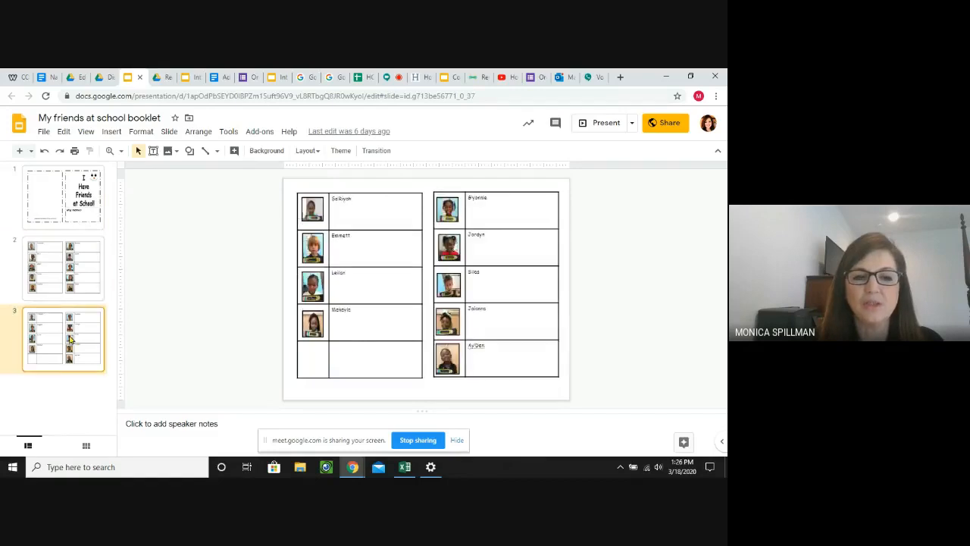
{"action": "left_click", "coordinate": [43, 202]}
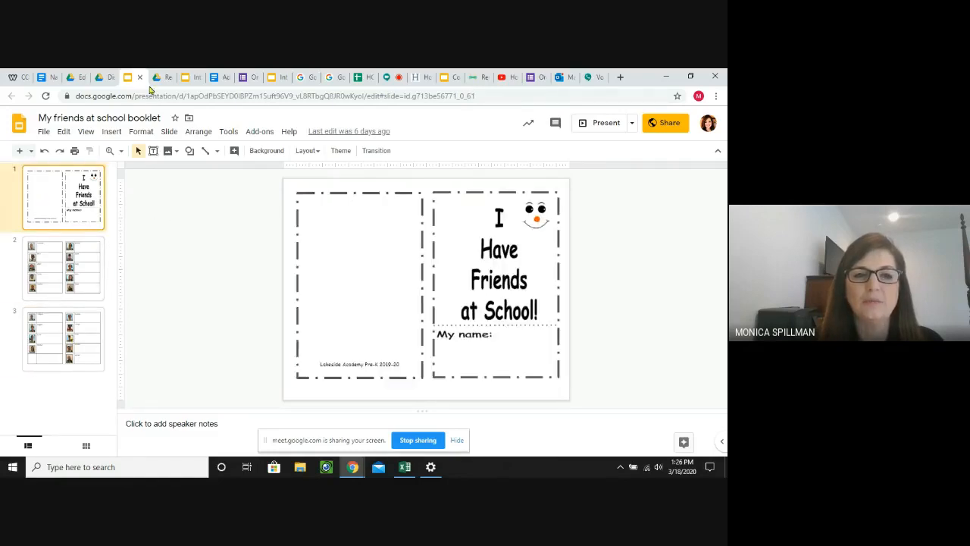
{"action": "left_click", "coordinate": [140, 78]}
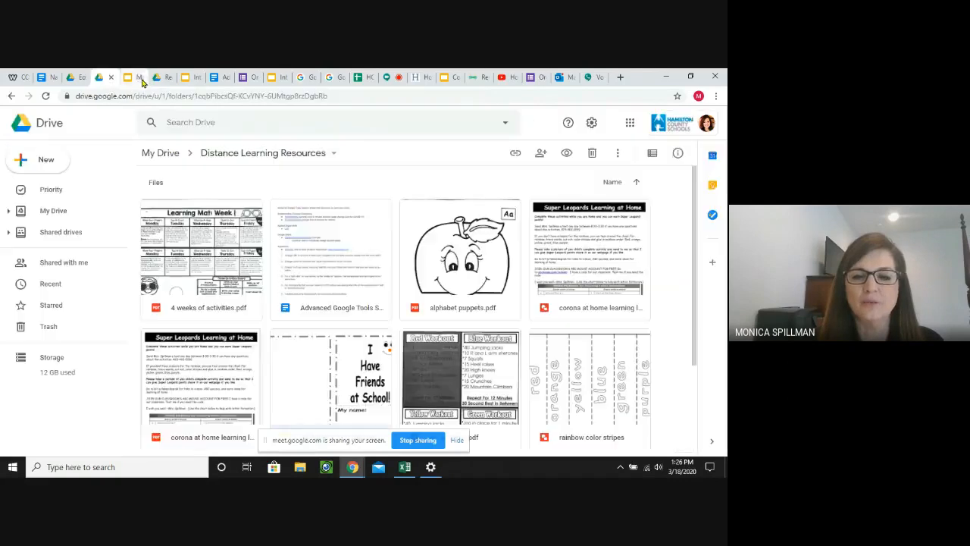
Open the corona at home learning letter drawing and examine its title banner and letter formation chart
{"action": "double_click", "coordinate": [618, 264]}
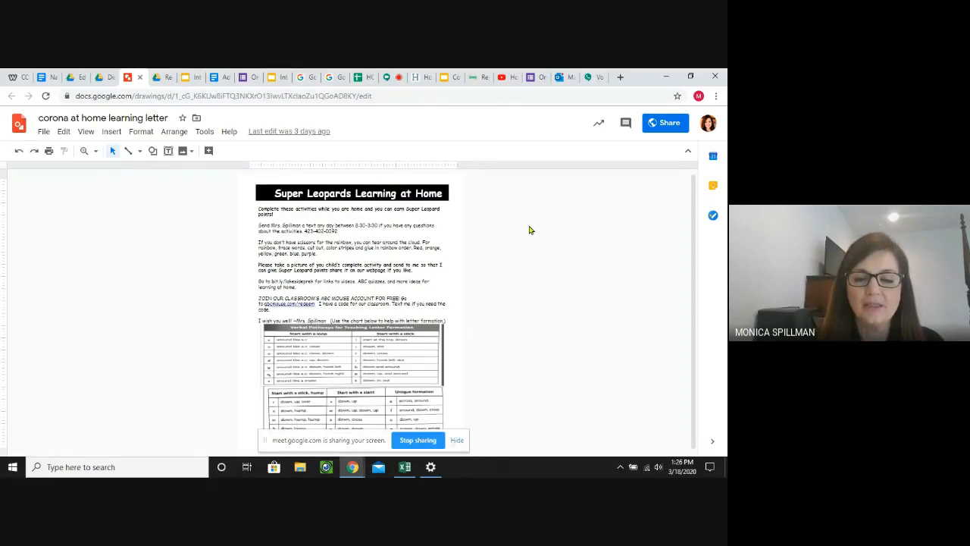
{"action": "left_click", "coordinate": [442, 190]}
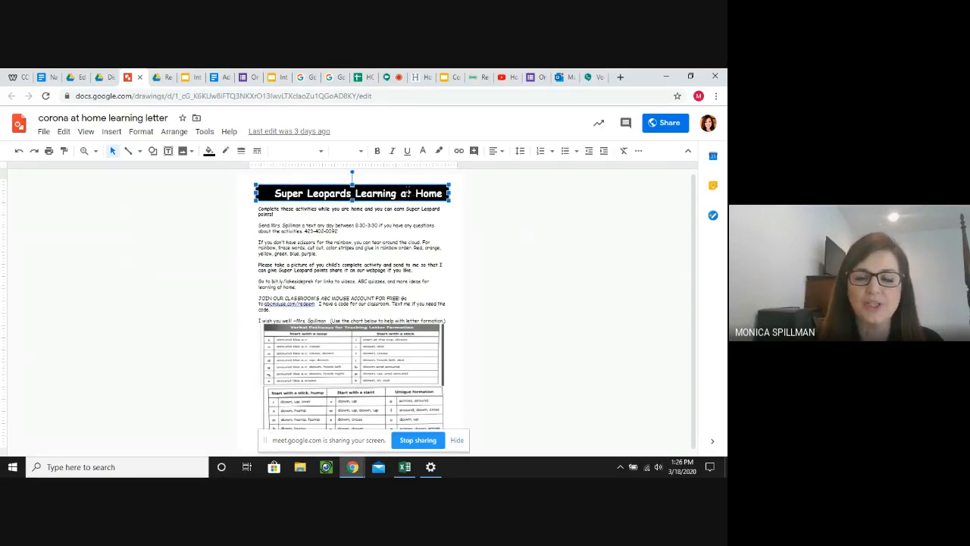
{"action": "left_click", "coordinate": [357, 368]}
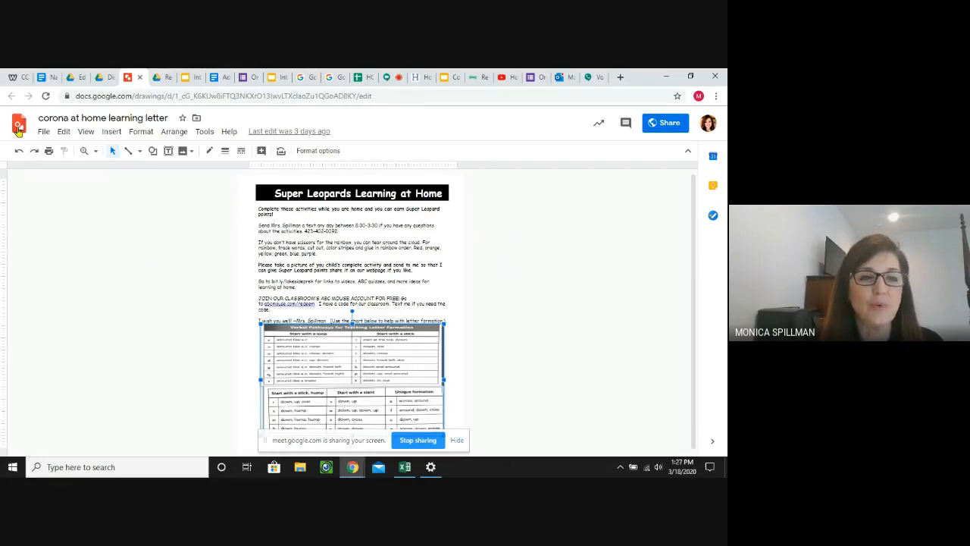
{"action": "left_click", "coordinate": [533, 406]}
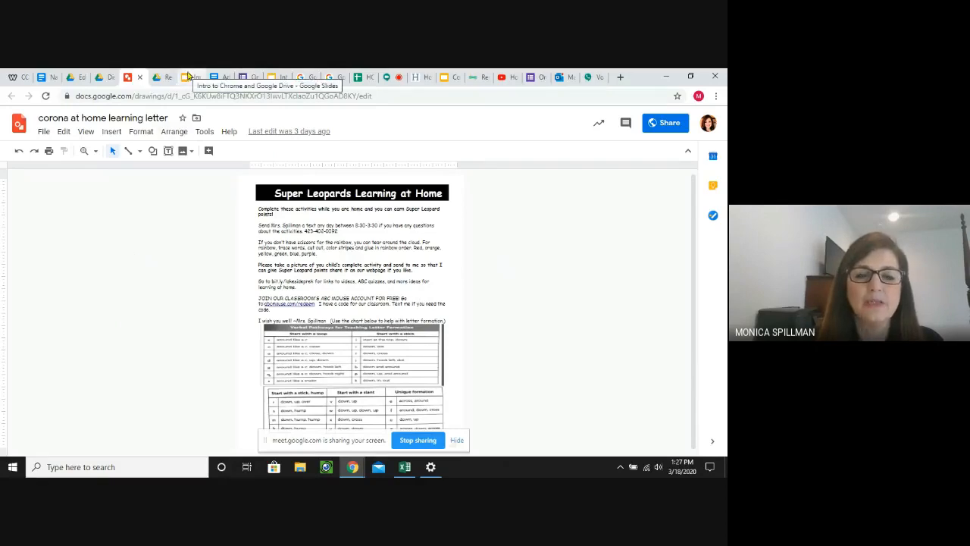
Show the Intro to Chrome and Google Drive presentation again and stop sharing the screen in the meeting
{"action": "left_click", "coordinate": [190, 77]}
{"action": "left_click", "coordinate": [272, 79]}
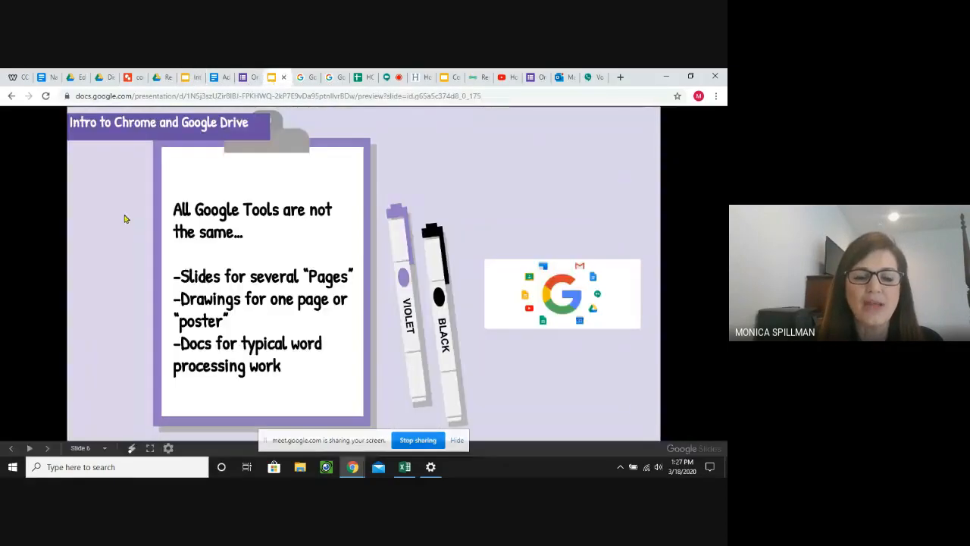
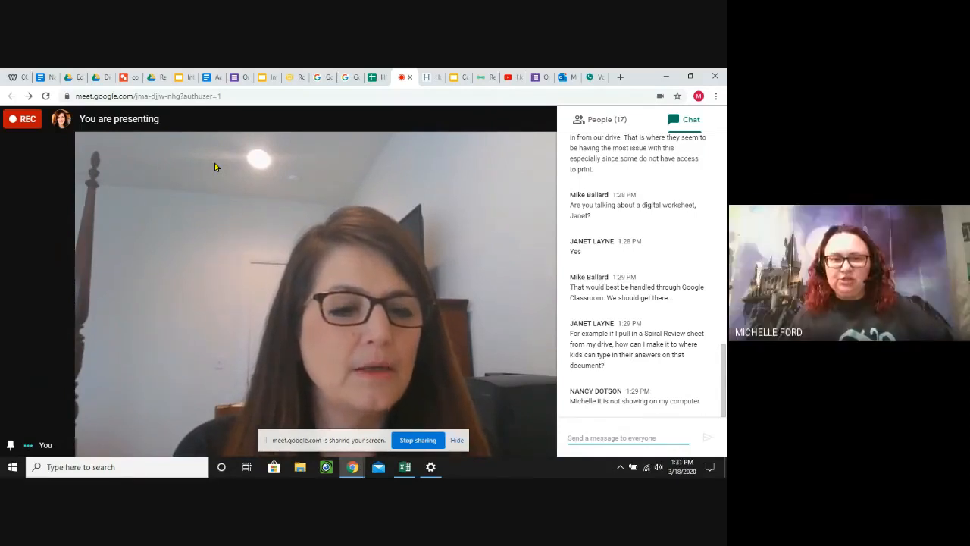
{"action": "left_click", "coordinate": [425, 443]}
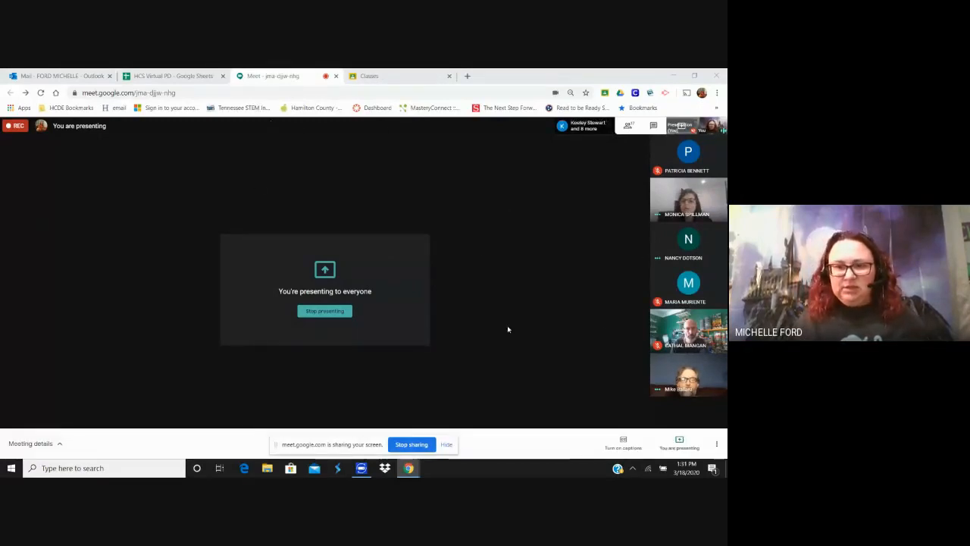
Switch to Google Classroom, check which account is signed in, and open Classroom from the Google apps list
{"action": "left_click", "coordinate": [394, 76]}
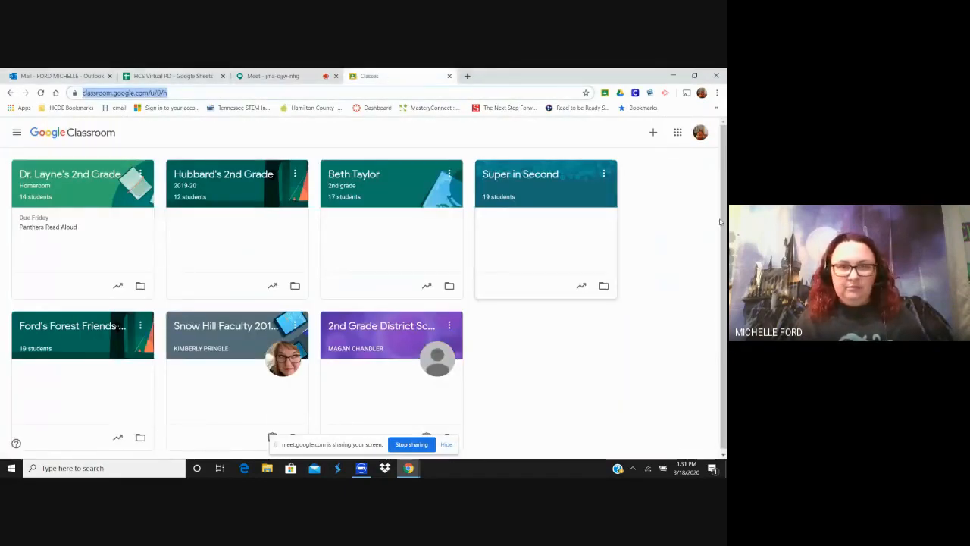
{"action": "left_click", "coordinate": [698, 134]}
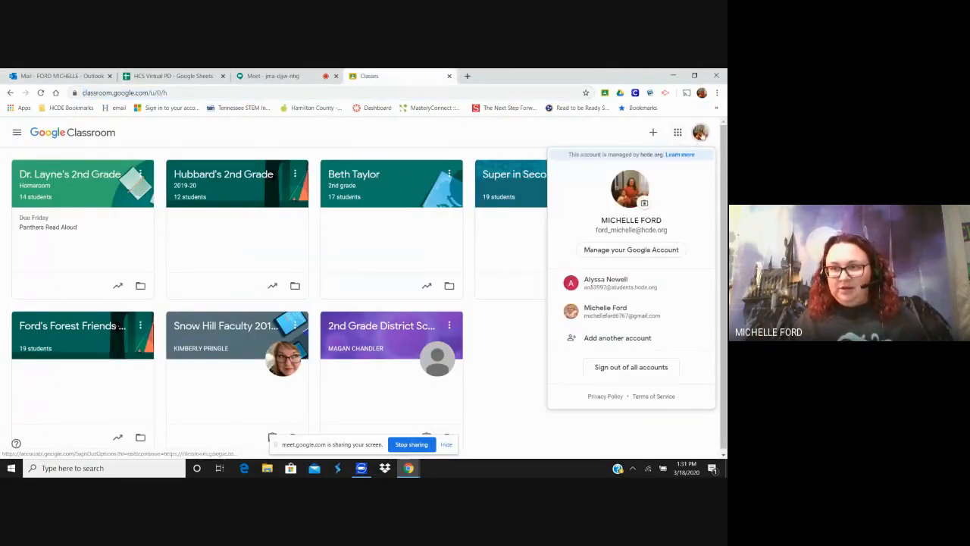
{"action": "left_click", "coordinate": [676, 143]}
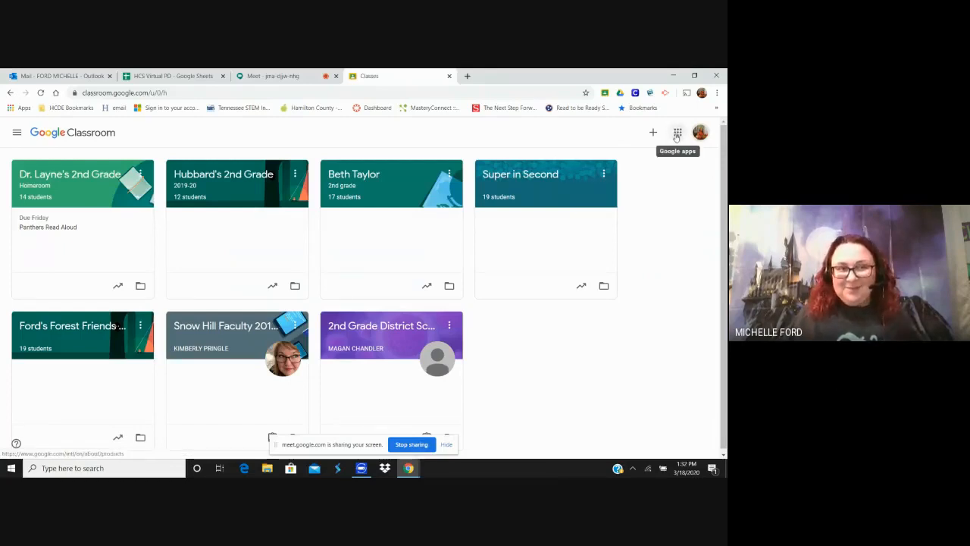
{"action": "left_click", "coordinate": [678, 134]}
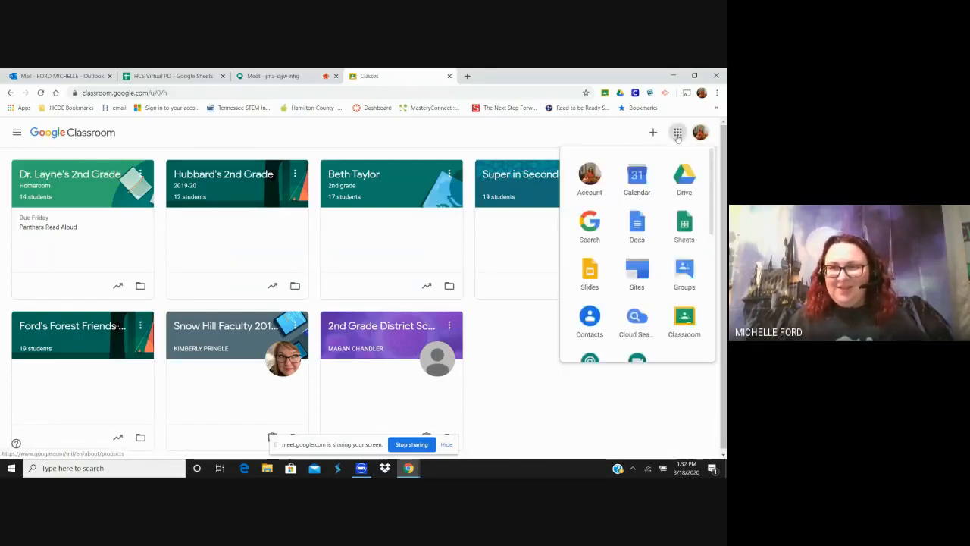
{"action": "left_click", "coordinate": [685, 319]}
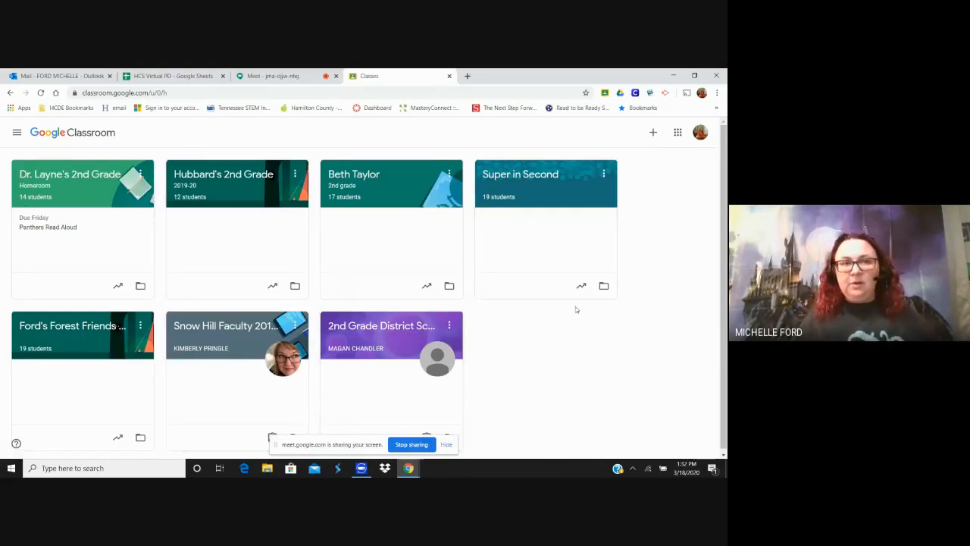
Create a class named Sandbox and display its class code enlarged
{"action": "left_click", "coordinate": [654, 133]}
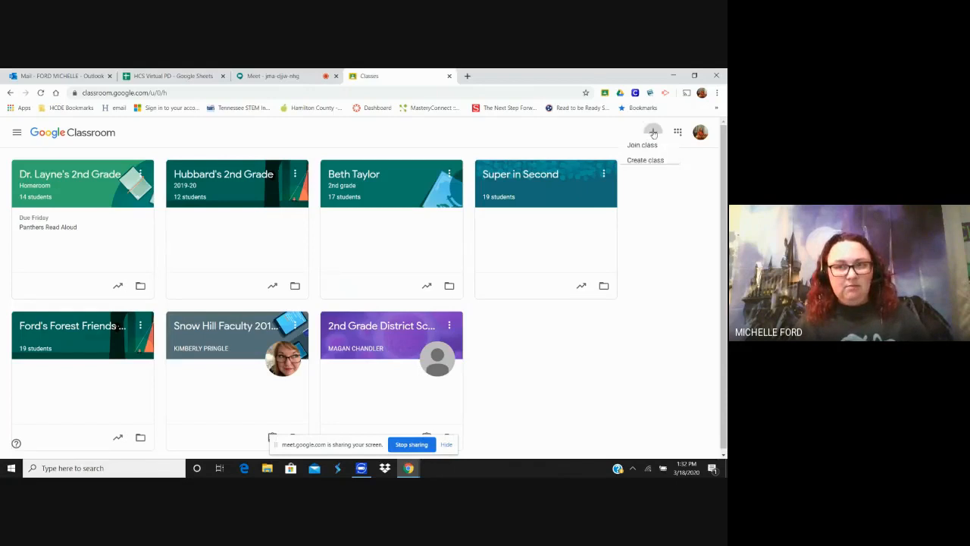
{"action": "left_click", "coordinate": [643, 169]}
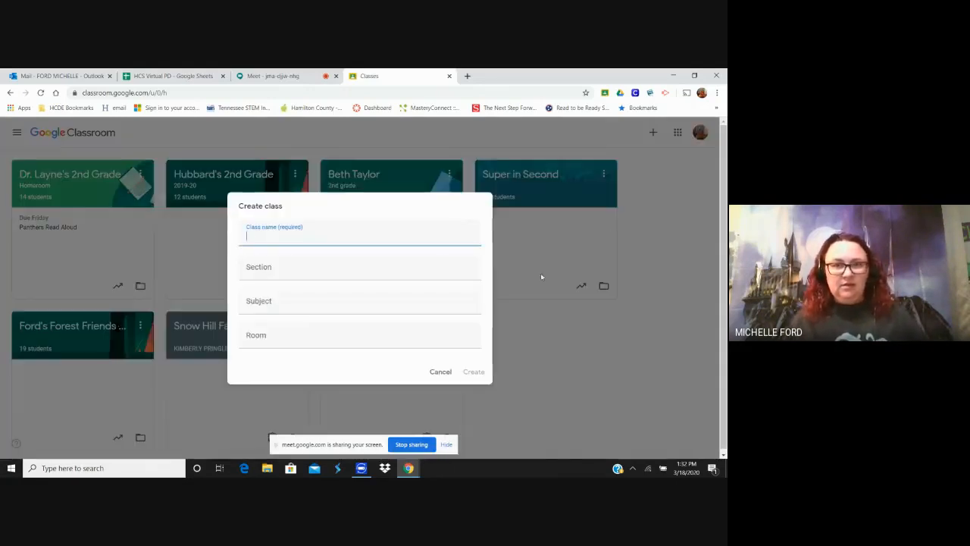
{"action": "type", "text": "S"}
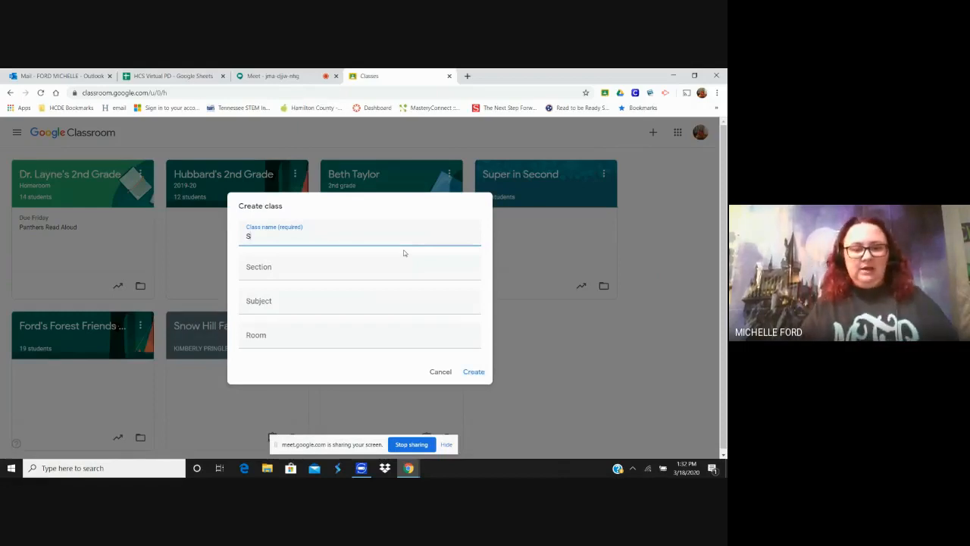
{"action": "type", "text": "nad="}
{"action": "key", "text": "BackSpace"}
{"action": "key", "text": "BackSpace"}
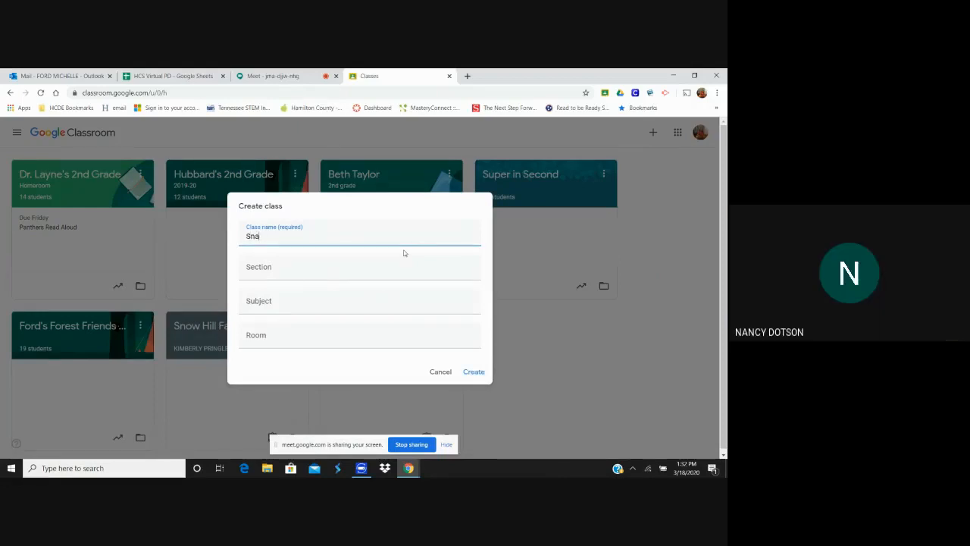
{"action": "type", "text": "andbox"}
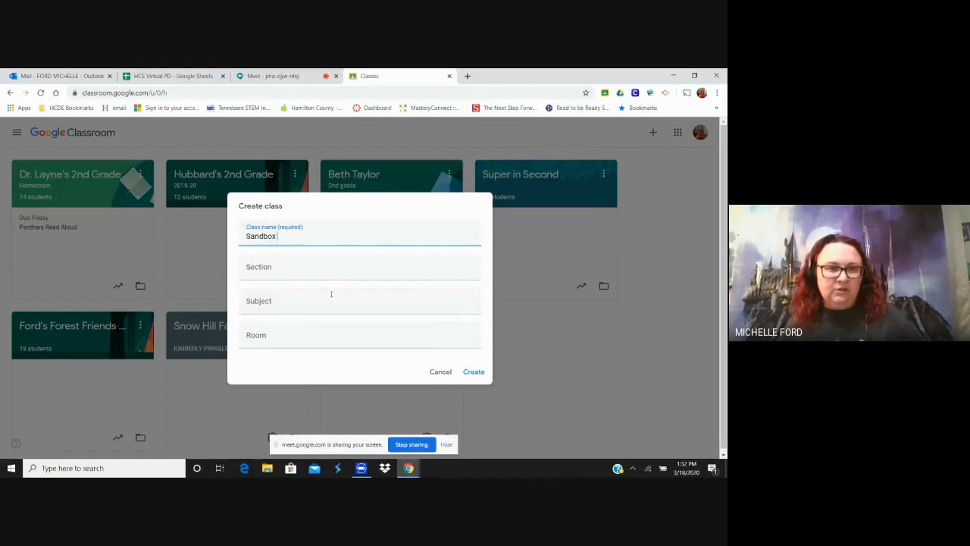
{"action": "left_click", "coordinate": [474, 373]}
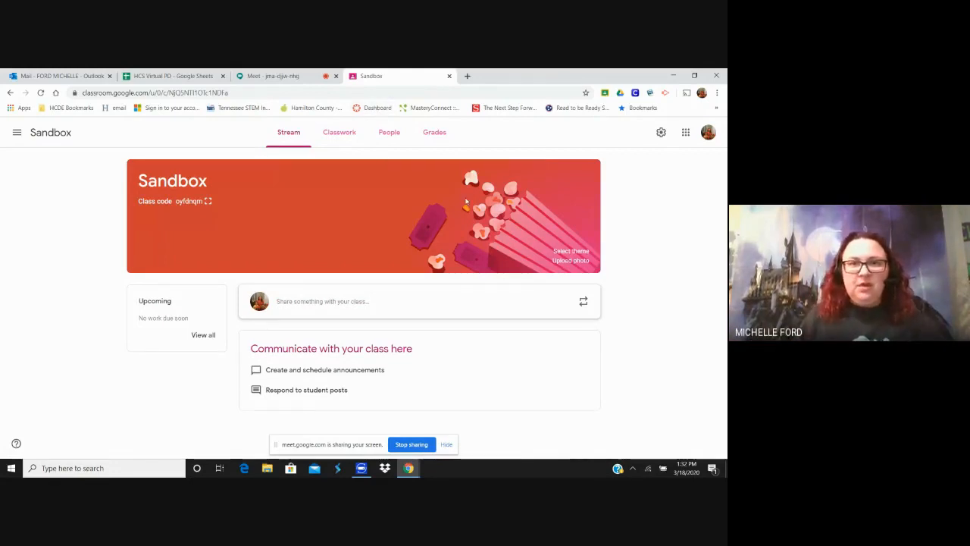
{"action": "left_click", "coordinate": [207, 201]}
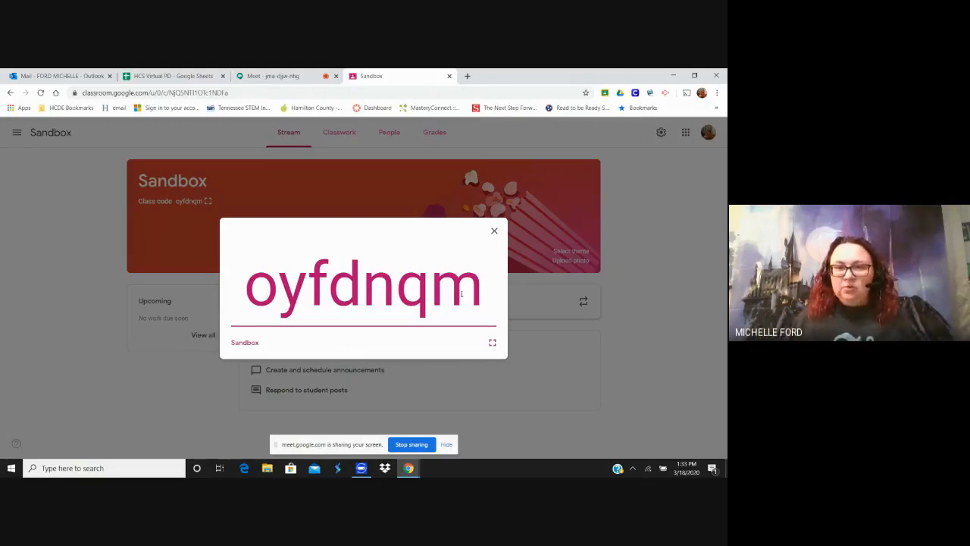
{"action": "left_click", "coordinate": [494, 232]}
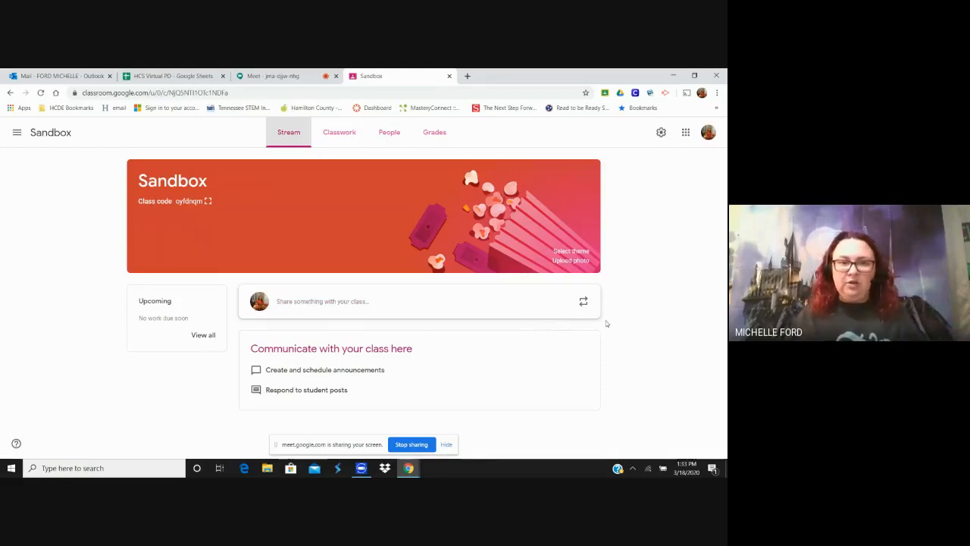
Post the announcement "Hello" to all students in the Sandbox stream and add the class comment "vdgdfg" to it
{"action": "left_click", "coordinate": [321, 303]}
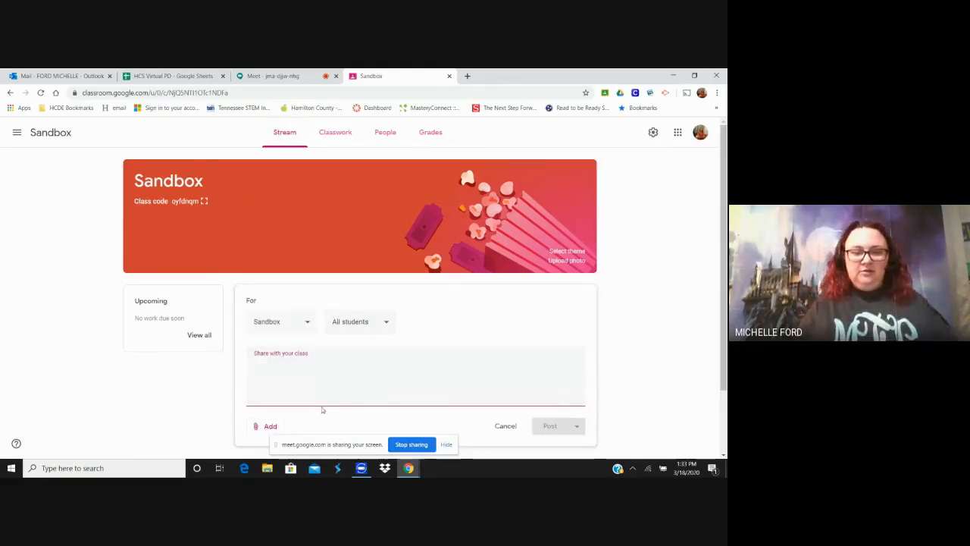
{"action": "type", "text": "Hello"}
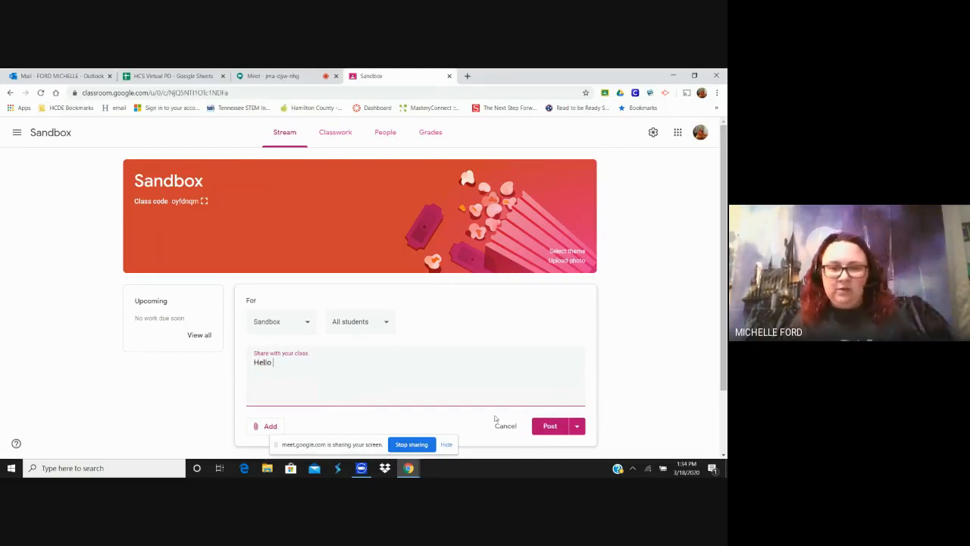
{"action": "left_click", "coordinate": [558, 425]}
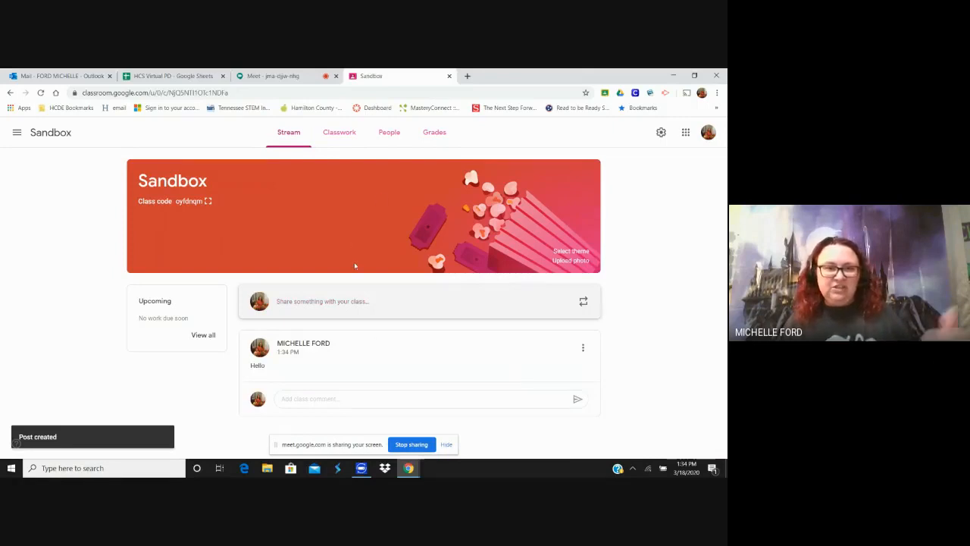
{"action": "left_click", "coordinate": [311, 398]}
{"action": "type", "text": "ydgdfg"}
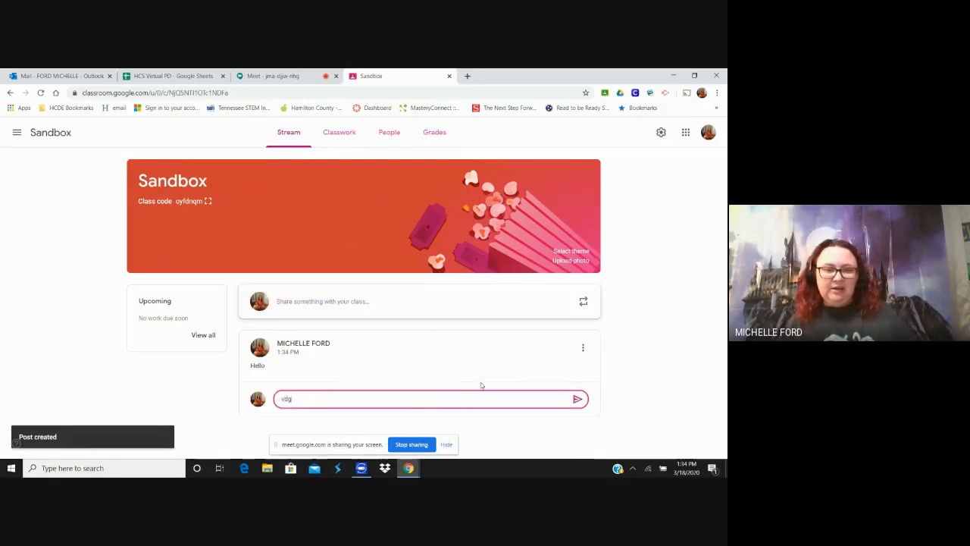
{"action": "left_click", "coordinate": [581, 399]}
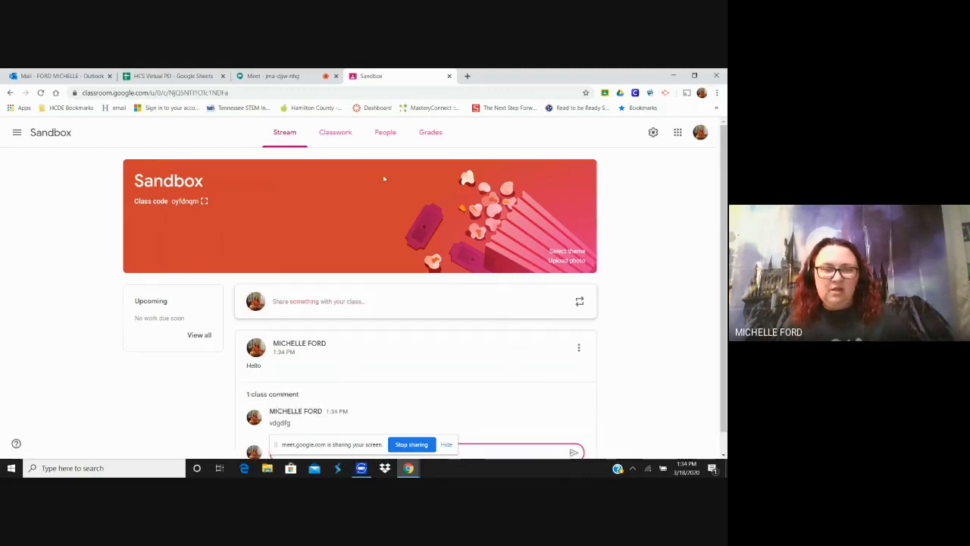
Add a topic named Reading to the Sandbox classwork
{"action": "left_click", "coordinate": [329, 133]}
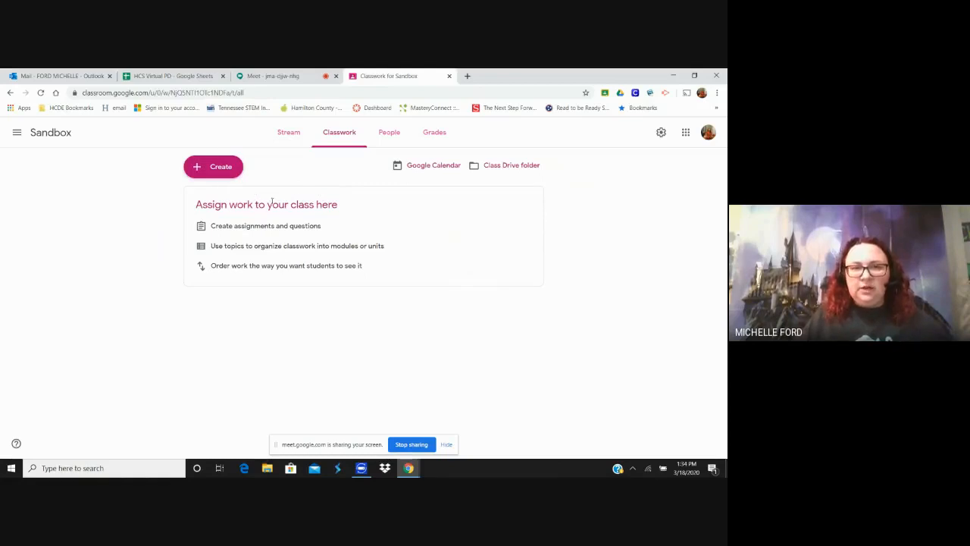
{"action": "left_click", "coordinate": [225, 175]}
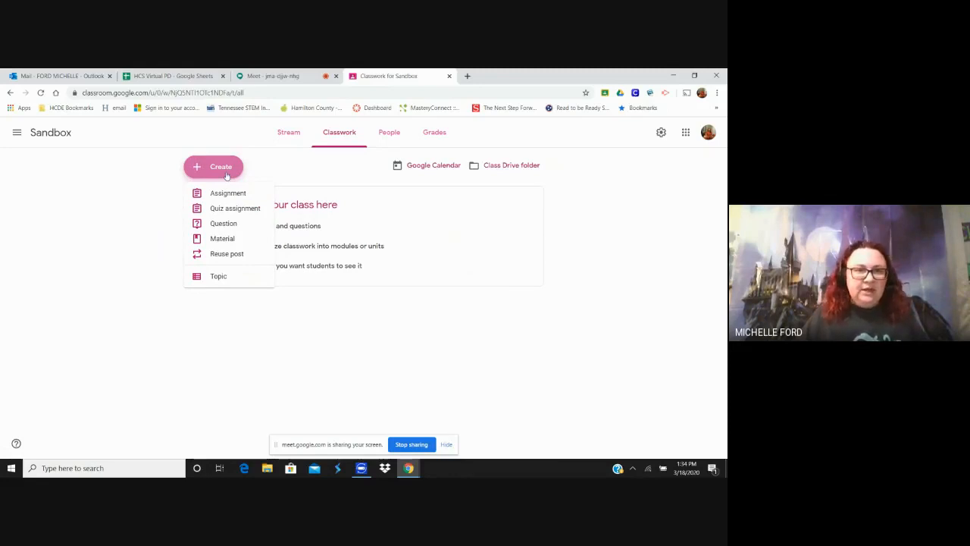
{"action": "left_click", "coordinate": [231, 284]}
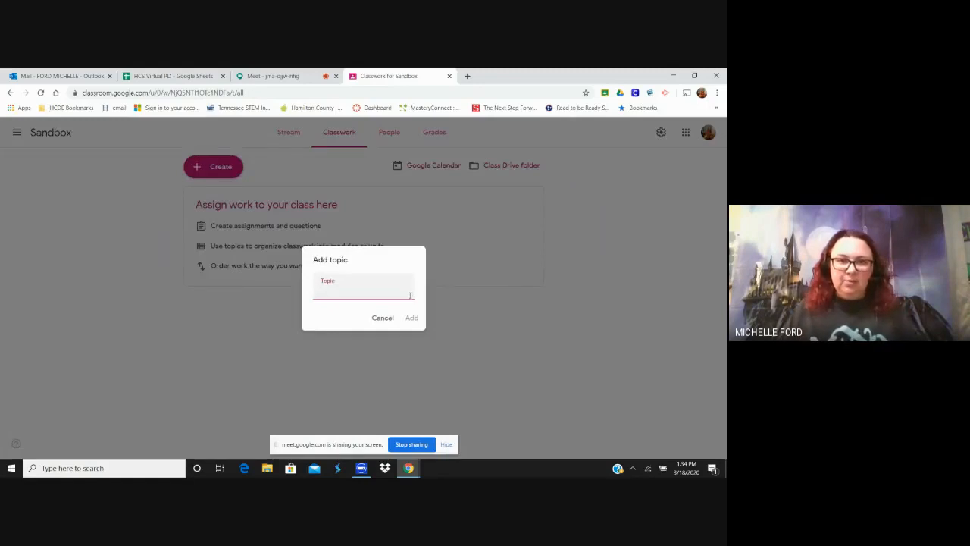
{"action": "type", "text": "Reading"}
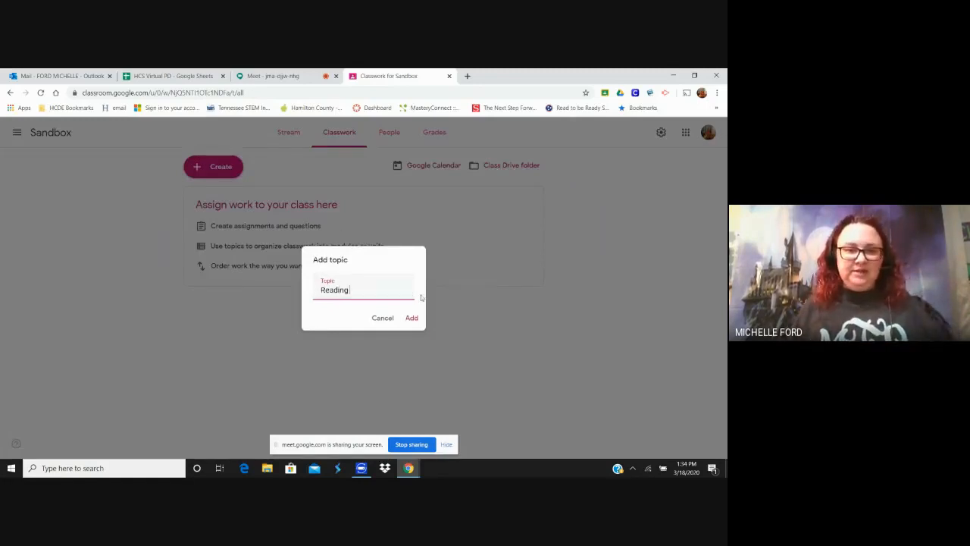
{"action": "left_click", "coordinate": [409, 317]}
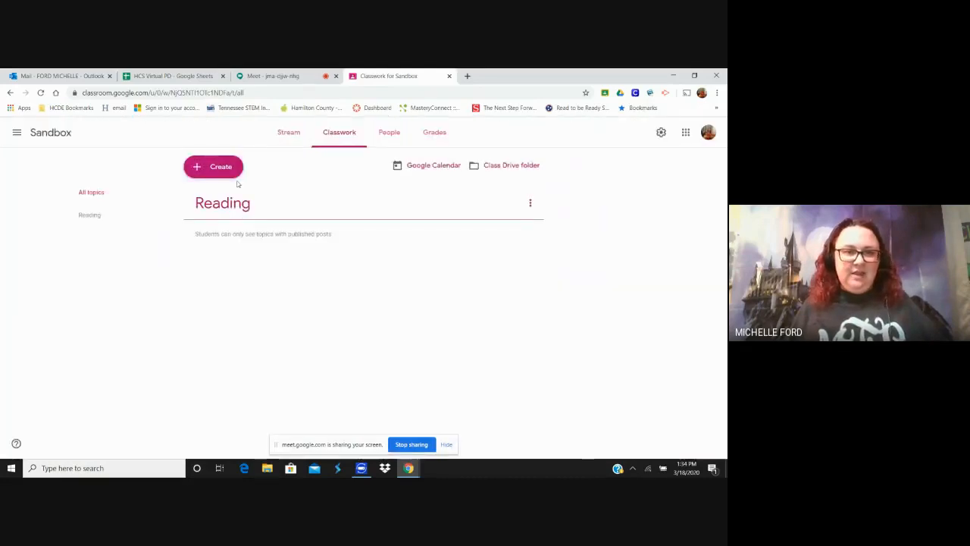
Add a topic named Math to the Sandbox classwork
{"action": "left_click", "coordinate": [215, 167]}
{"action": "left_click", "coordinate": [225, 276]}
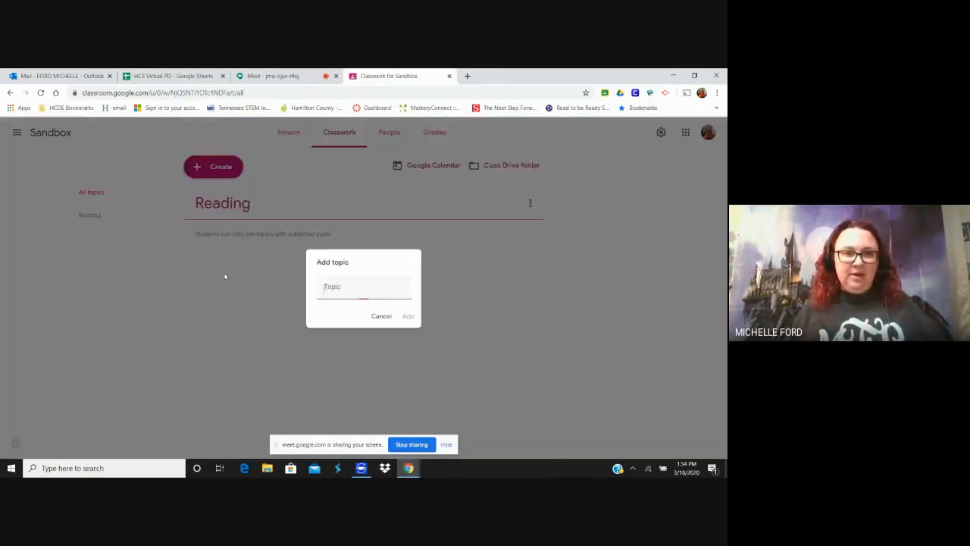
{"action": "type", "text": "Math"}
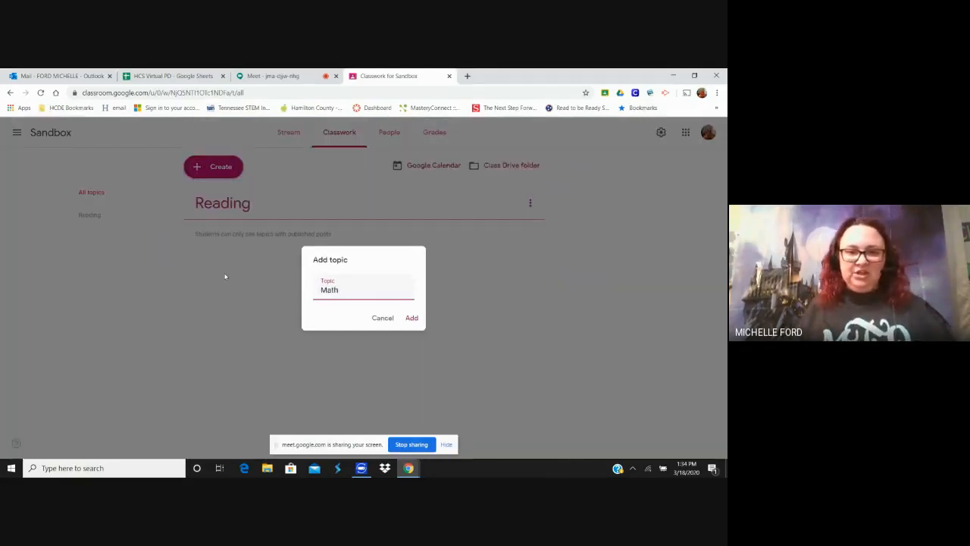
{"action": "left_click", "coordinate": [415, 319]}
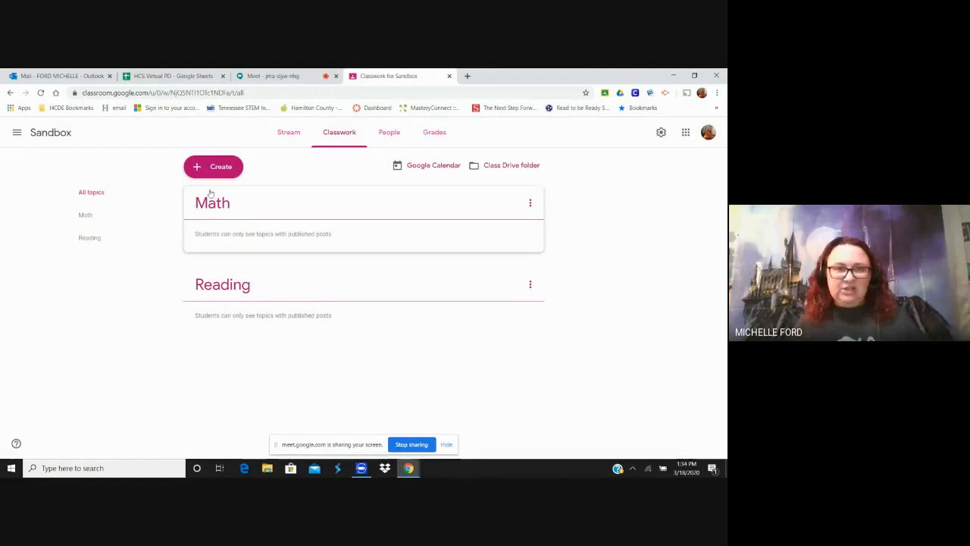
Create a new assignment in the Sandbox classwork titled "3 digit Subtraction review"
{"action": "left_click", "coordinate": [236, 172]}
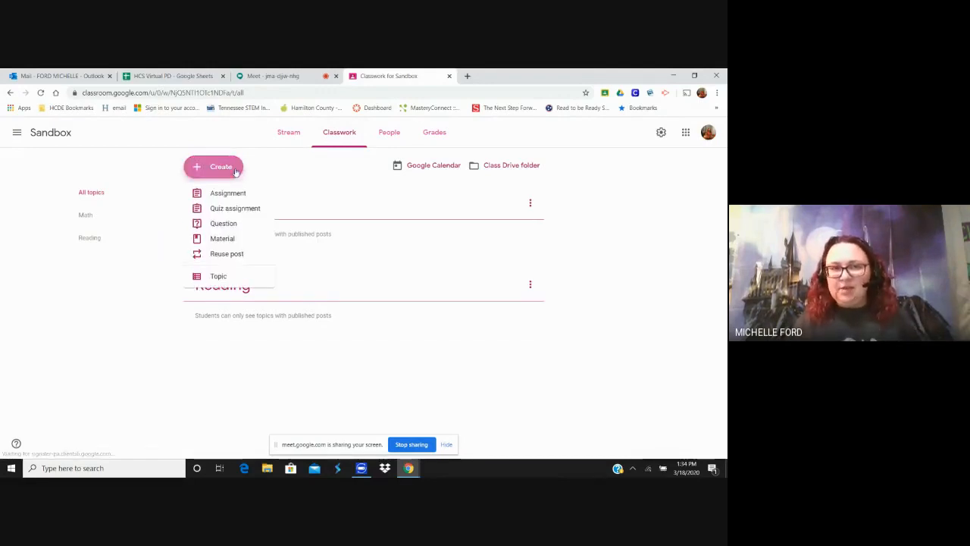
{"action": "left_click", "coordinate": [237, 196]}
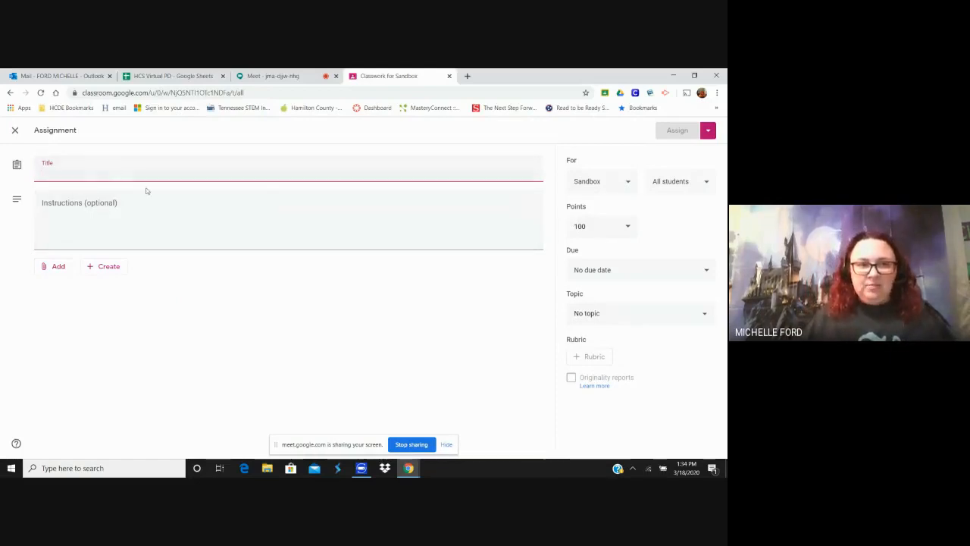
{"action": "type", "text": "Math r"}
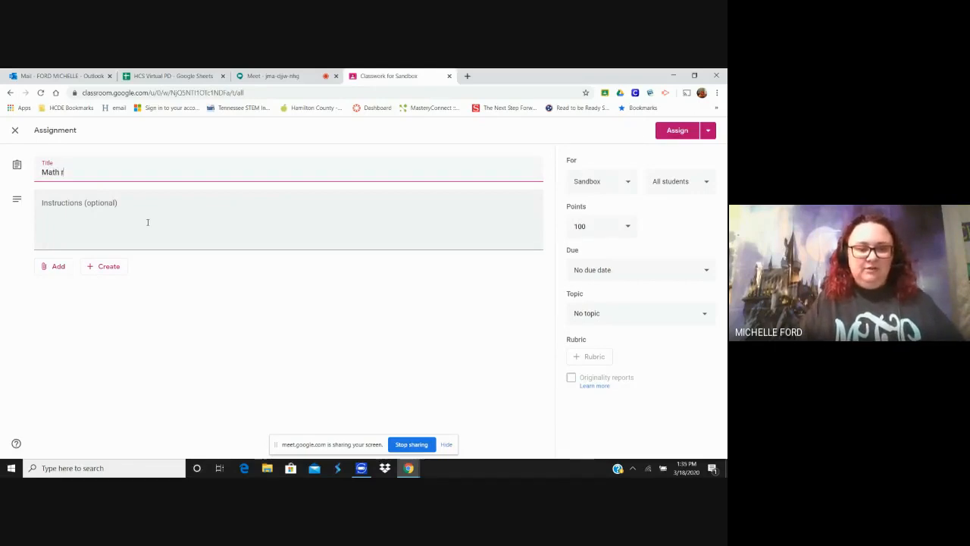
{"action": "key", "text": "BackSpace"}
{"action": "key", "text": "BackSpace"}
{"action": "key", "text": "BackSpace"}
{"action": "key", "text": "BackSpace"}
{"action": "type", "text": "3"}
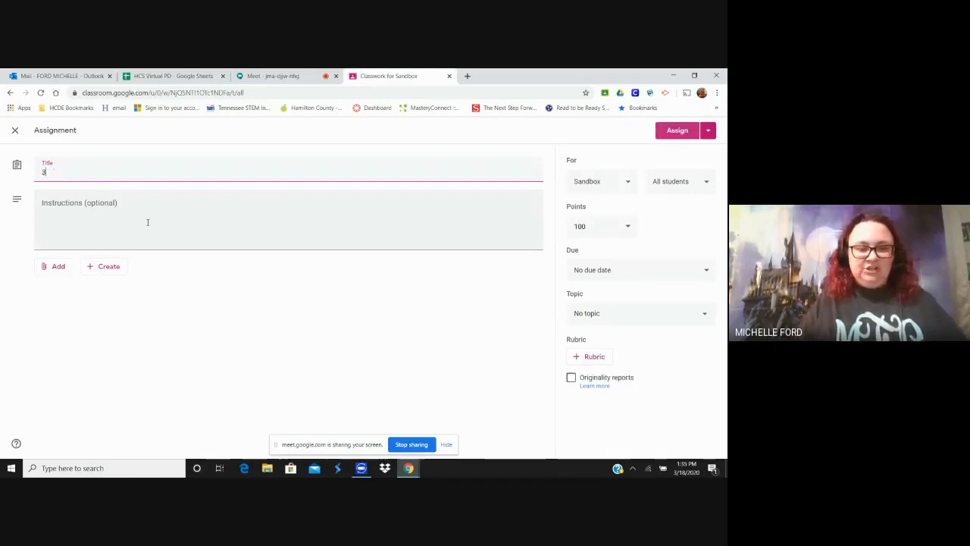
{"action": "type", "text": " digit S"}
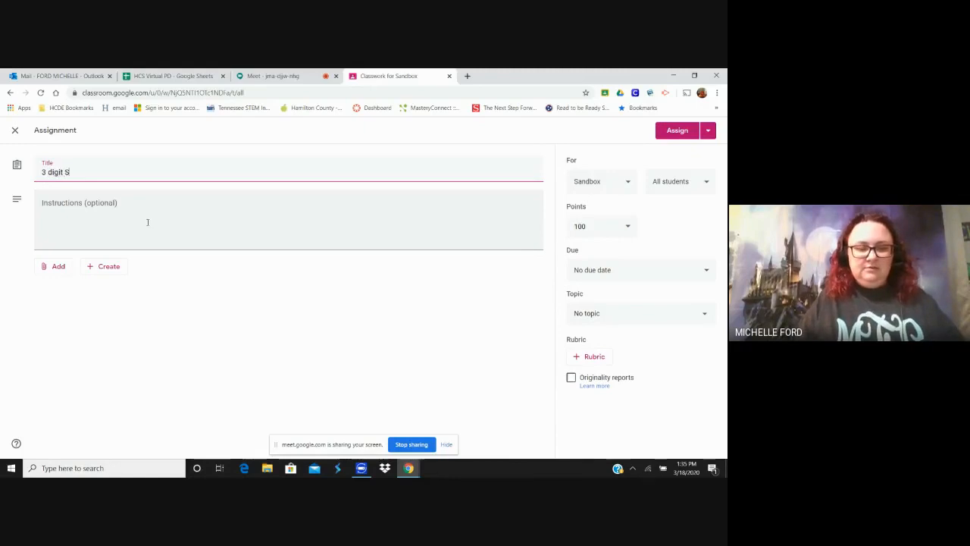
{"action": "type", "text": "ubtraction"}
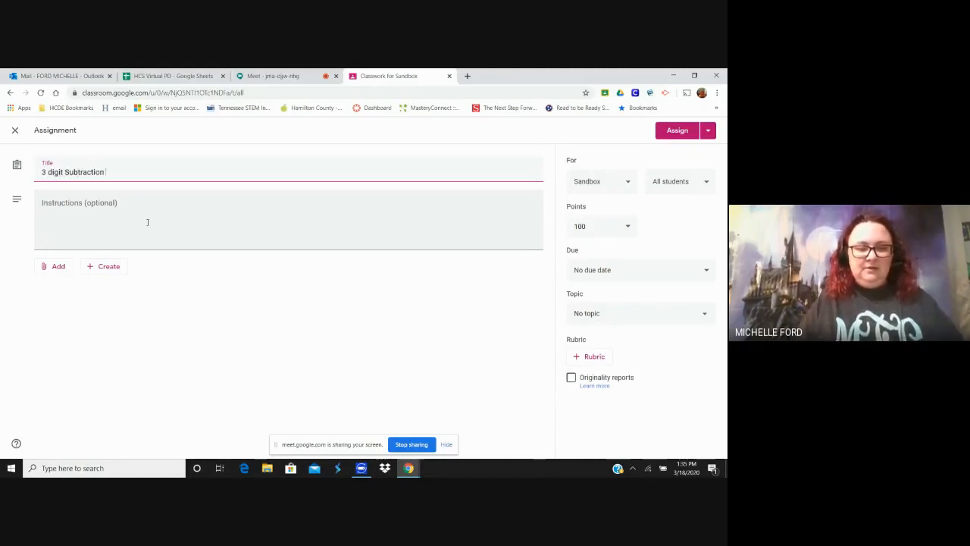
{"action": "type", "text": " revie"}
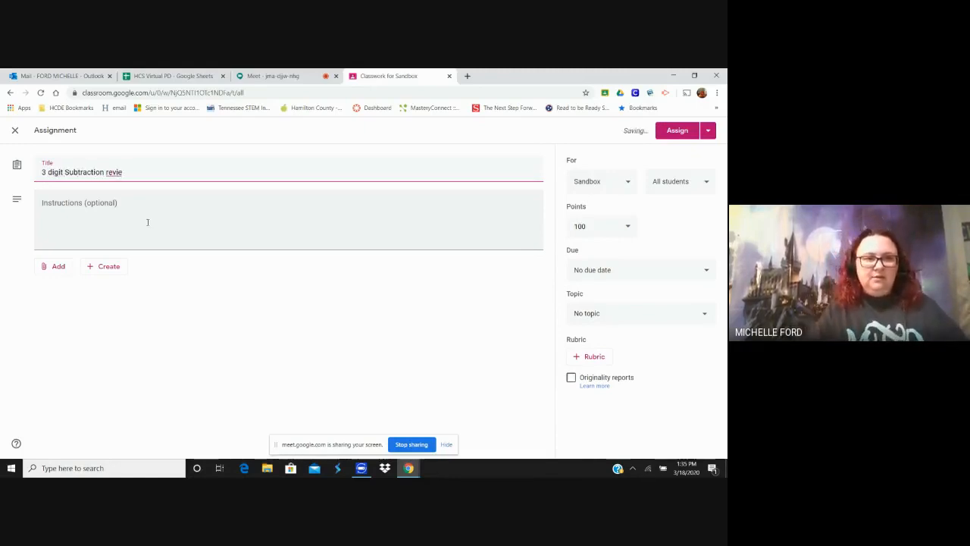
{"action": "type", "text": "w"}
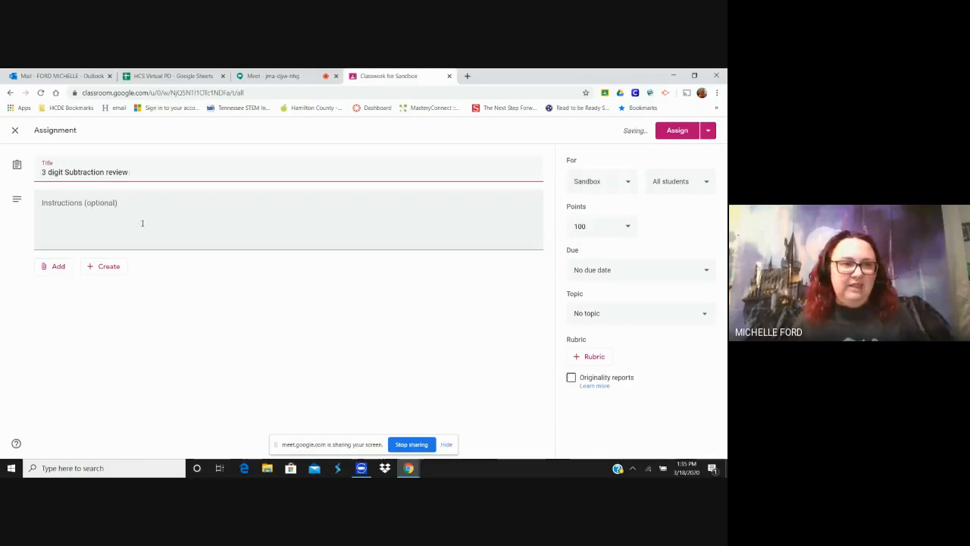
{"action": "left_click", "coordinate": [128, 216]}
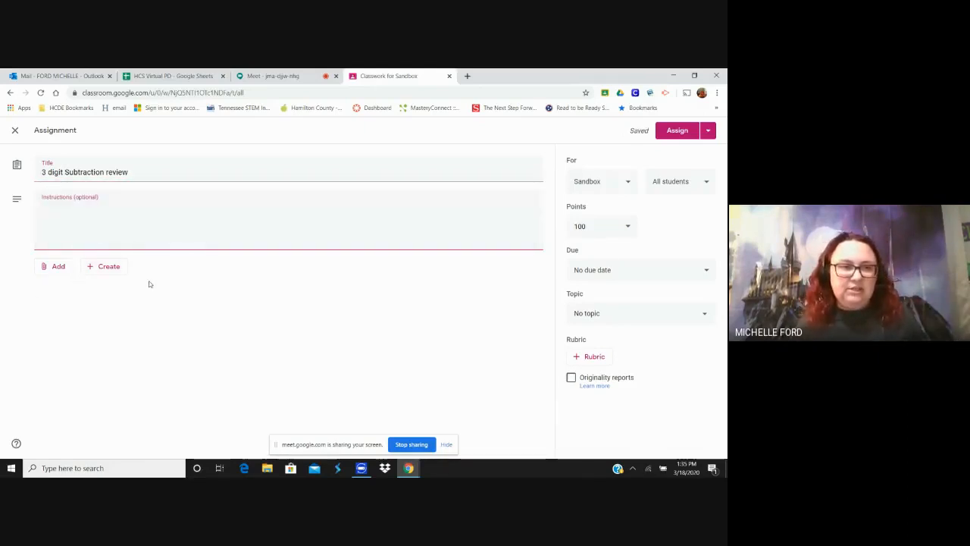
Attach the Google Drive document "[Template] 3 - Digit Subtraction" to the assignment and set it to make a copy for each student
{"action": "left_click", "coordinate": [108, 271]}
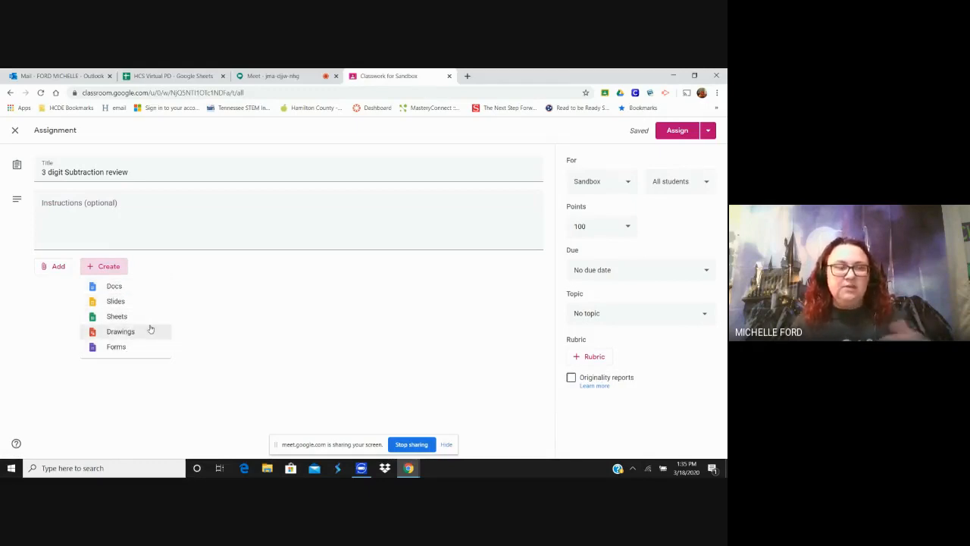
{"action": "left_click", "coordinate": [58, 271]}
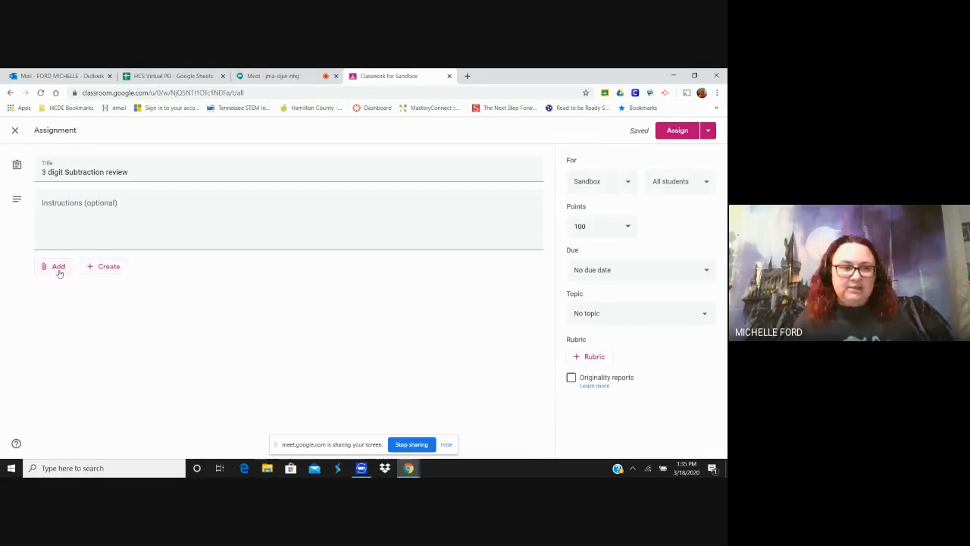
{"action": "left_click", "coordinate": [59, 272]}
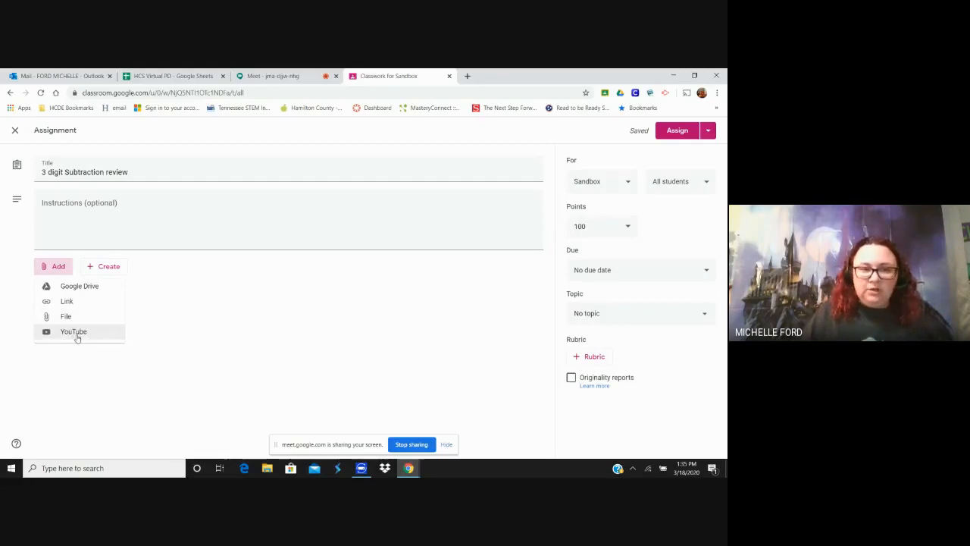
{"action": "left_click", "coordinate": [87, 289]}
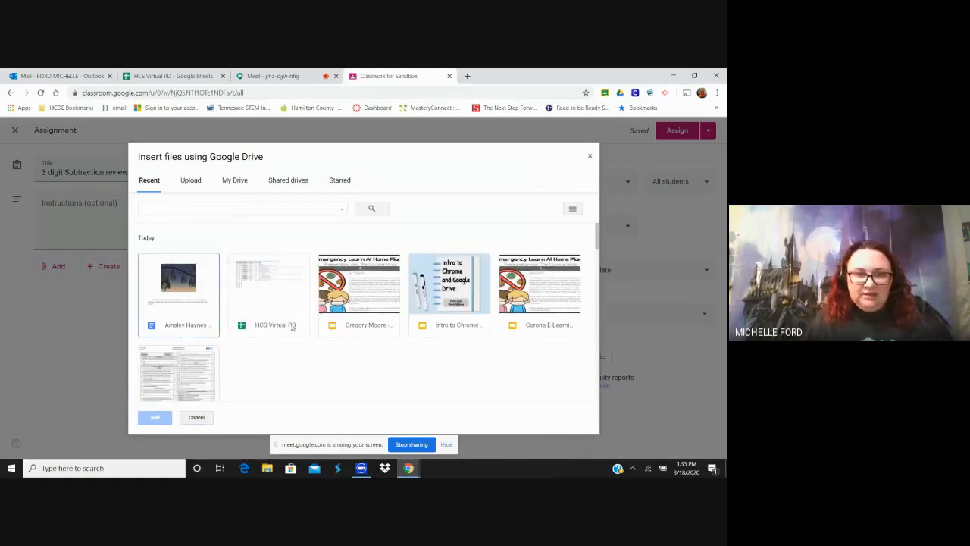
{"action": "scroll", "coordinate": [283, 318], "scroll_direction": "down", "scroll_amount": 5}
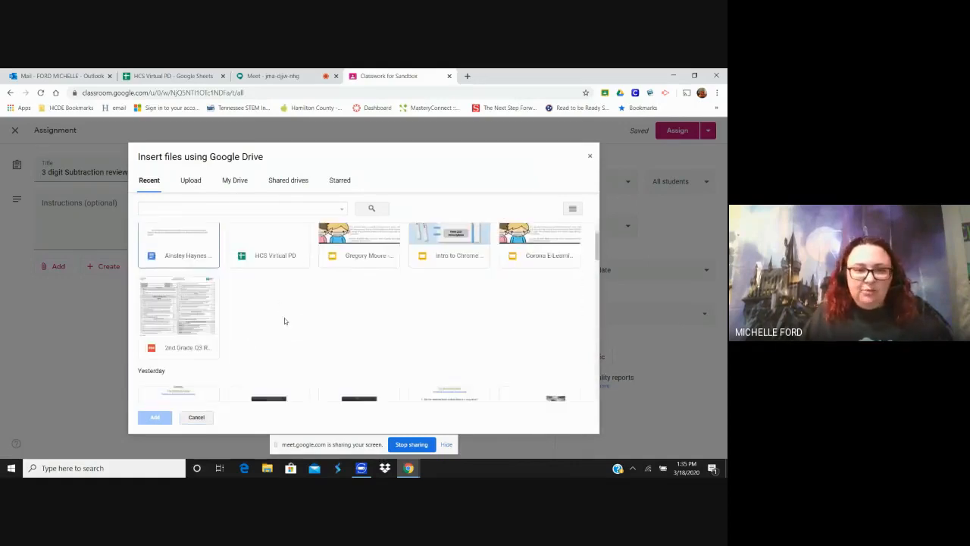
{"action": "scroll", "coordinate": [465, 288], "scroll_direction": "up", "scroll_amount": 1}
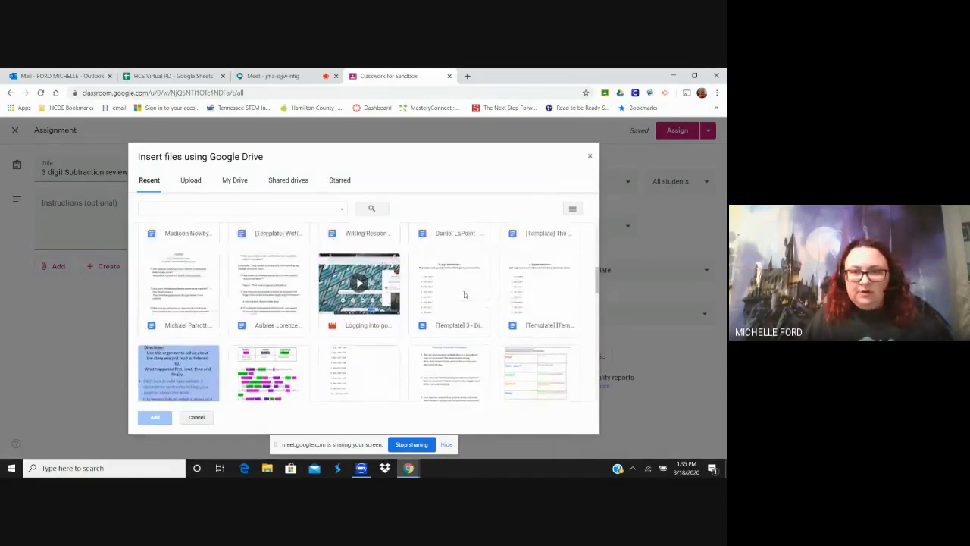
{"action": "left_click", "coordinate": [457, 313]}
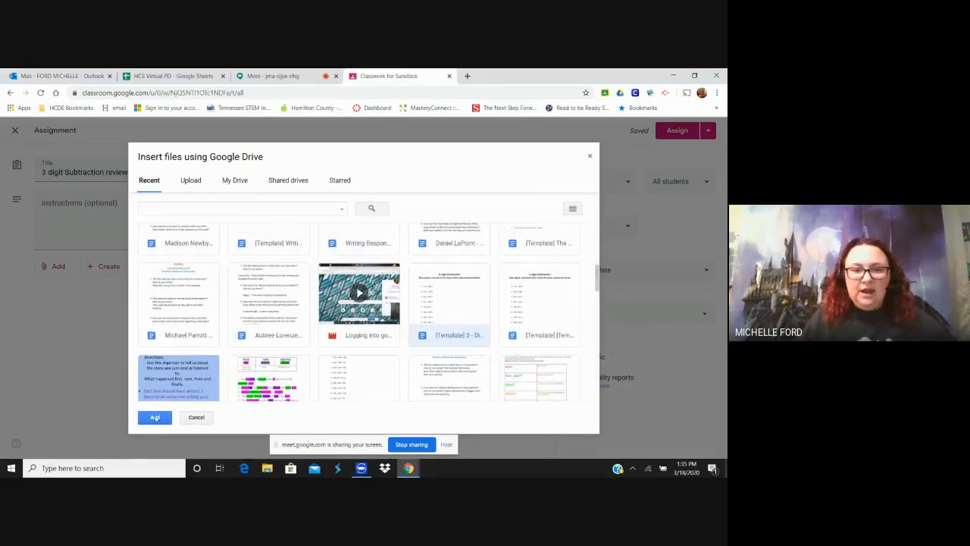
{"action": "left_click", "coordinate": [154, 418]}
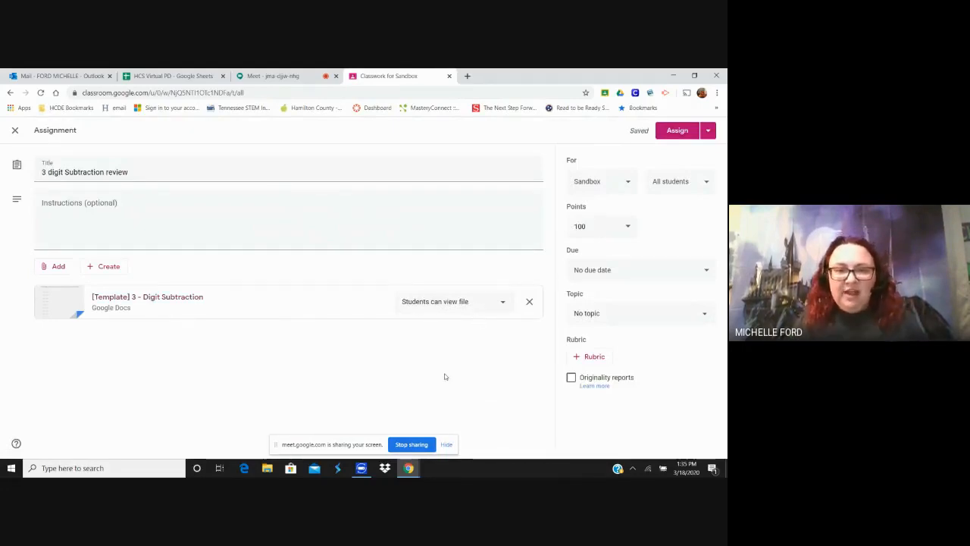
{"action": "left_click", "coordinate": [465, 303]}
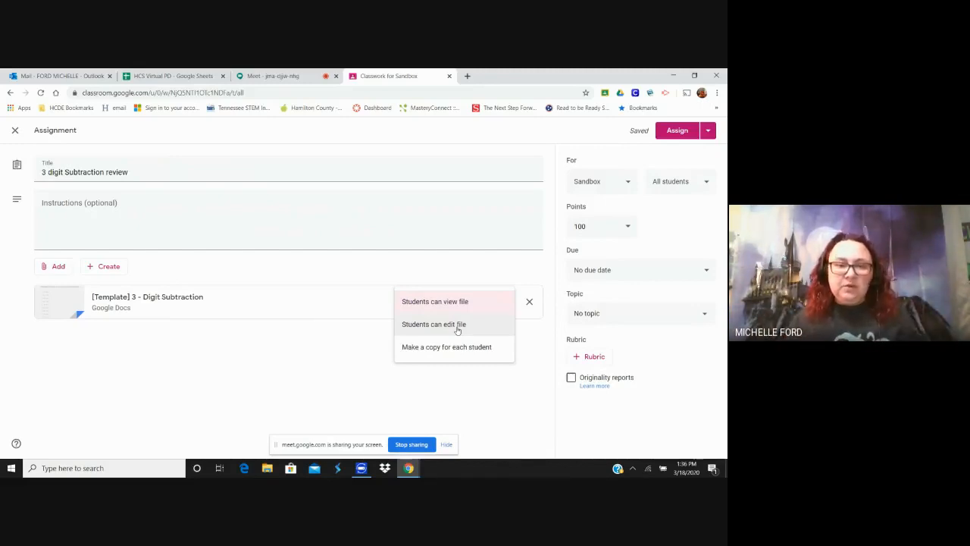
{"action": "left_click", "coordinate": [447, 350]}
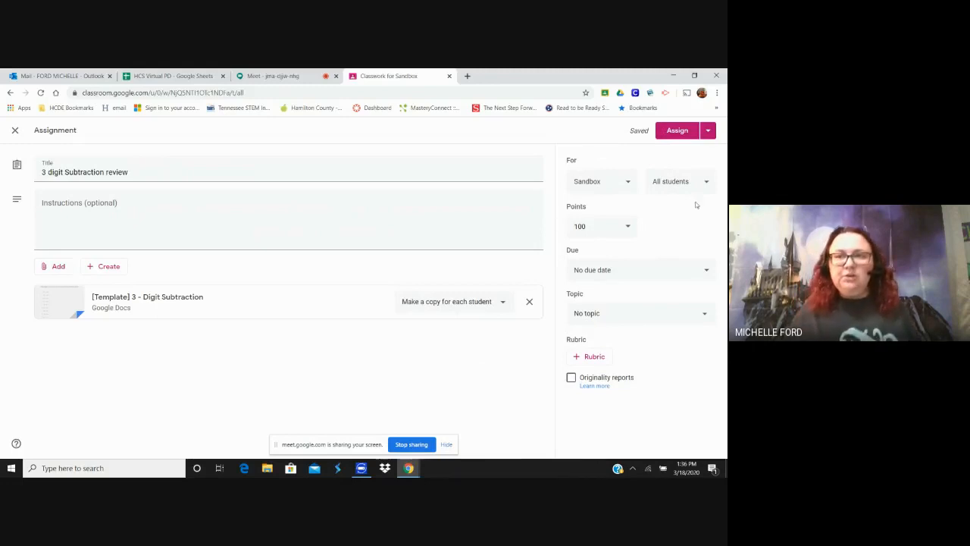
Examine the assignment's options for target classes, assigned students and points without changing them
{"action": "left_click", "coordinate": [626, 185]}
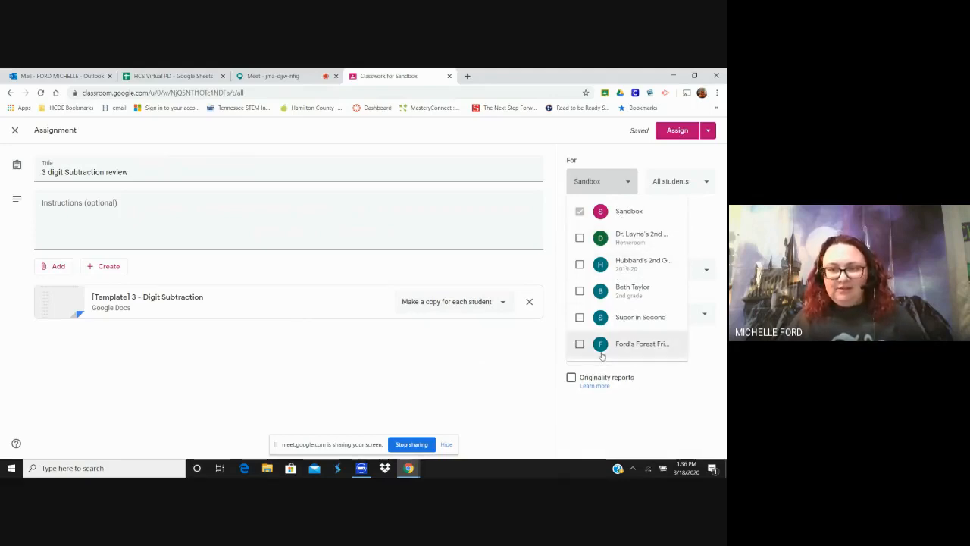
{"action": "left_click", "coordinate": [627, 186]}
{"action": "left_click", "coordinate": [691, 188]}
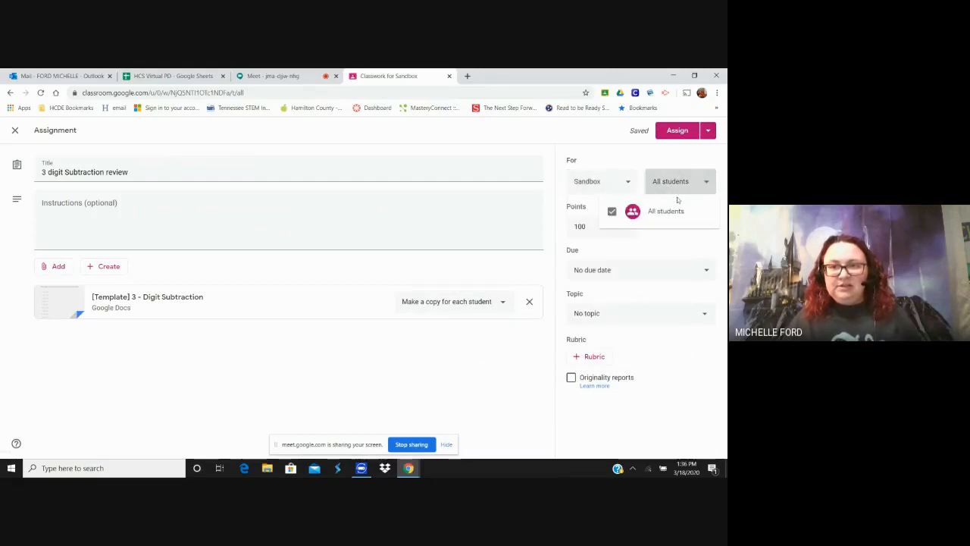
{"action": "left_click", "coordinate": [710, 185]}
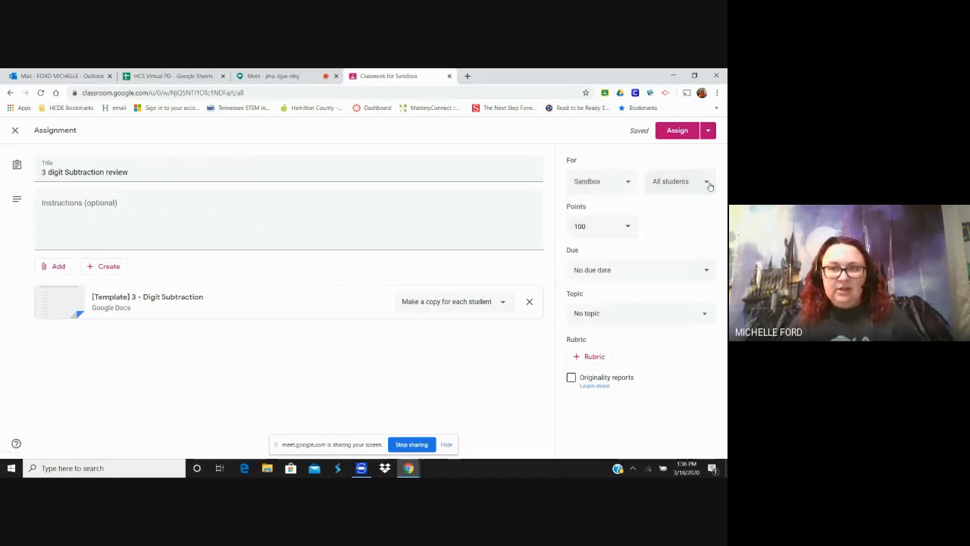
{"action": "left_click", "coordinate": [696, 187]}
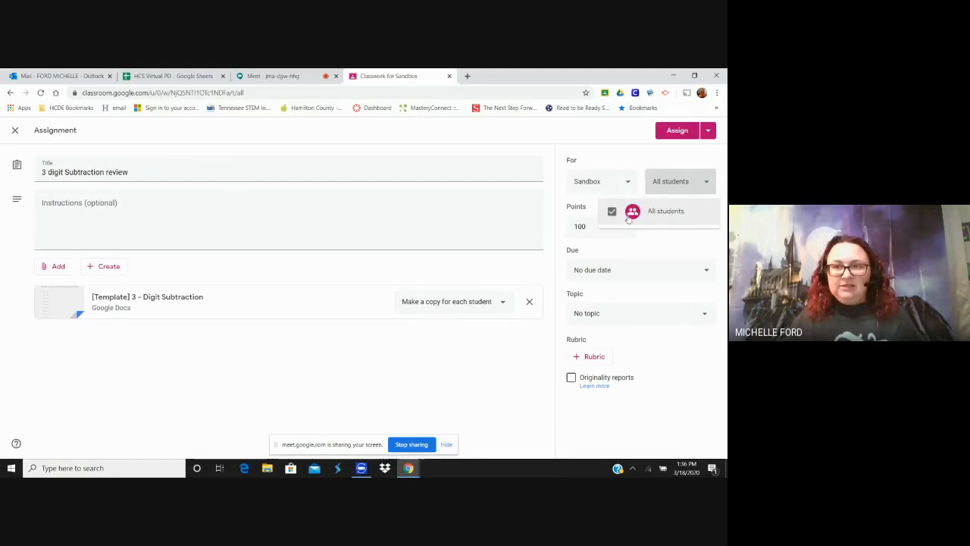
{"action": "left_click", "coordinate": [707, 185]}
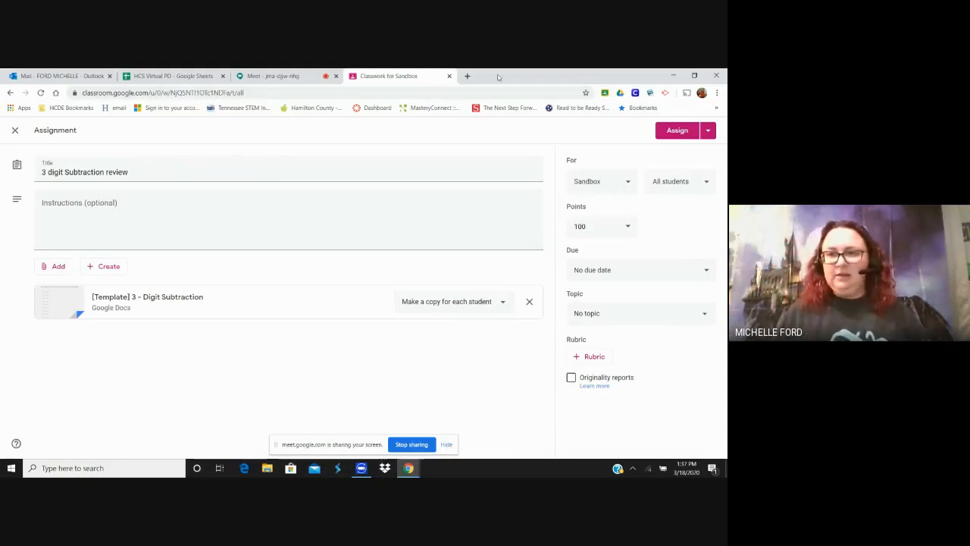
{"action": "left_click", "coordinate": [629, 229]}
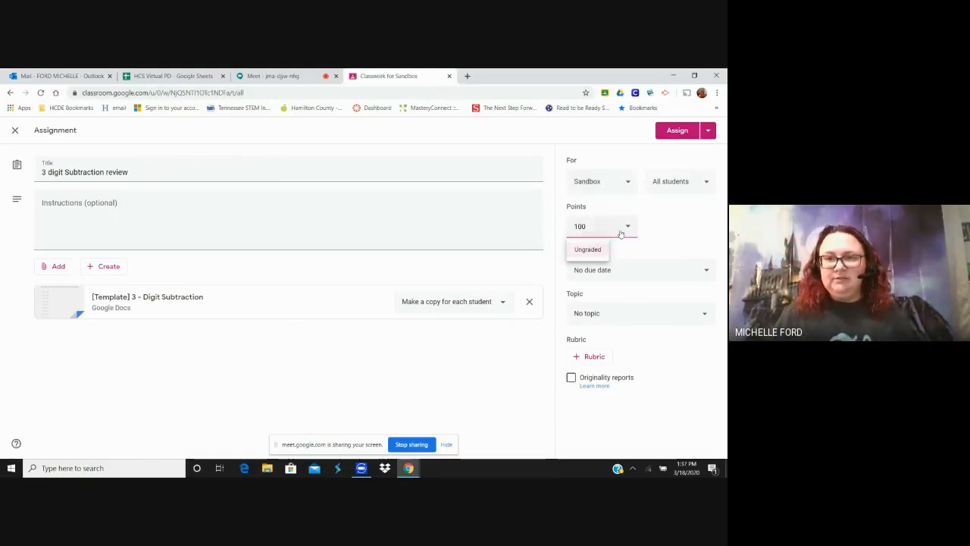
{"action": "left_click", "coordinate": [645, 227]}
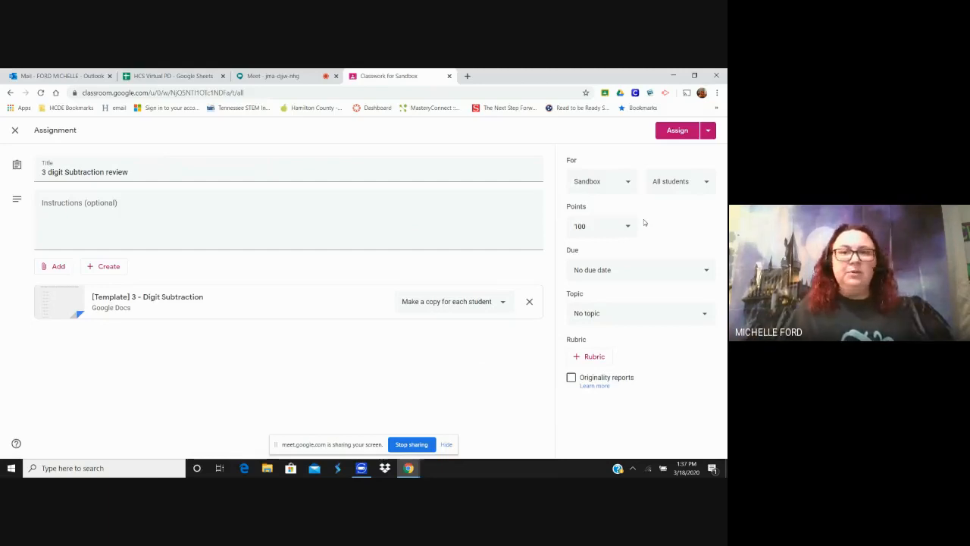
Set the assignment's due date to Mar 19, 2020 and place it under the Math topic
{"action": "left_click", "coordinate": [631, 272]}
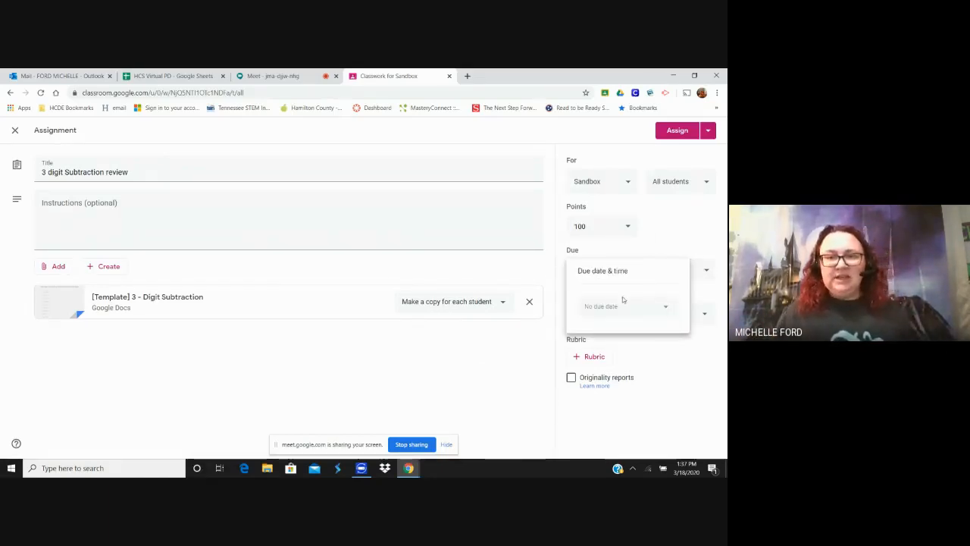
{"action": "left_click", "coordinate": [668, 307]}
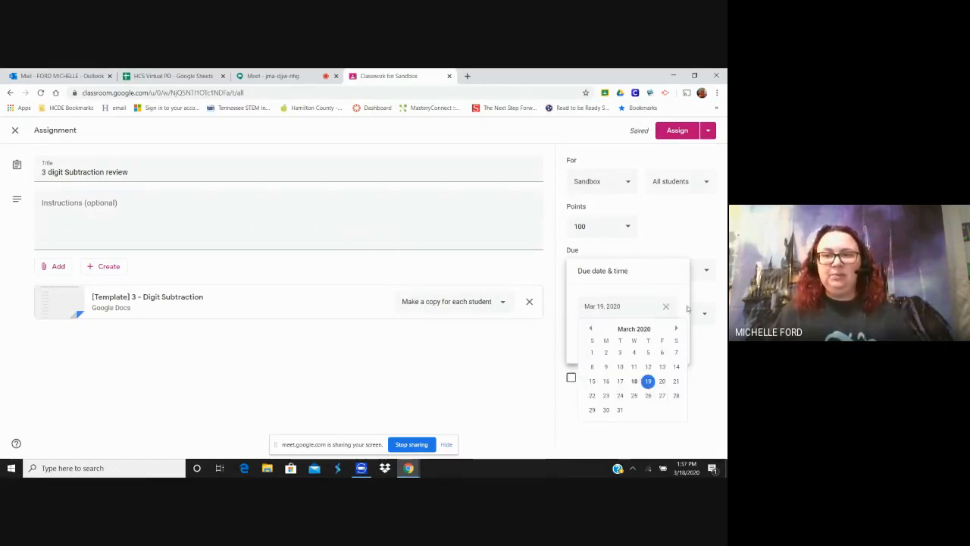
{"action": "left_click", "coordinate": [665, 253]}
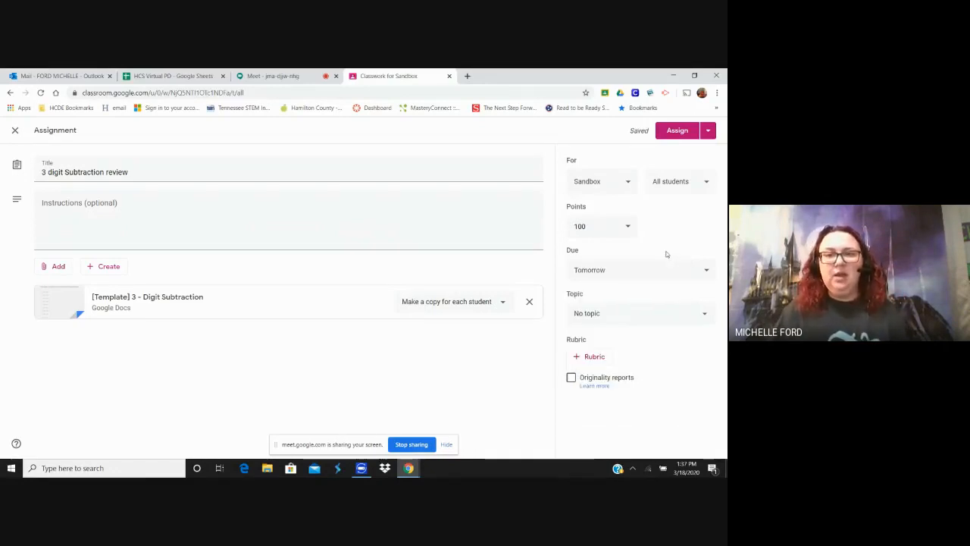
{"action": "left_click", "coordinate": [707, 272]}
{"action": "left_click", "coordinate": [673, 245]}
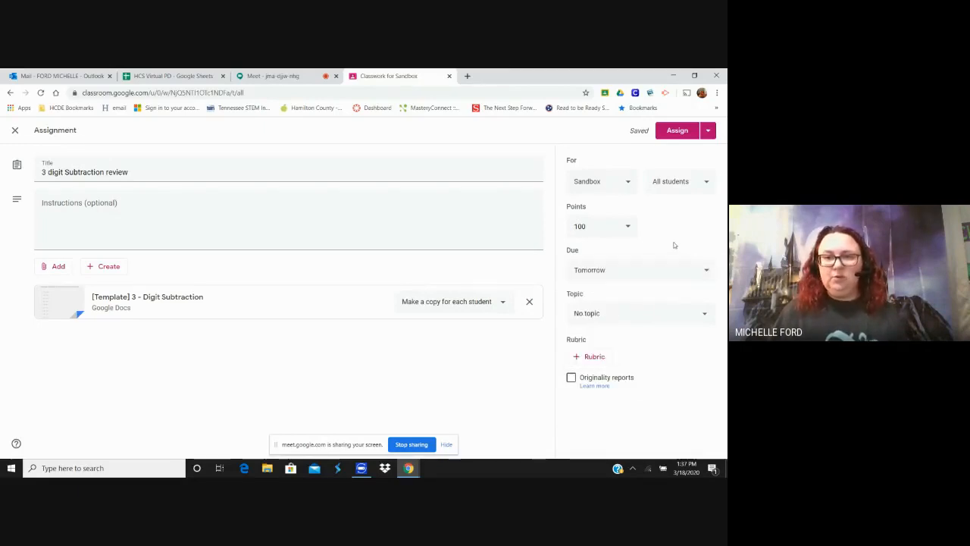
{"action": "left_click", "coordinate": [615, 318]}
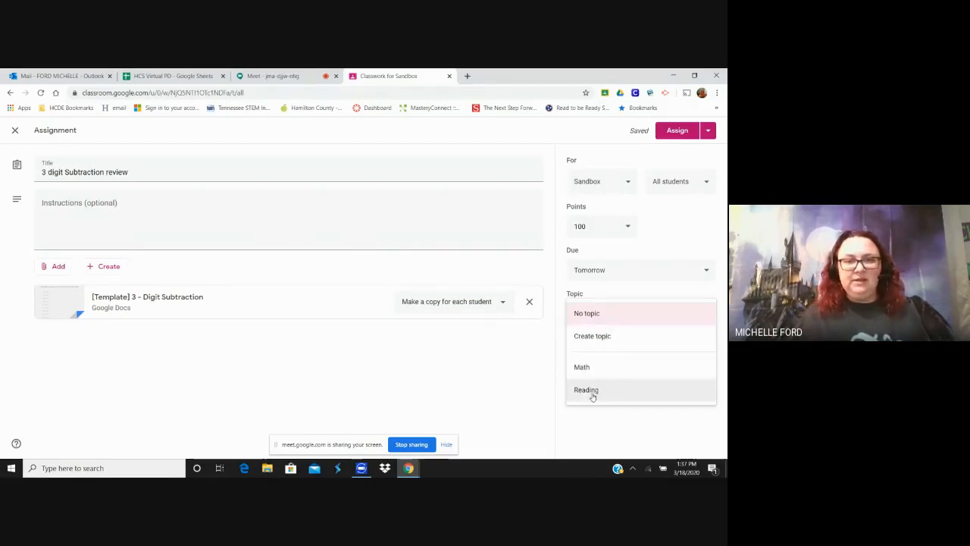
{"action": "left_click", "coordinate": [587, 367]}
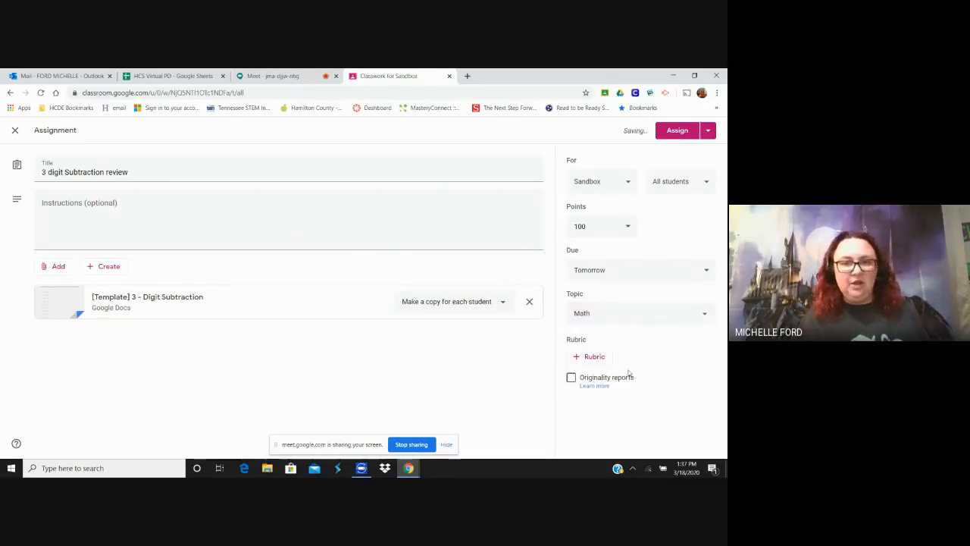
Change the subtraction assignment's topic to No topic
{"action": "left_click", "coordinate": [609, 324]}
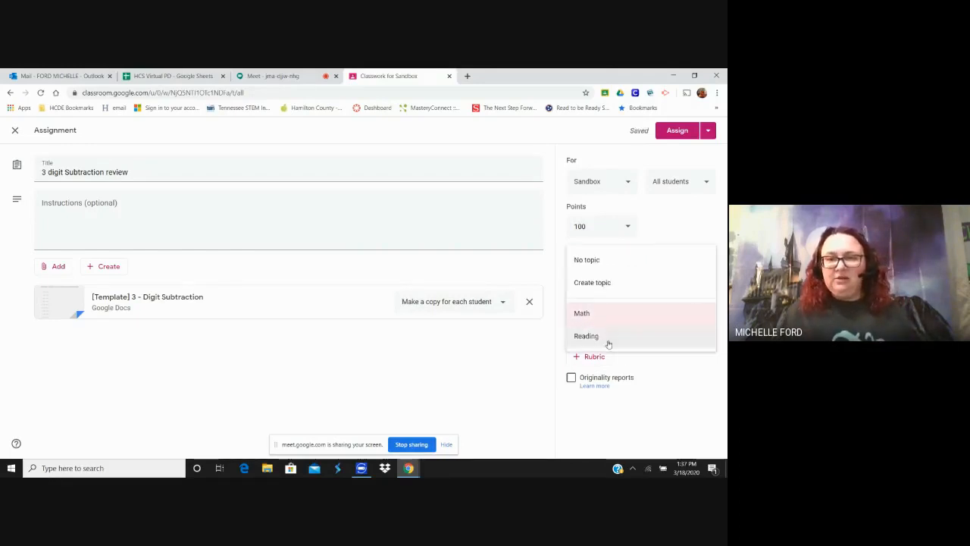
{"action": "left_click", "coordinate": [606, 262]}
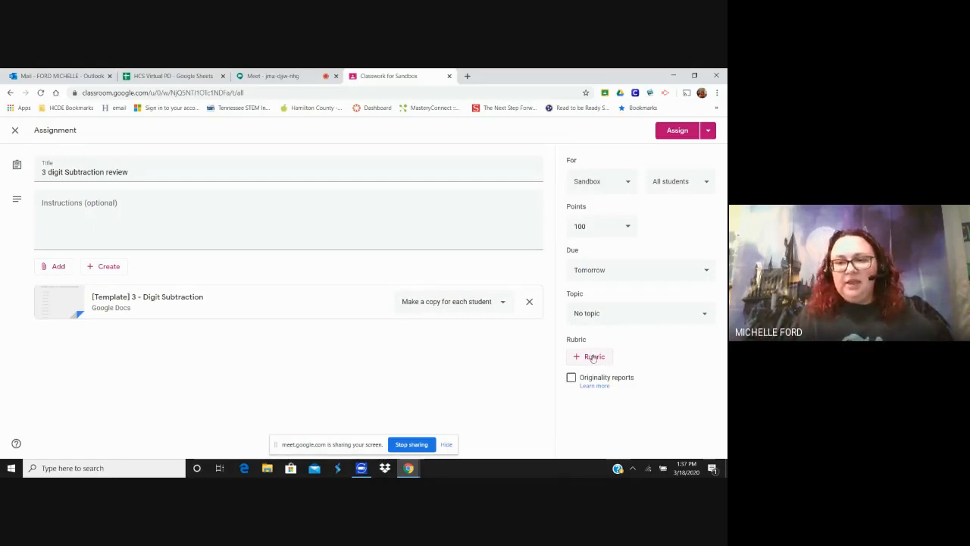
Examine the assignment's rubric options and the blank form for a new rubric, discarding it without adding criteria
{"action": "left_click", "coordinate": [595, 357]}
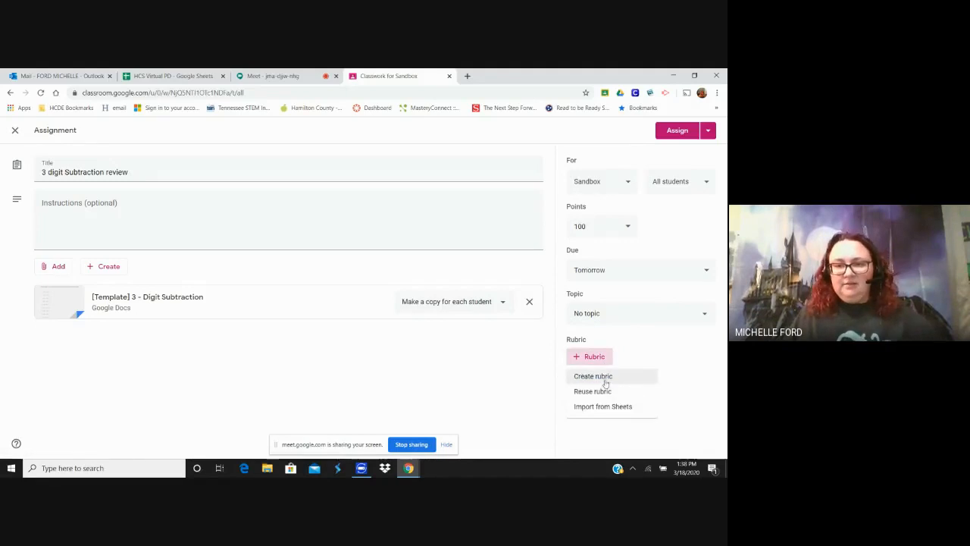
{"action": "left_click", "coordinate": [606, 379]}
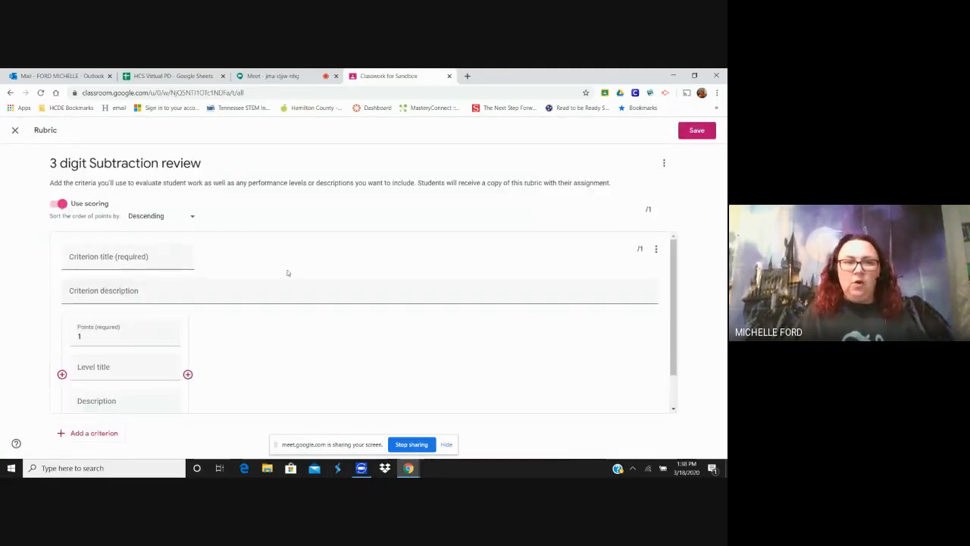
{"action": "left_click", "coordinate": [15, 129]}
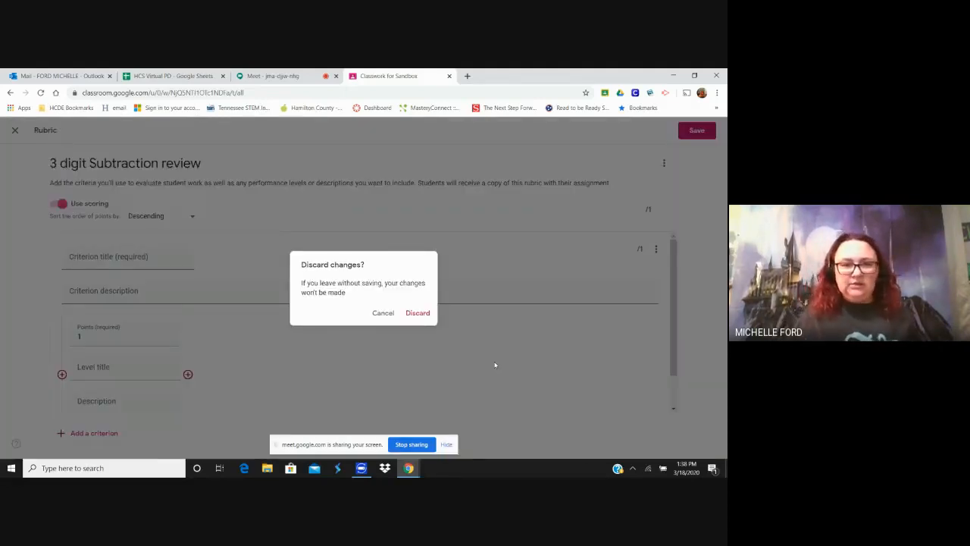
{"action": "left_click", "coordinate": [383, 313]}
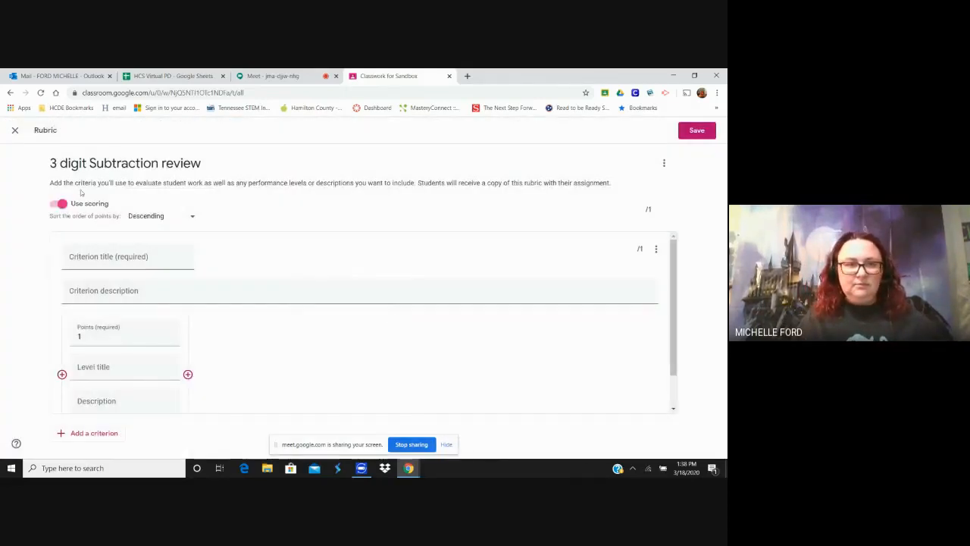
{"action": "left_click", "coordinate": [15, 130]}
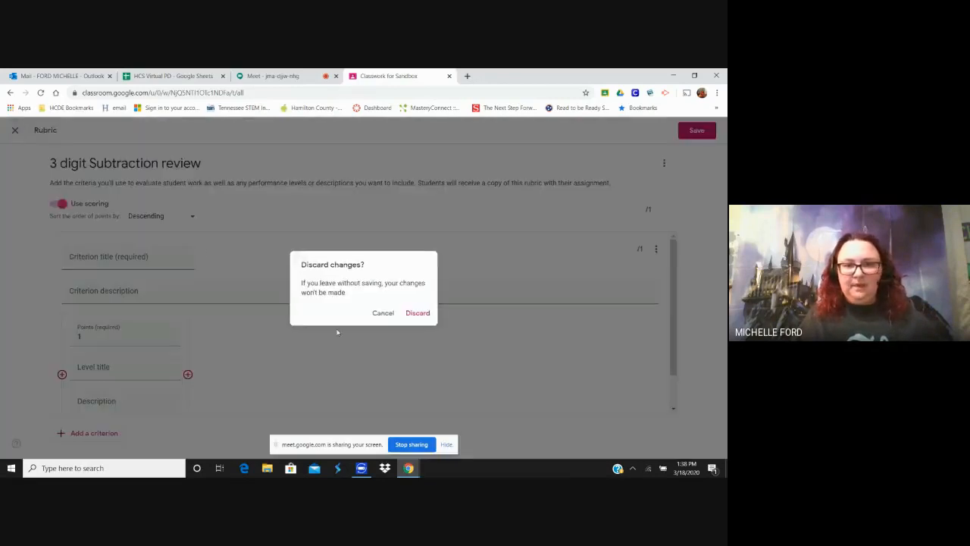
{"action": "left_click", "coordinate": [418, 313]}
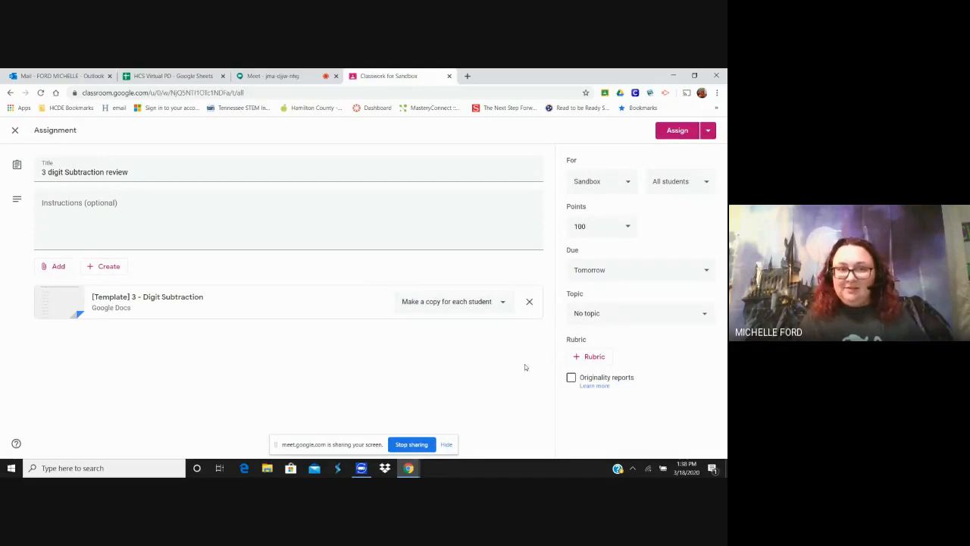
Assign the "3 digit Subtraction review" to all Sandbox students and return to the class's classwork page after checking the meeting
{"action": "left_click", "coordinate": [673, 132]}
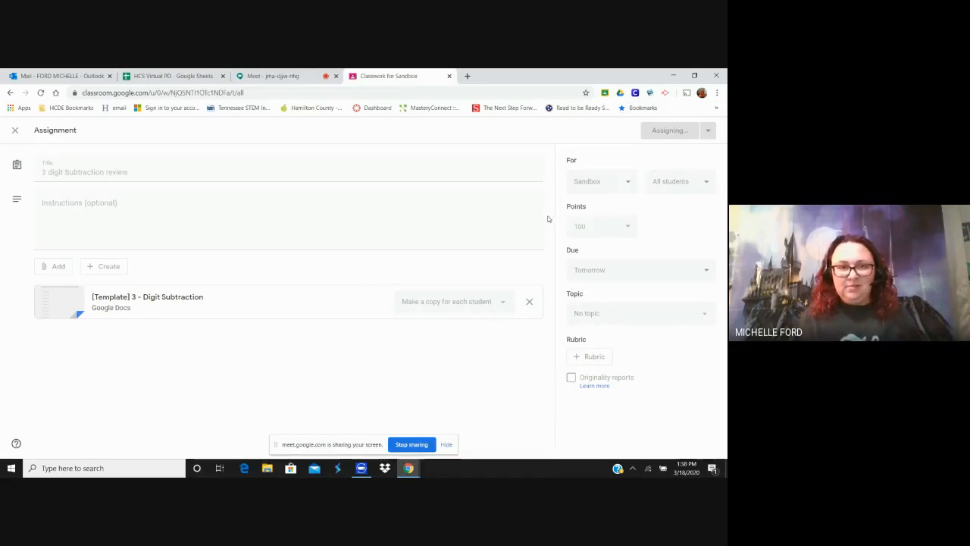
{"action": "left_click", "coordinate": [296, 75]}
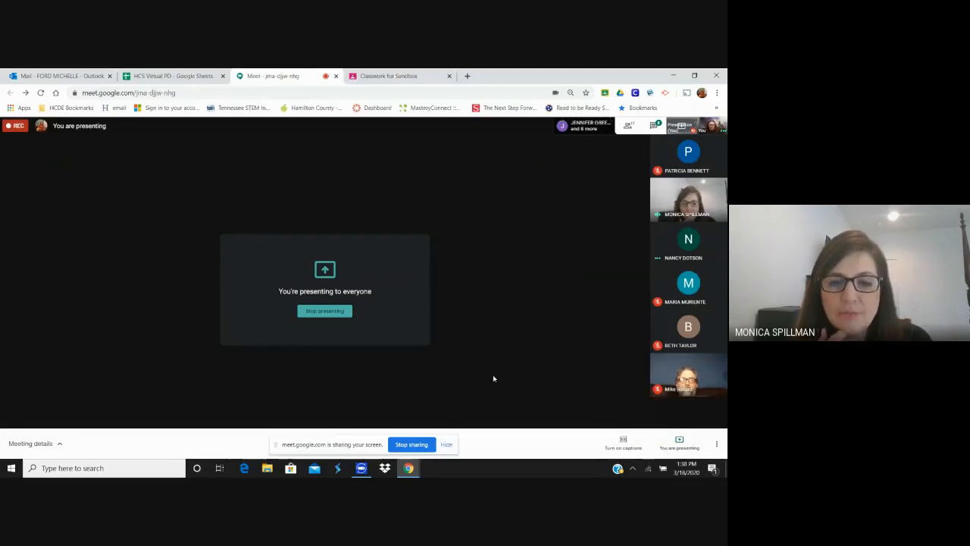
{"action": "left_click", "coordinate": [168, 76]}
{"action": "left_click", "coordinate": [273, 76]}
{"action": "left_click", "coordinate": [386, 76]}
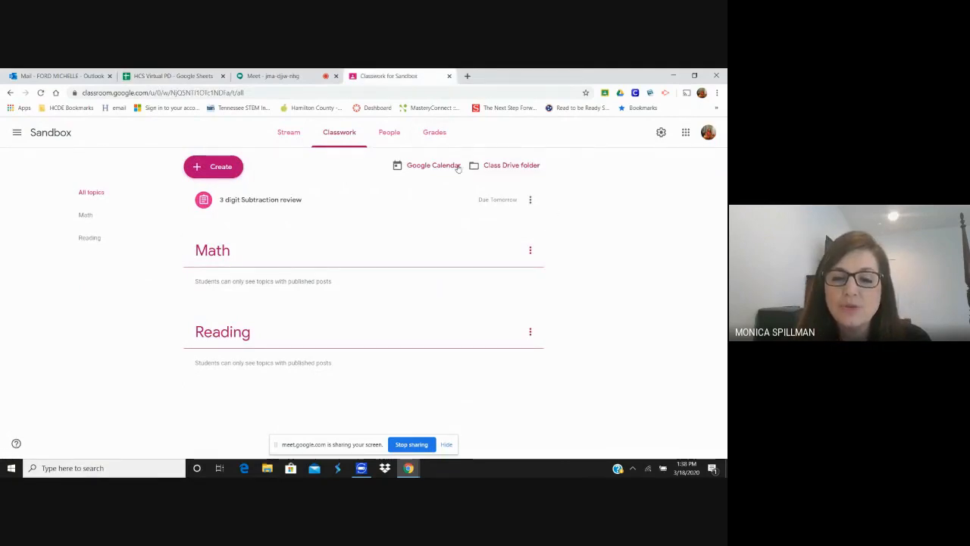
In a new browser tab, switch to the student's Google account and open the Forest Friends 2019-2020 class in Google Classroom
{"action": "left_click", "coordinate": [467, 75]}
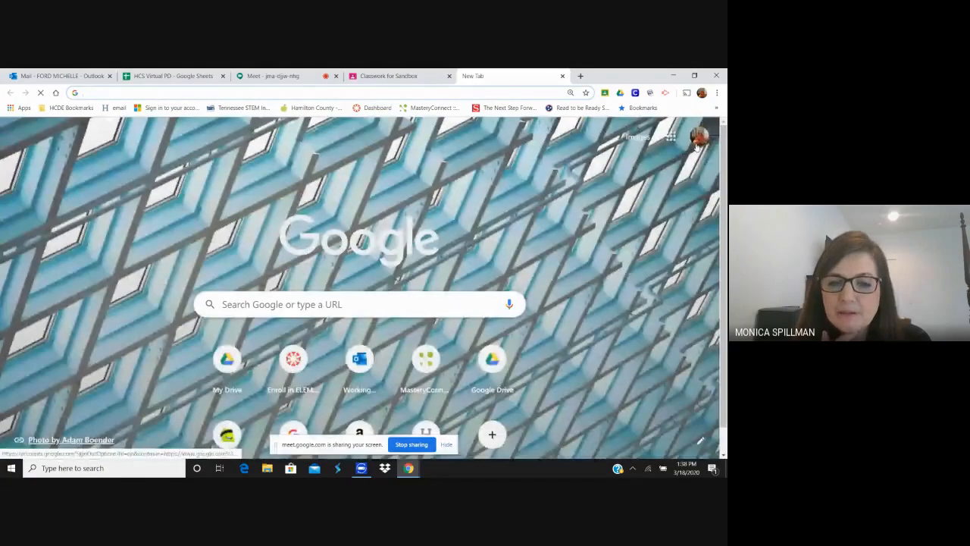
{"action": "left_click", "coordinate": [698, 138]}
{"action": "left_click", "coordinate": [621, 325]}
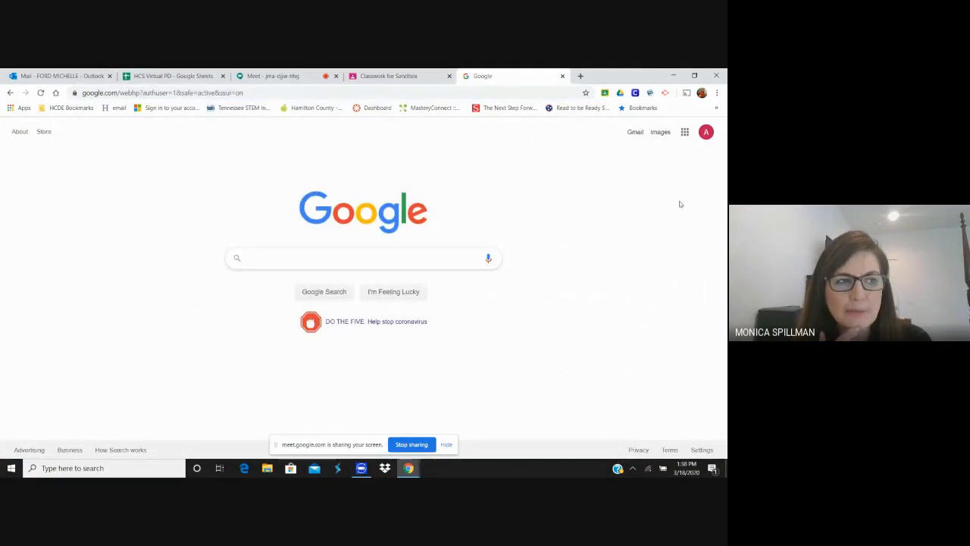
{"action": "left_click", "coordinate": [684, 132]}
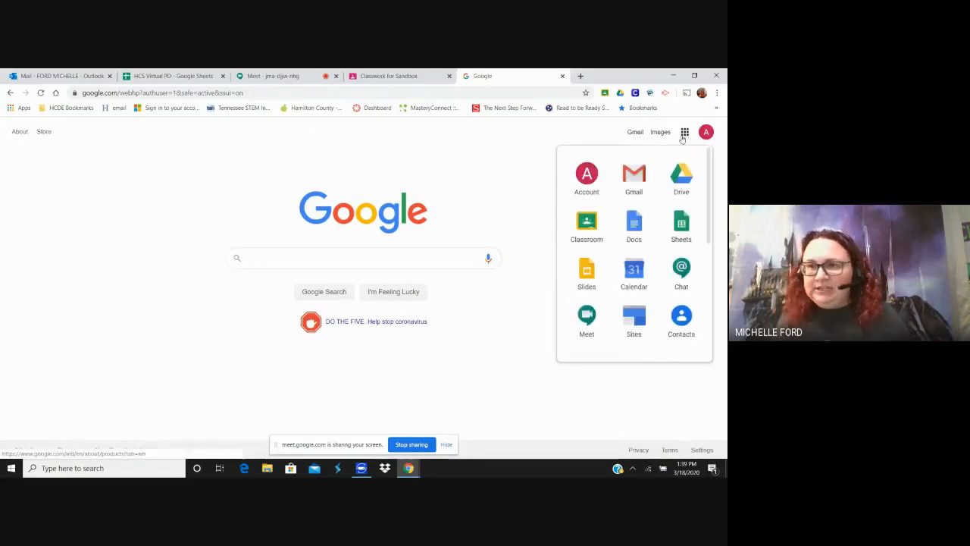
{"action": "left_click", "coordinate": [583, 230]}
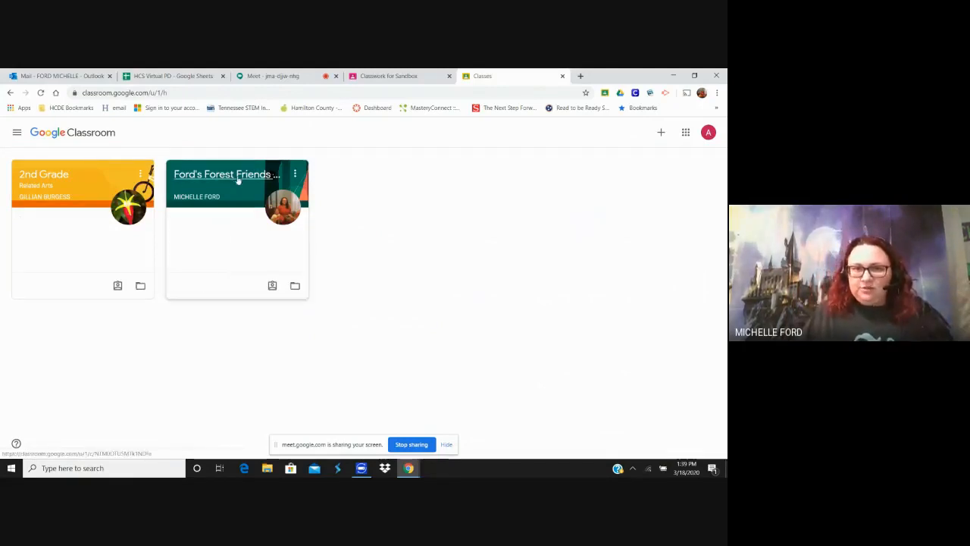
{"action": "left_click", "coordinate": [239, 177]}
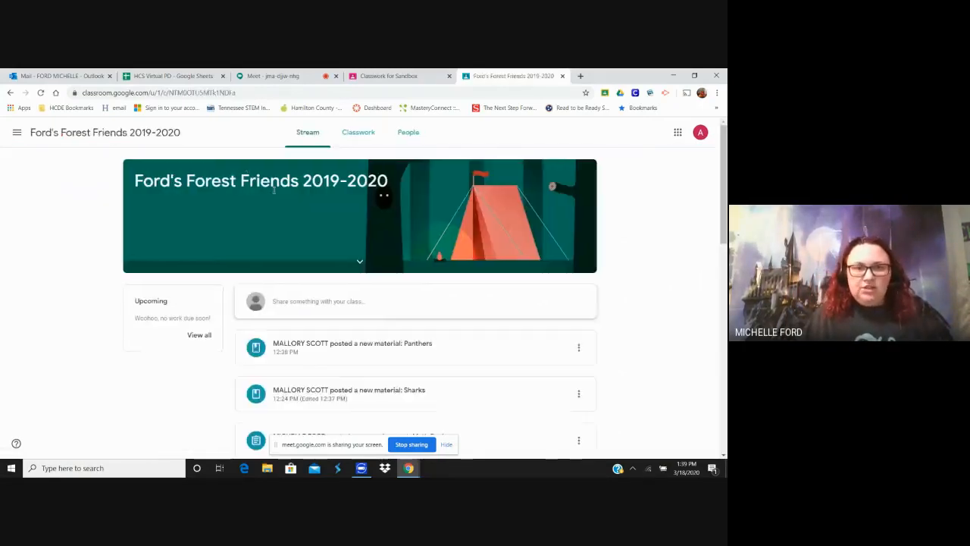
Review the class stream and classwork as a student and open the Google Docs copy attached to the Math Review assignment
{"action": "scroll", "coordinate": [469, 338], "scroll_direction": "down", "scroll_amount": 3}
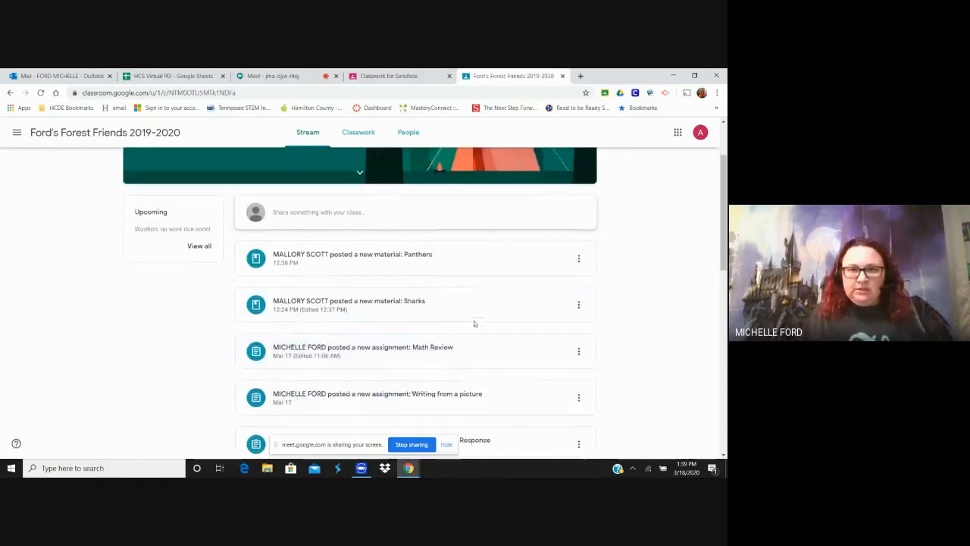
{"action": "left_click", "coordinate": [357, 133]}
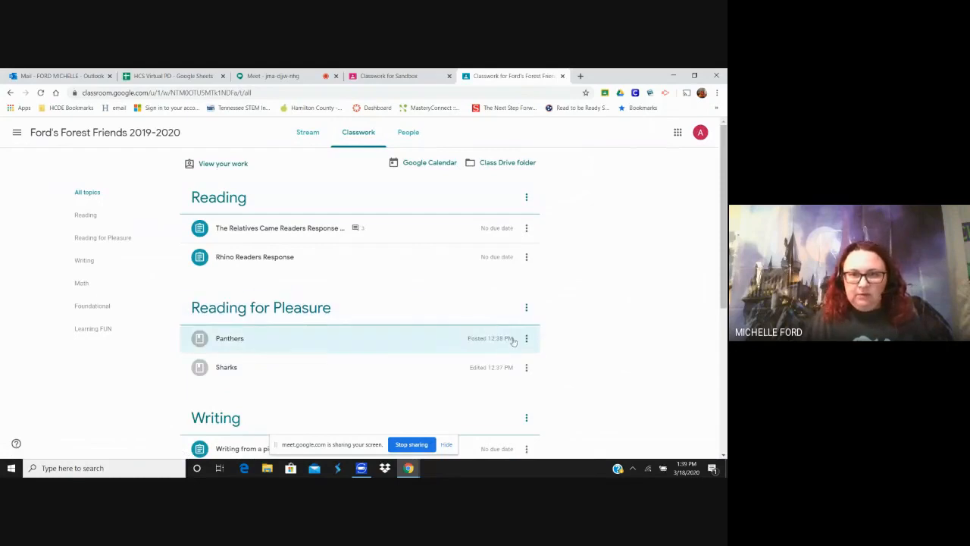
{"action": "scroll", "coordinate": [500, 356], "scroll_direction": "down", "scroll_amount": 3}
{"action": "scroll", "coordinate": [401, 321], "scroll_direction": "down", "scroll_amount": 2}
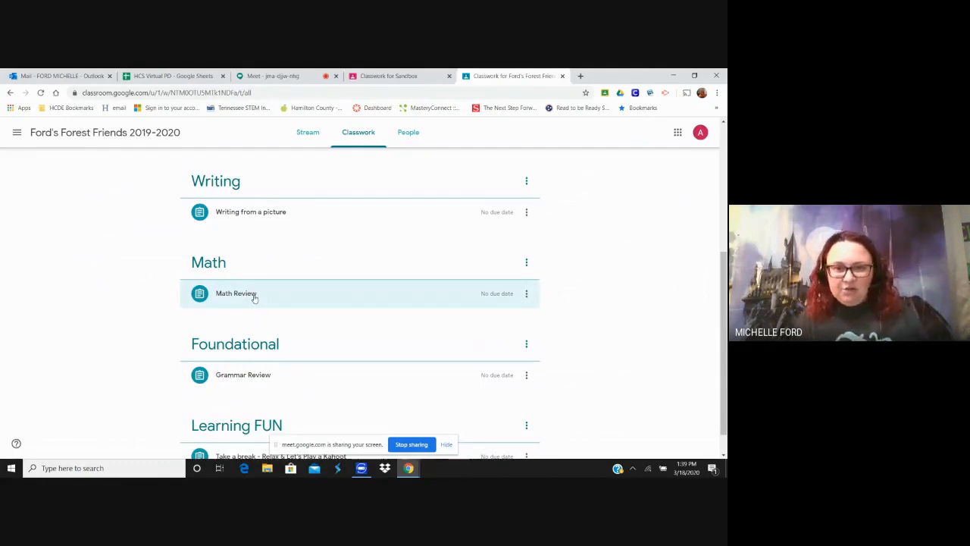
{"action": "left_click", "coordinate": [255, 299]}
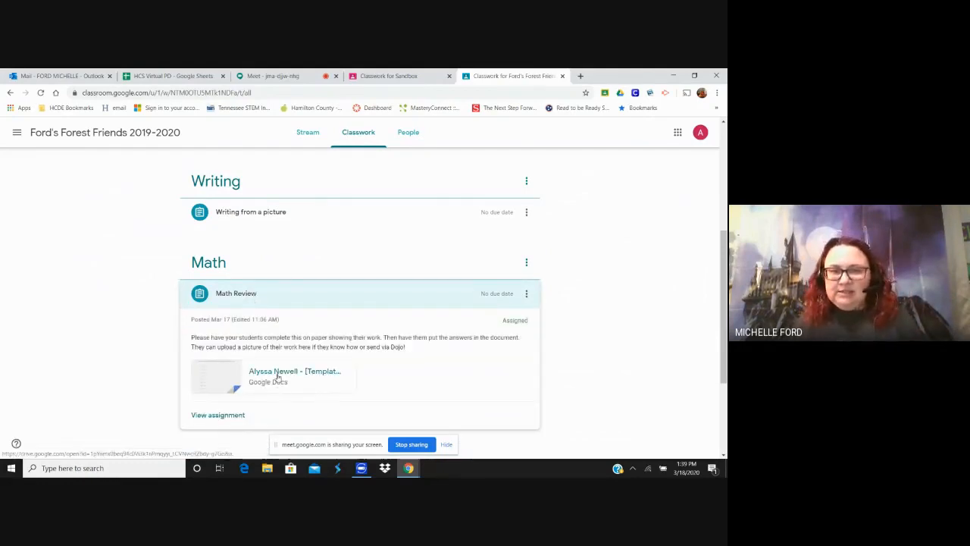
{"action": "left_click", "coordinate": [277, 374]}
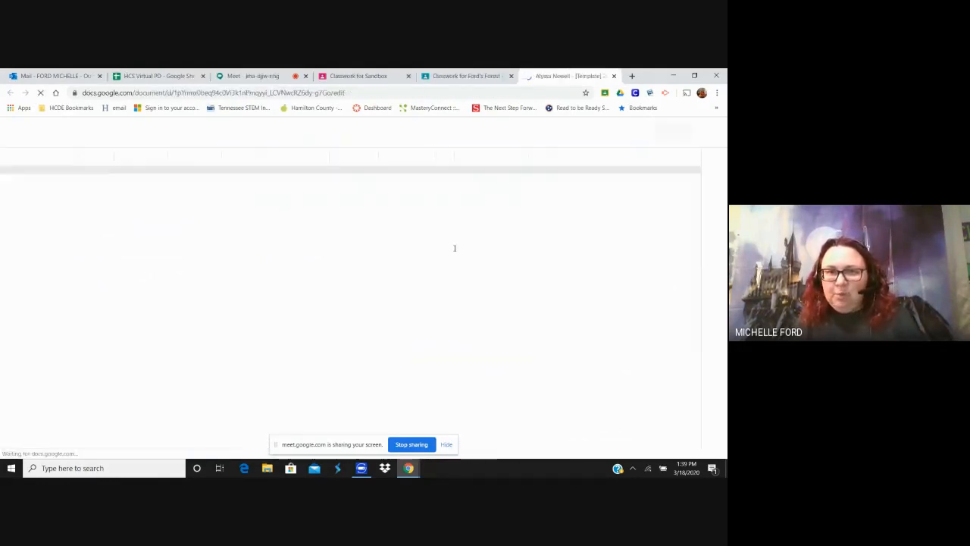
Enter 333333333 as a trial answer to 714 - 349 in the student's document and erase it again
{"action": "left_click", "coordinate": [278, 289]}
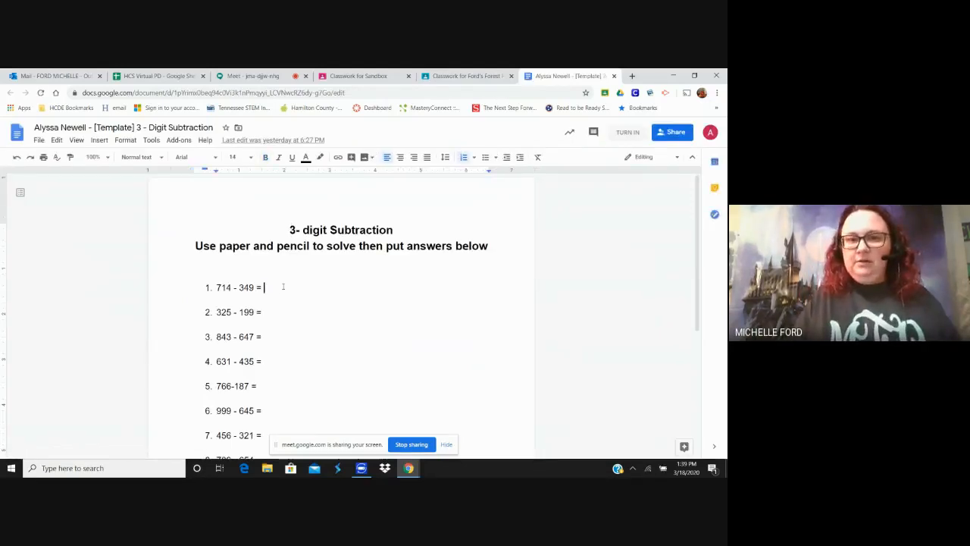
{"action": "type", "text": "333333333"}
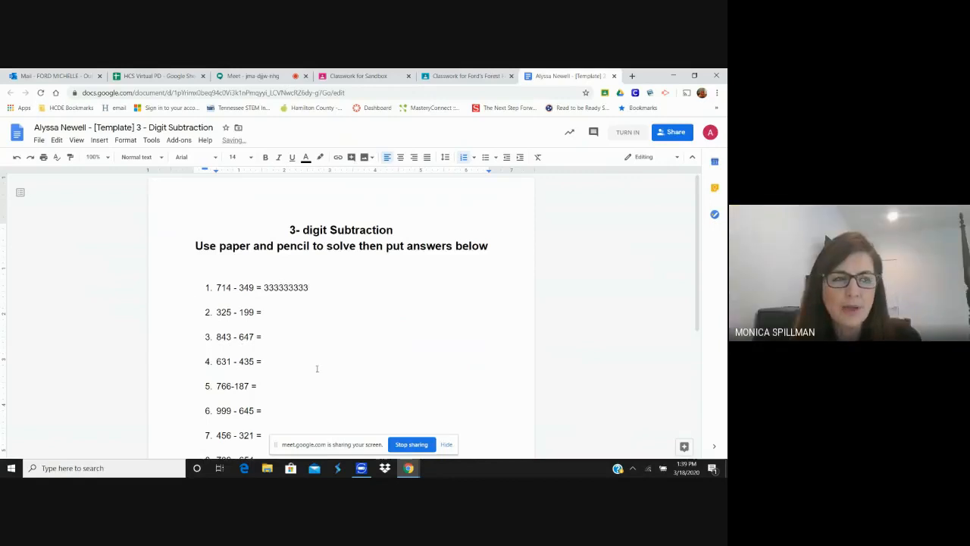
{"action": "key", "text": "BackSpace"}
{"action": "key", "text": "BackSpace"}
{"action": "key", "text": "BackSpace"}
{"action": "key", "text": "BackSpace"}
{"action": "key", "text": "BackSpace"}
{"action": "key", "text": "BackSpace"}
{"action": "key", "text": "BackSpace"}
{"action": "key", "text": "BackSpace"}
{"action": "key", "text": "BackSpace"}
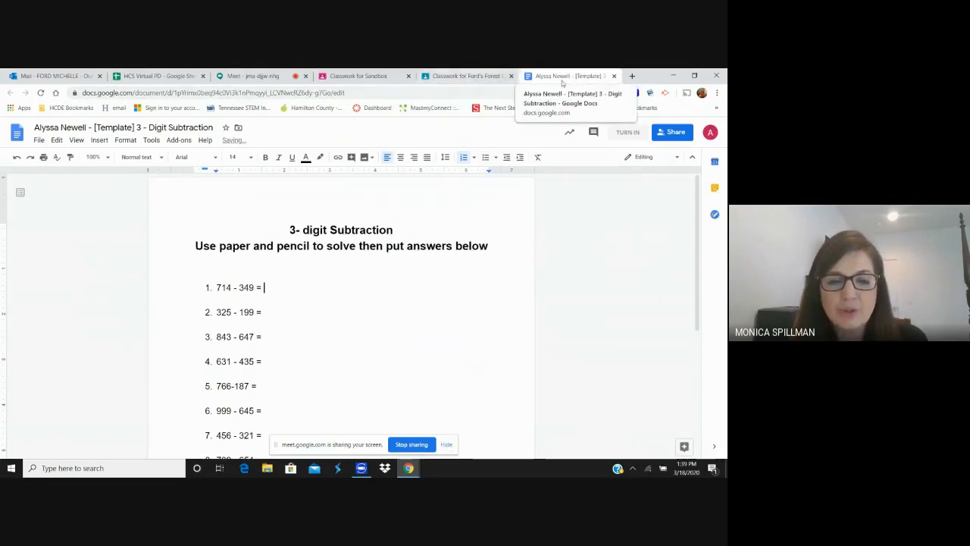
Close the student's document, compare with the Sandbox classwork, and look through all topics on the student's classwork page
{"action": "left_click", "coordinate": [613, 76]}
{"action": "left_click", "coordinate": [410, 146]}
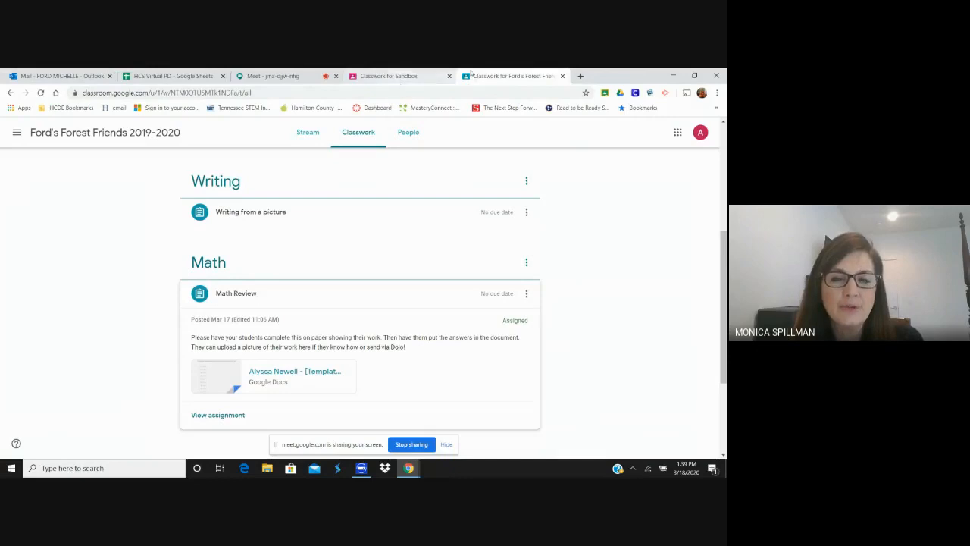
{"action": "left_click", "coordinate": [402, 76]}
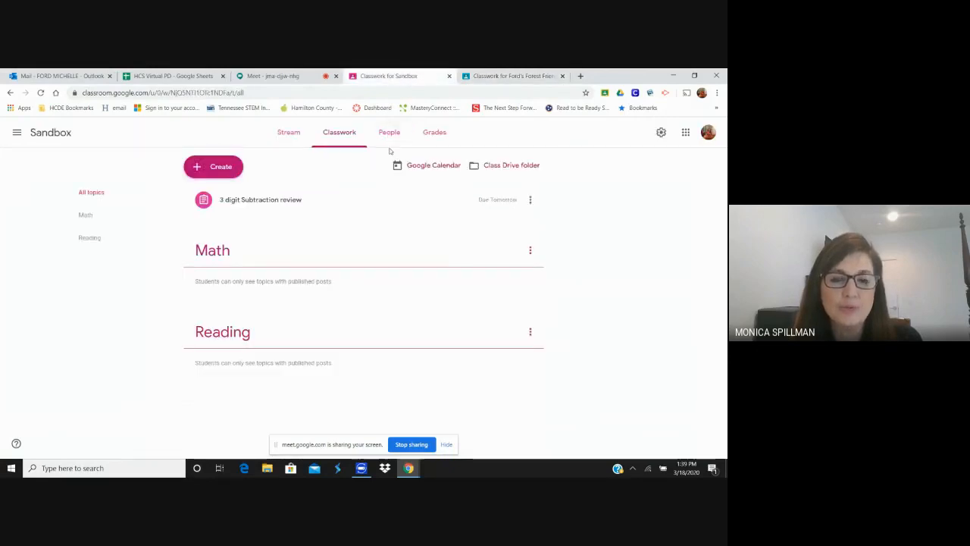
{"action": "left_click", "coordinate": [494, 76]}
{"action": "scroll", "coordinate": [330, 232], "scroll_direction": "up", "scroll_amount": 2}
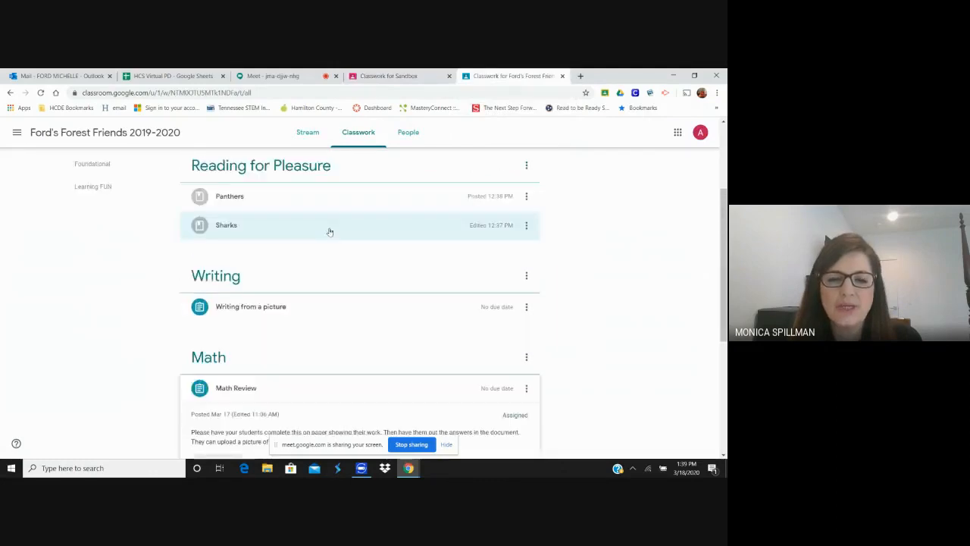
{"action": "scroll", "coordinate": [341, 235], "scroll_direction": "up", "scroll_amount": 3}
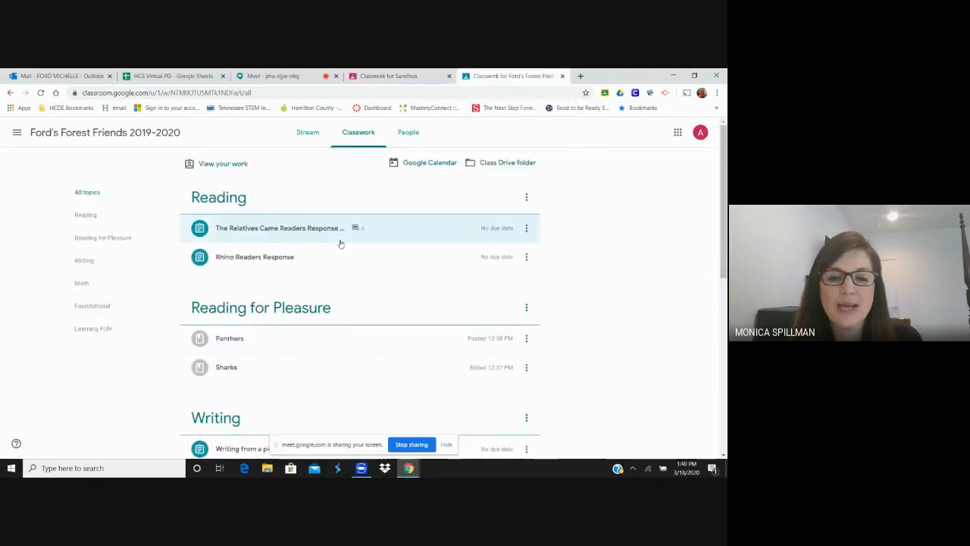
{"action": "scroll", "coordinate": [340, 243], "scroll_direction": "down", "scroll_amount": 8}
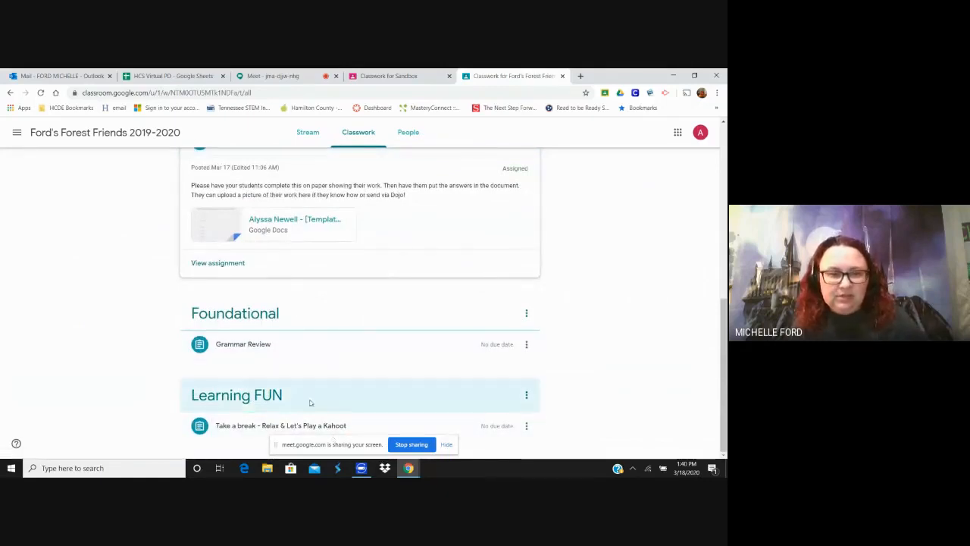
{"action": "scroll", "coordinate": [309, 402], "scroll_direction": "up", "scroll_amount": 8}
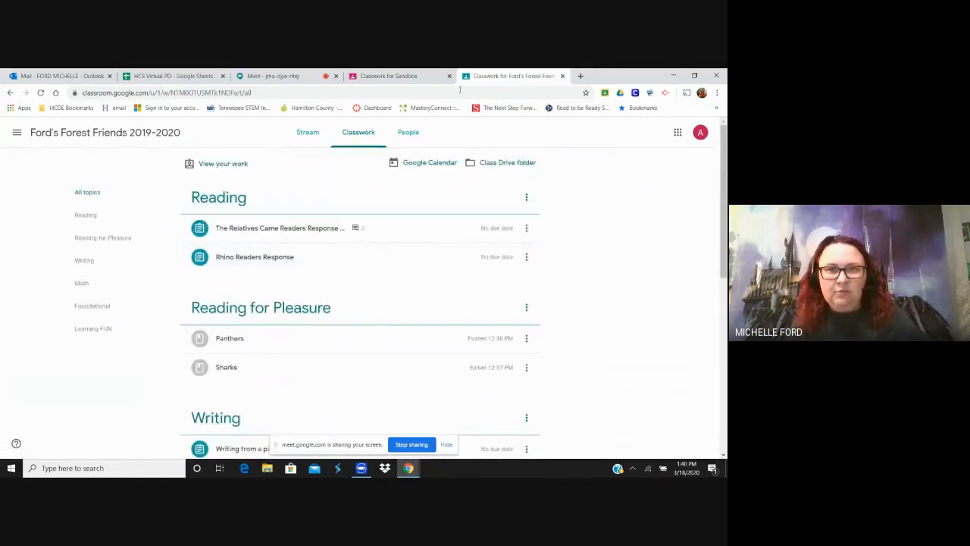
Compare the teacher's Sandbox classwork page with the student's view and display the student's list of enrolled classes
{"action": "left_click", "coordinate": [390, 76]}
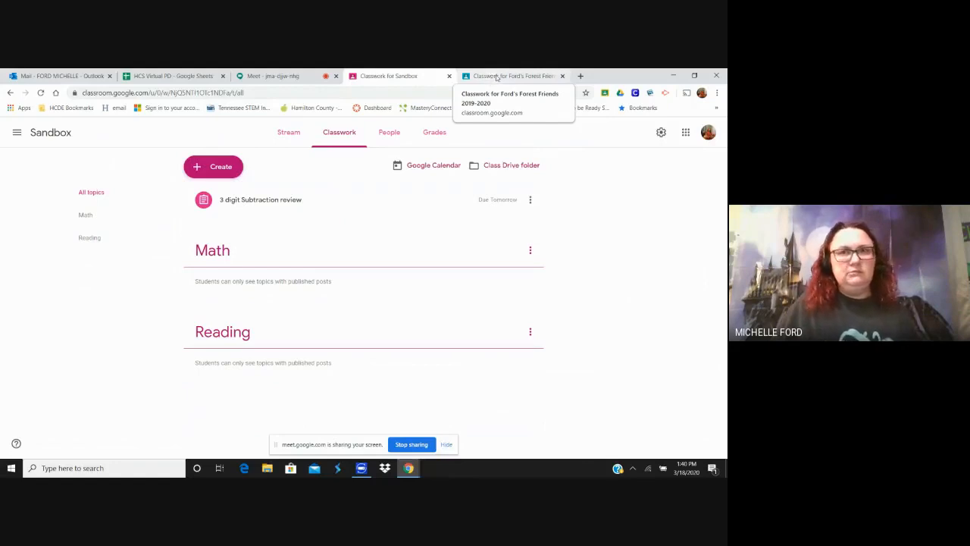
{"action": "left_click", "coordinate": [497, 77]}
{"action": "left_click", "coordinate": [453, 79]}
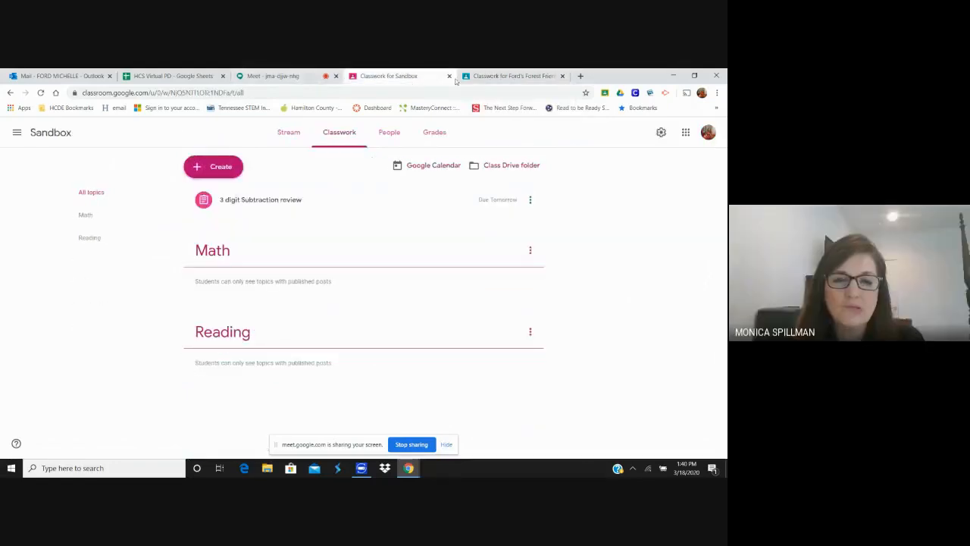
{"action": "left_click", "coordinate": [508, 79]}
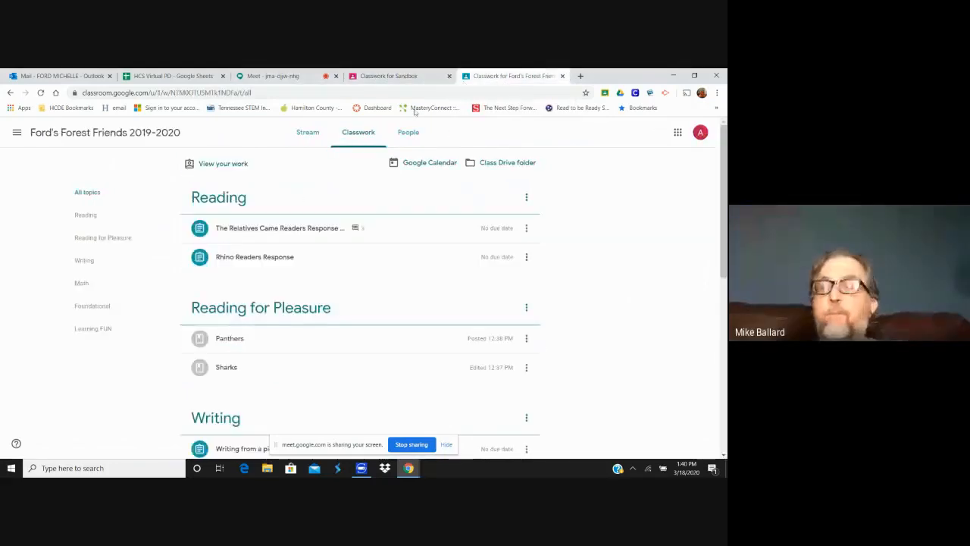
{"action": "left_click", "coordinate": [17, 132]}
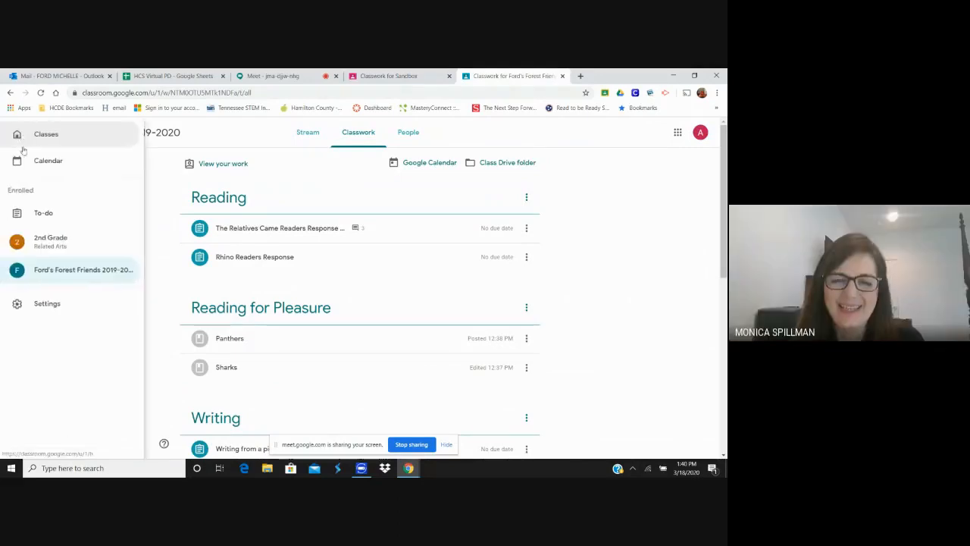
{"action": "scroll", "coordinate": [55, 258], "scroll_direction": "down", "scroll_amount": 2}
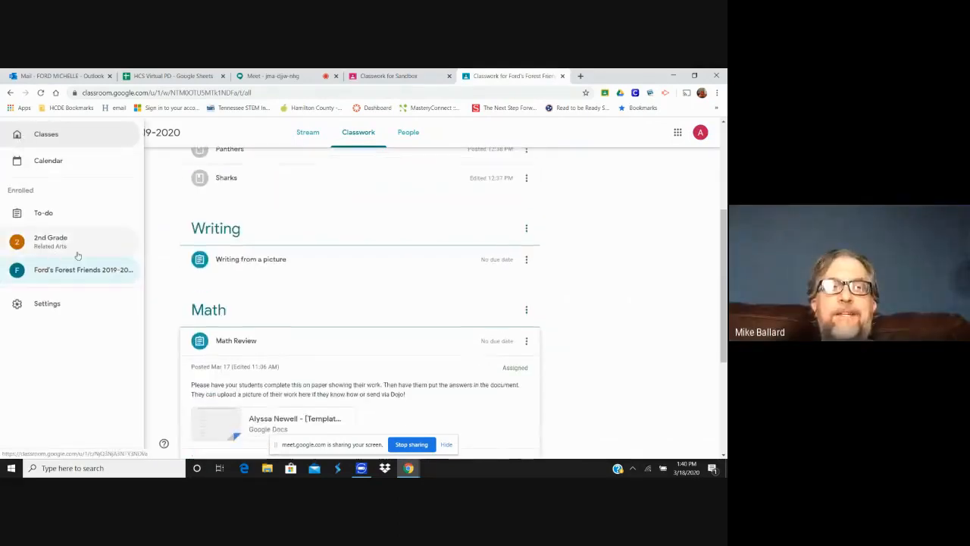
Close the student's classwork page and look through the teacher account's list of taught and enrolled classes
{"action": "left_click", "coordinate": [562, 76]}
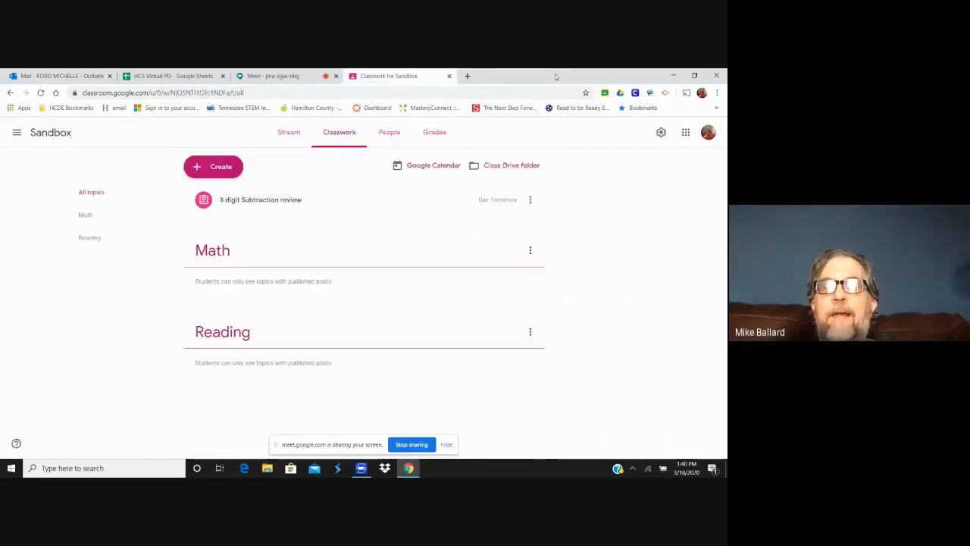
{"action": "left_click", "coordinate": [22, 135]}
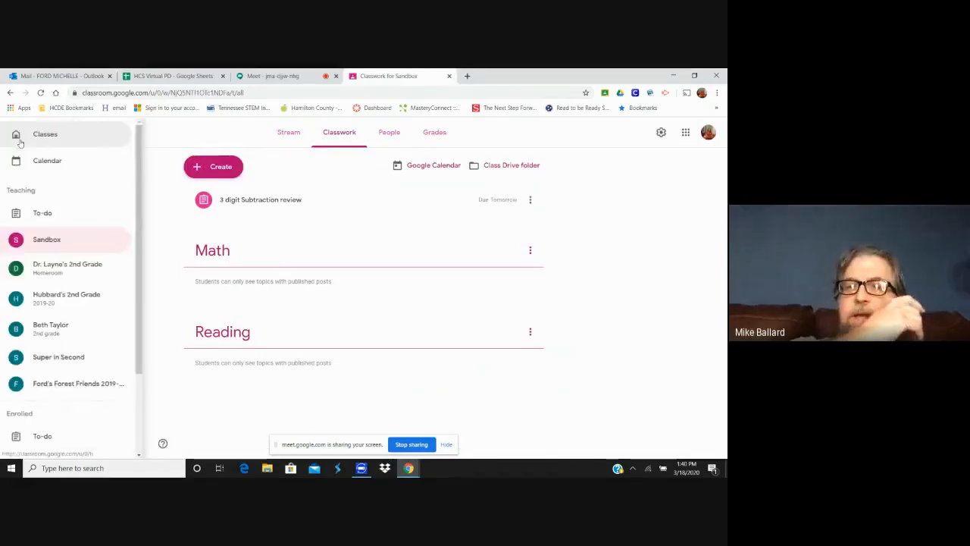
{"action": "scroll", "coordinate": [63, 319], "scroll_direction": "down", "scroll_amount": 1}
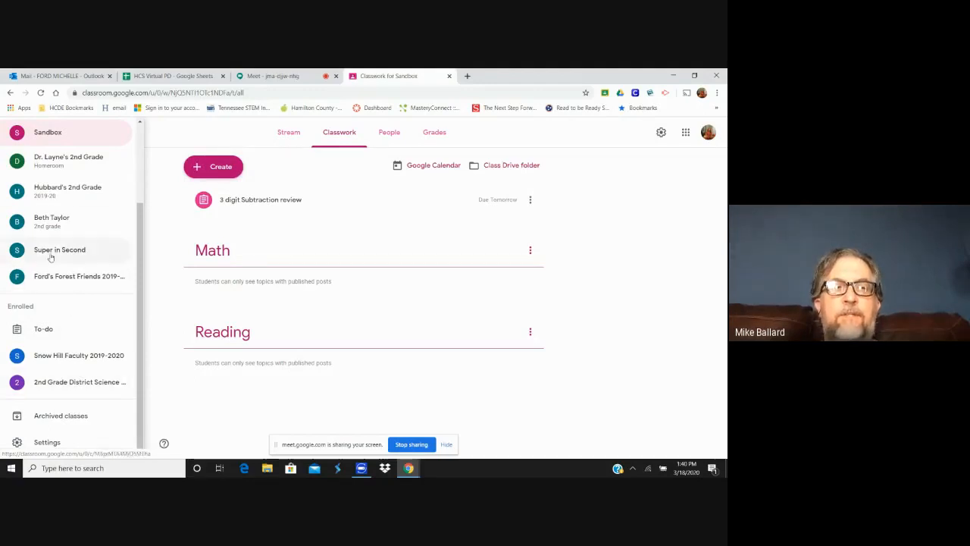
{"action": "scroll", "coordinate": [65, 215], "scroll_direction": "up", "scroll_amount": 1}
{"action": "scroll", "coordinate": [67, 213], "scroll_direction": "down", "scroll_amount": 1}
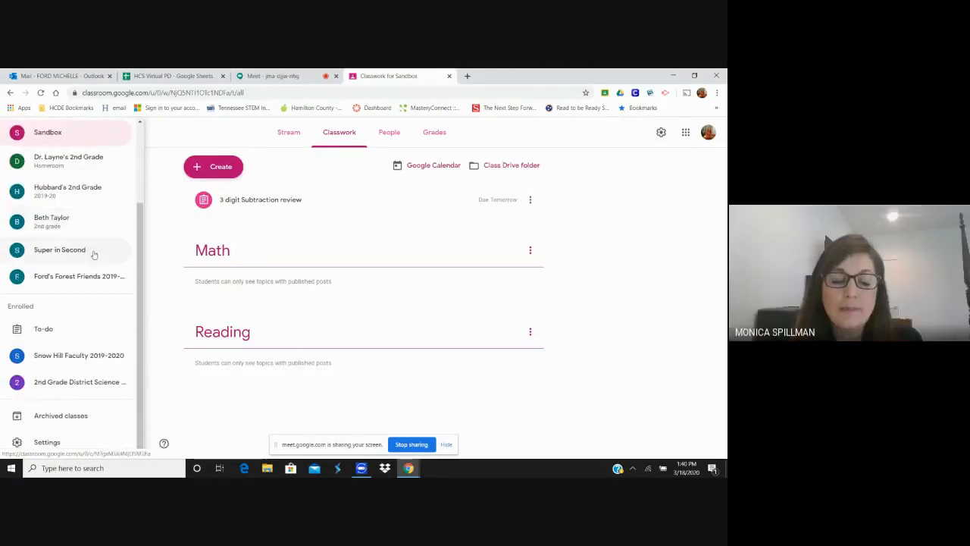
Open the Super in Second classwork and examine the E-LEARNING assignment's details and the class's topics
{"action": "left_click", "coordinate": [66, 248]}
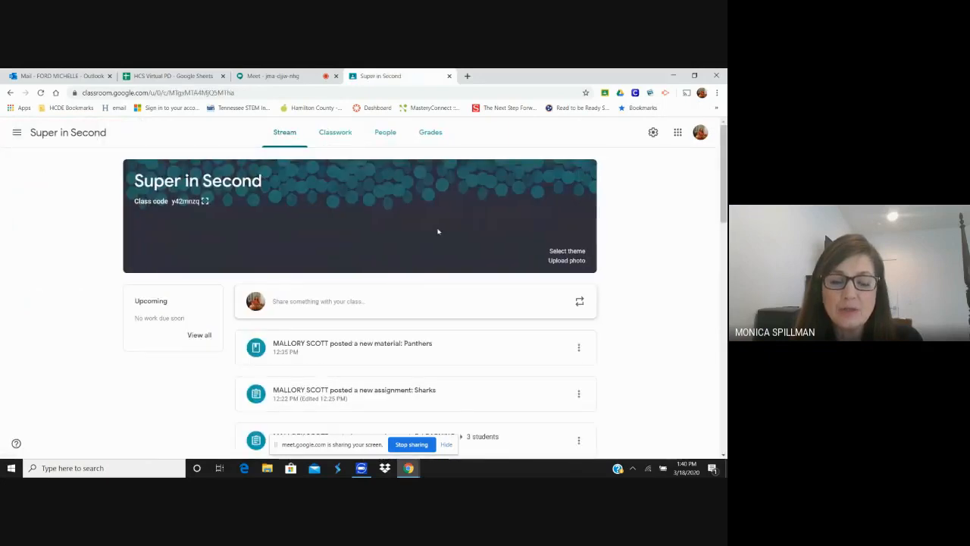
{"action": "left_click", "coordinate": [334, 134]}
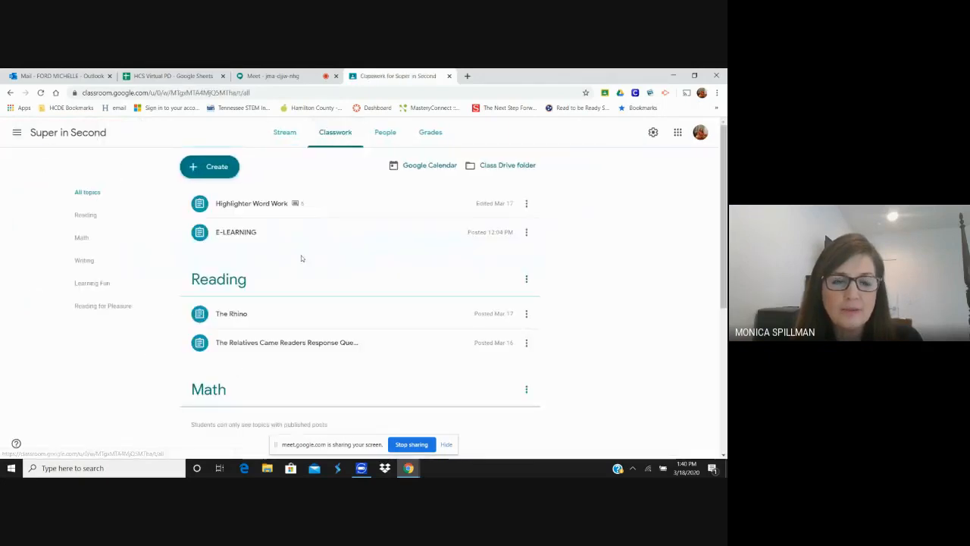
{"action": "left_click", "coordinate": [245, 240]}
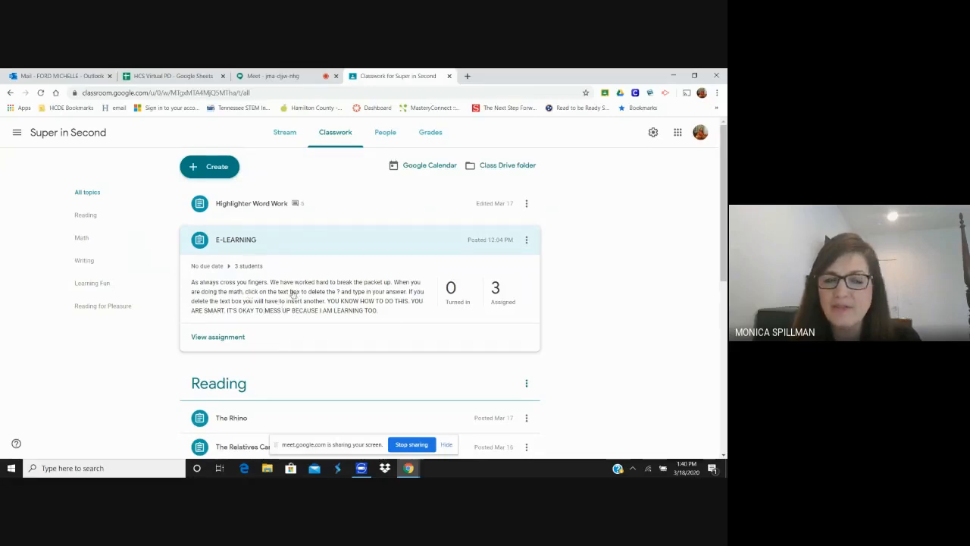
{"action": "left_click", "coordinate": [303, 240]}
{"action": "scroll", "coordinate": [328, 276], "scroll_direction": "down", "scroll_amount": 3}
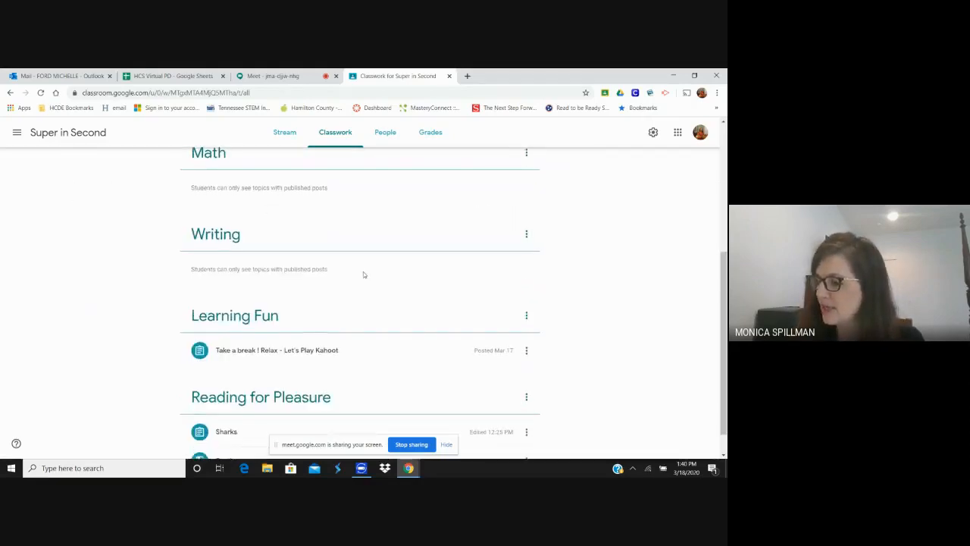
{"action": "scroll", "coordinate": [373, 277], "scroll_direction": "up", "scroll_amount": 3}
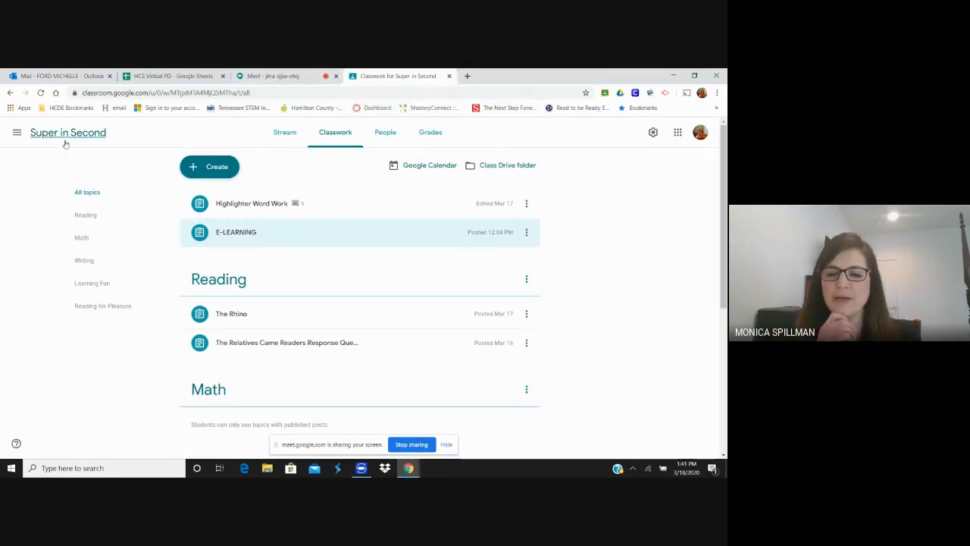
Return to the Sandbox classwork page and view the kinds of classwork items that can be created
{"action": "left_click", "coordinate": [16, 132]}
{"action": "left_click", "coordinate": [48, 241]}
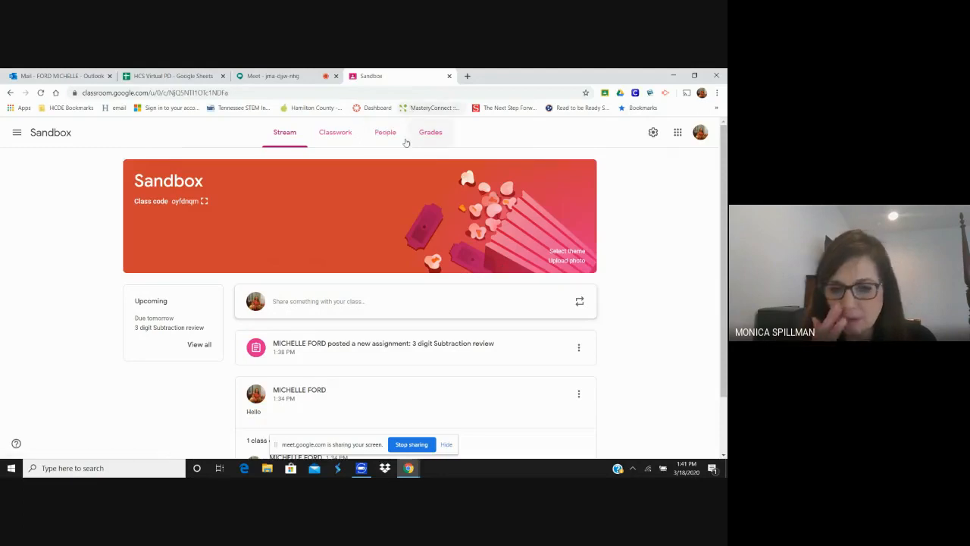
{"action": "left_click", "coordinate": [336, 132]}
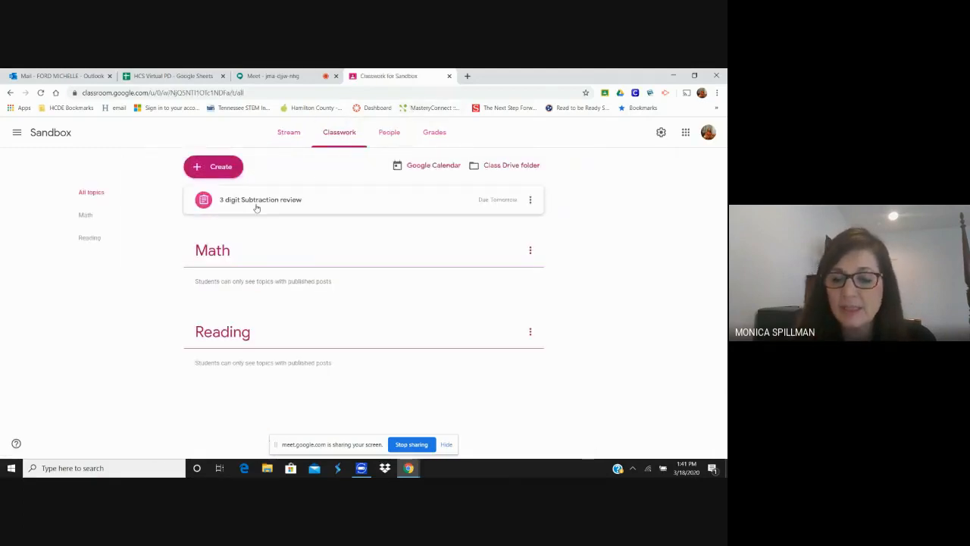
{"action": "left_click", "coordinate": [222, 172]}
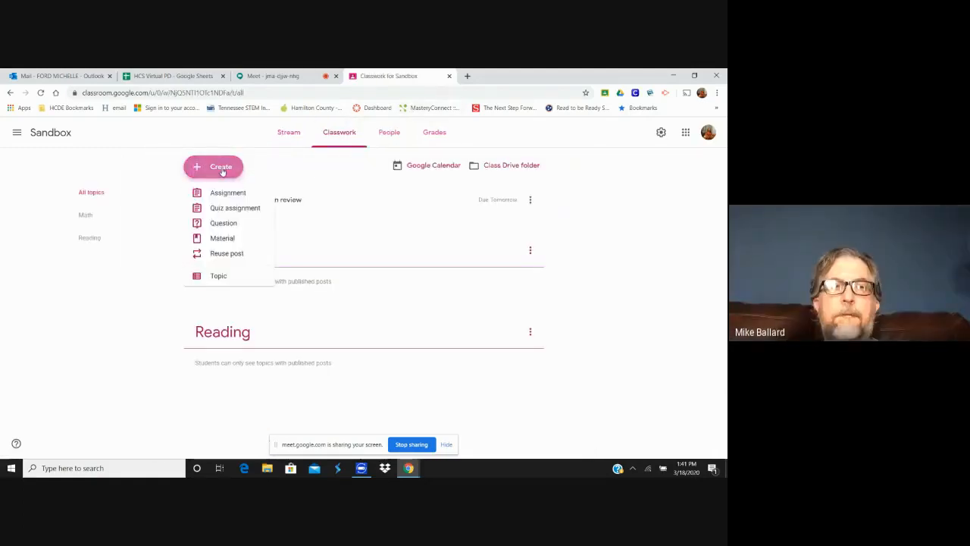
{"action": "left_click", "coordinate": [222, 172]}
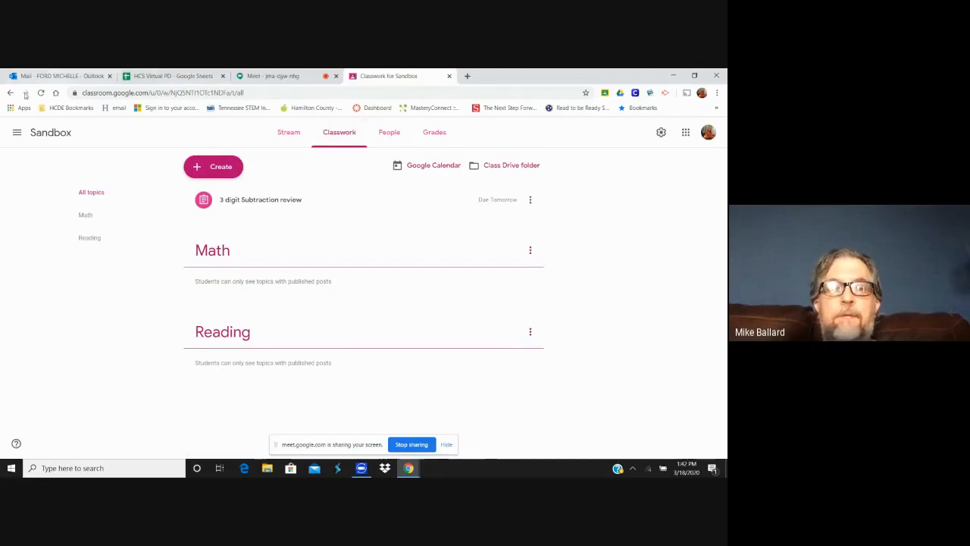
Browse the Forest Friends 2019-2020 stream and view the student work for The Relatives Came Readers Response Questions
{"action": "left_click", "coordinate": [15, 133]}
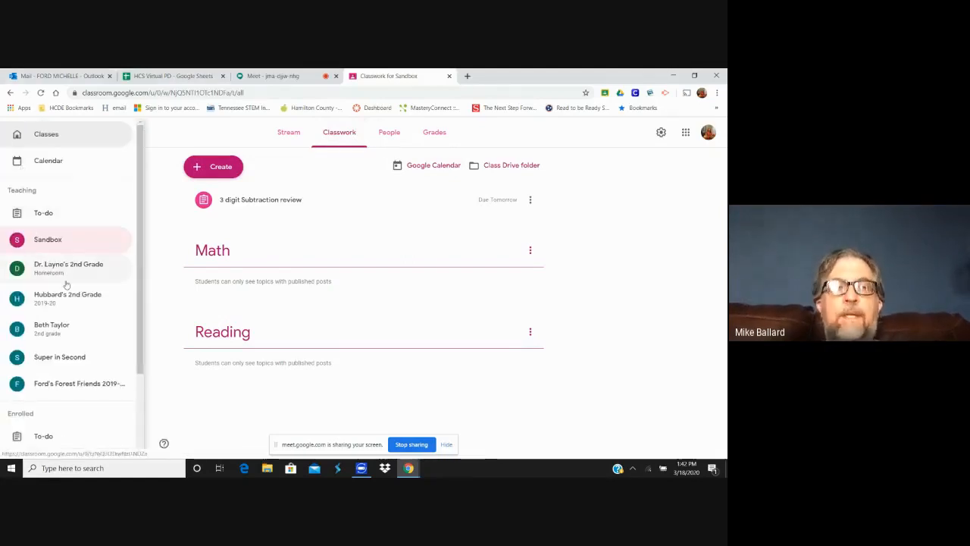
{"action": "left_click", "coordinate": [57, 385]}
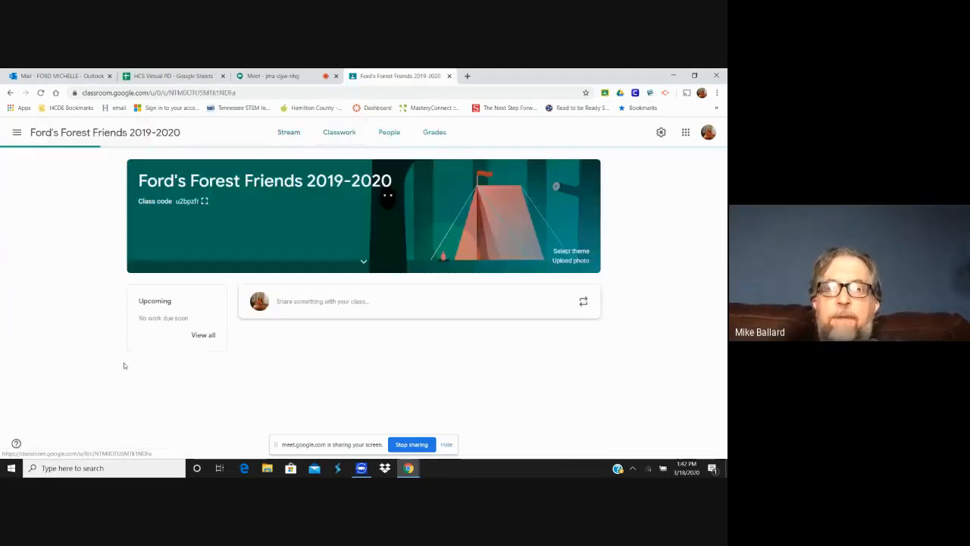
{"action": "scroll", "coordinate": [393, 295], "scroll_direction": "down", "scroll_amount": 15}
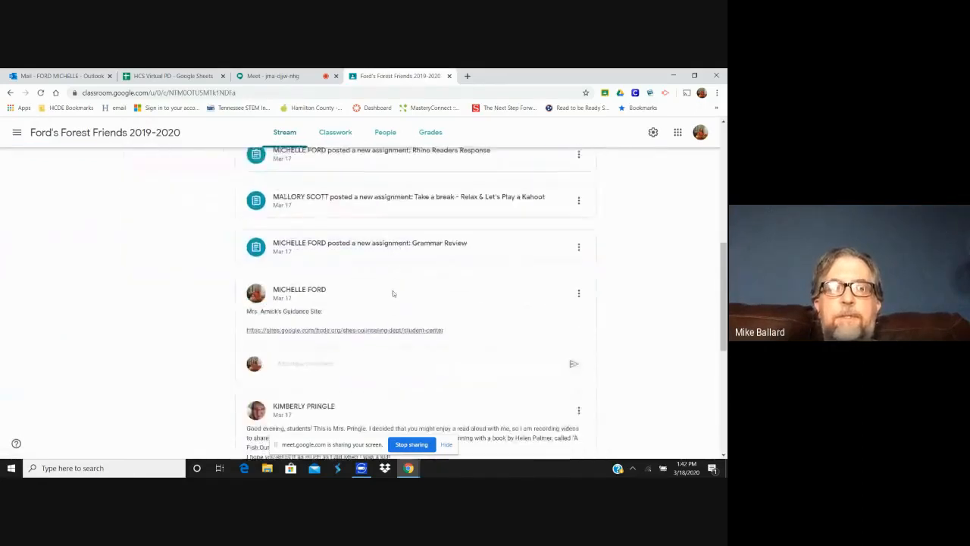
{"action": "scroll", "coordinate": [393, 291], "scroll_direction": "down", "scroll_amount": 3}
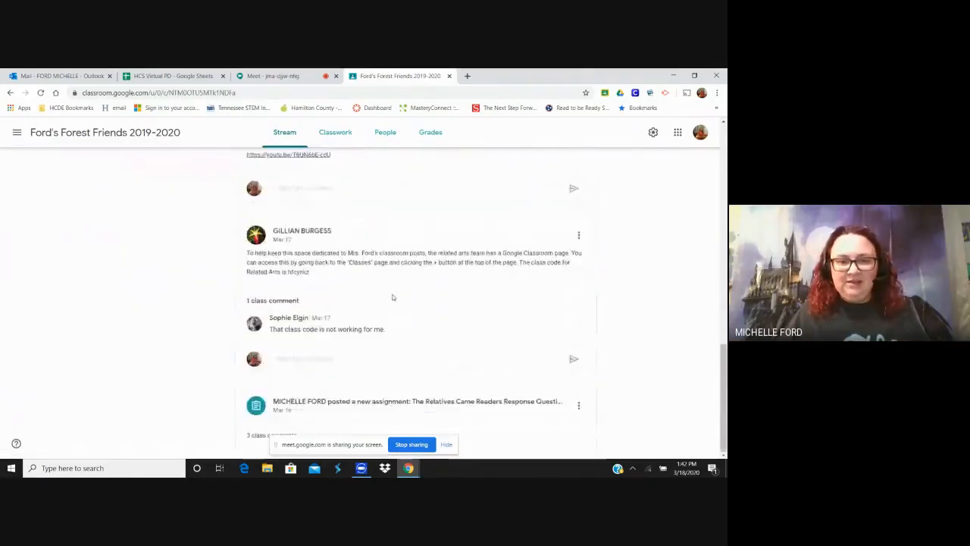
{"action": "left_click", "coordinate": [392, 406]}
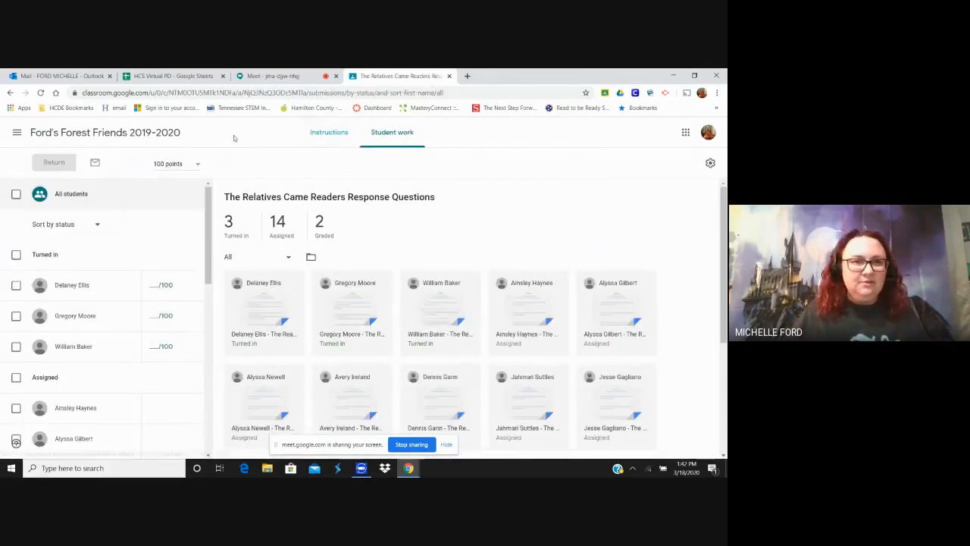
{"action": "left_click", "coordinate": [64, 136]}
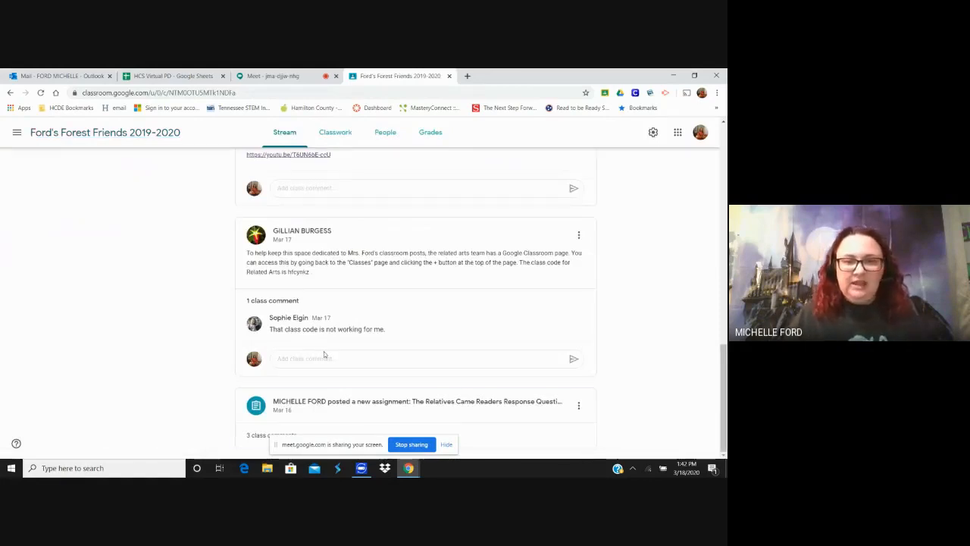
{"action": "scroll", "coordinate": [326, 326], "scroll_direction": "up", "scroll_amount": 2}
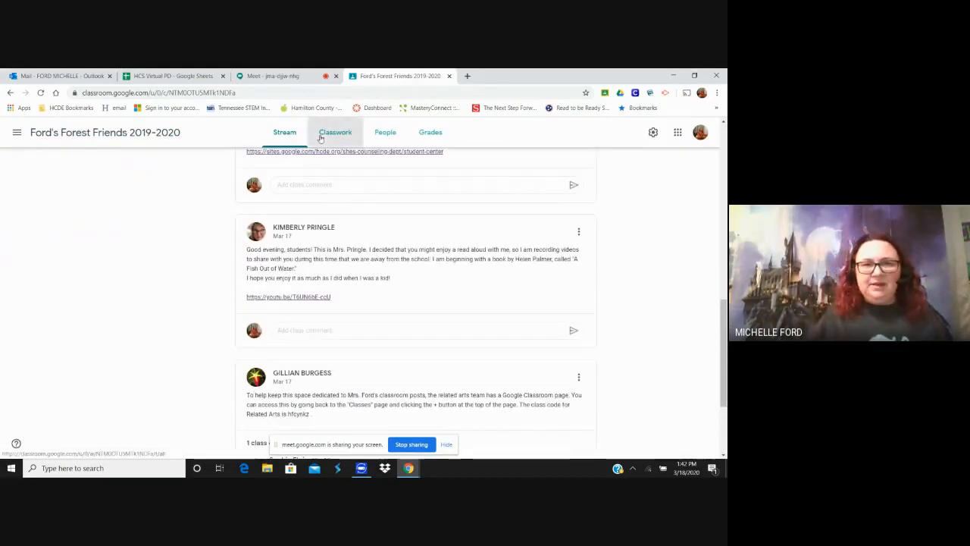
Expand The Relatives Came Readers Response assignment in the classwork and preview its attached read-aloud video
{"action": "left_click", "coordinate": [321, 135]}
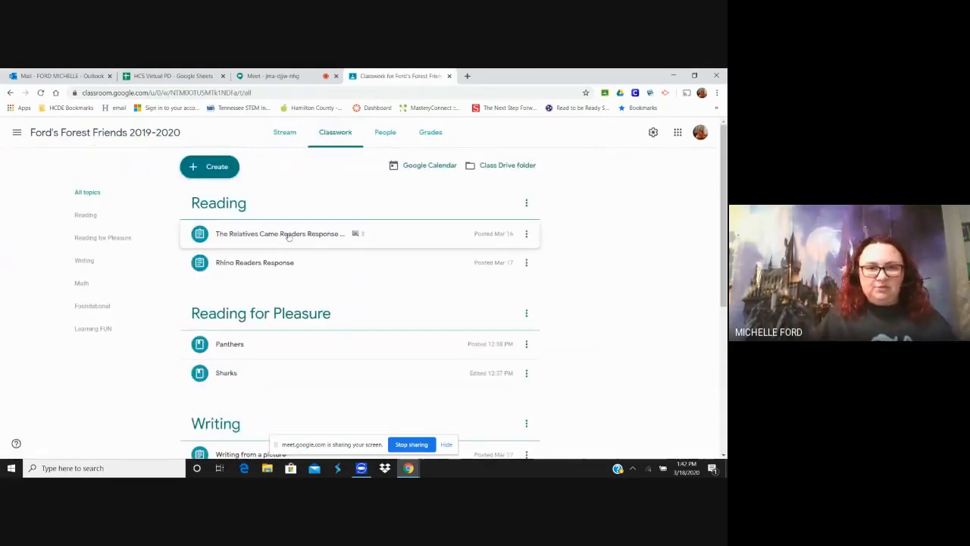
{"action": "left_click", "coordinate": [289, 236]}
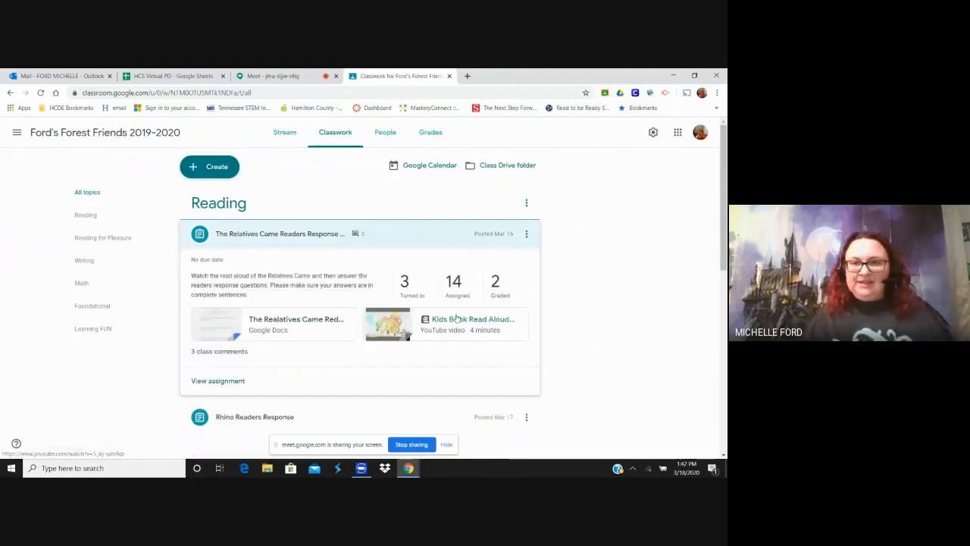
{"action": "left_click", "coordinate": [463, 321]}
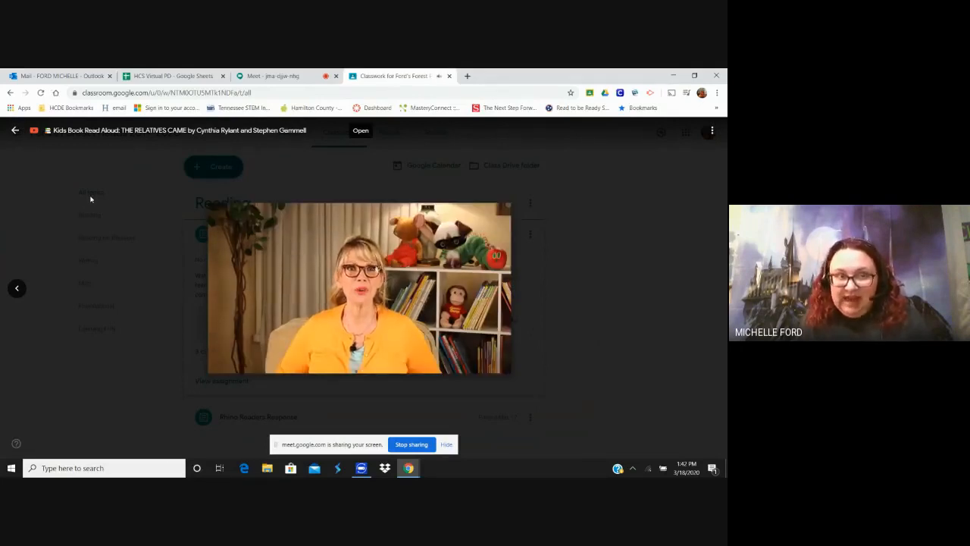
{"action": "left_click", "coordinate": [16, 130]}
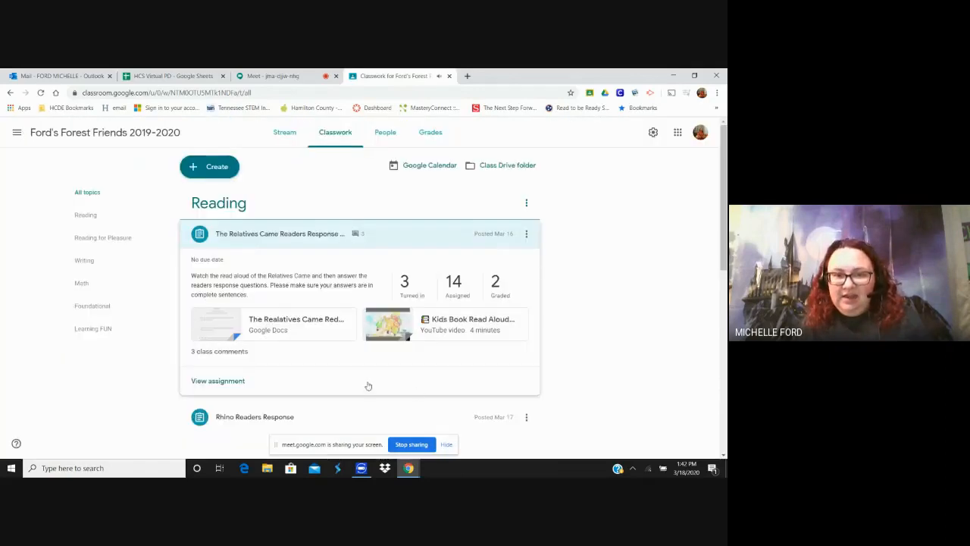
Open the assignment's attached Google Docs file and read through the readers response questions
{"action": "left_click", "coordinate": [292, 322]}
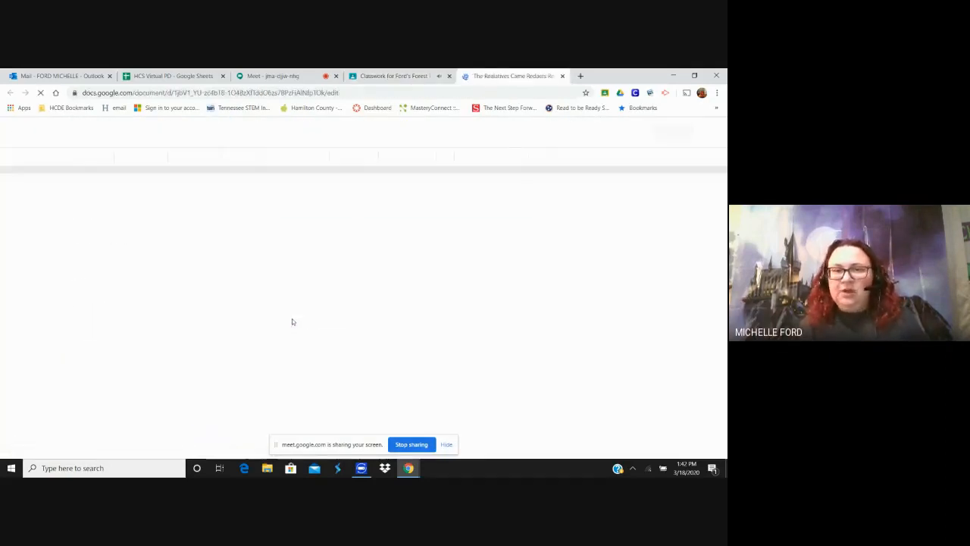
{"action": "scroll", "coordinate": [485, 273], "scroll_direction": "down", "scroll_amount": 1}
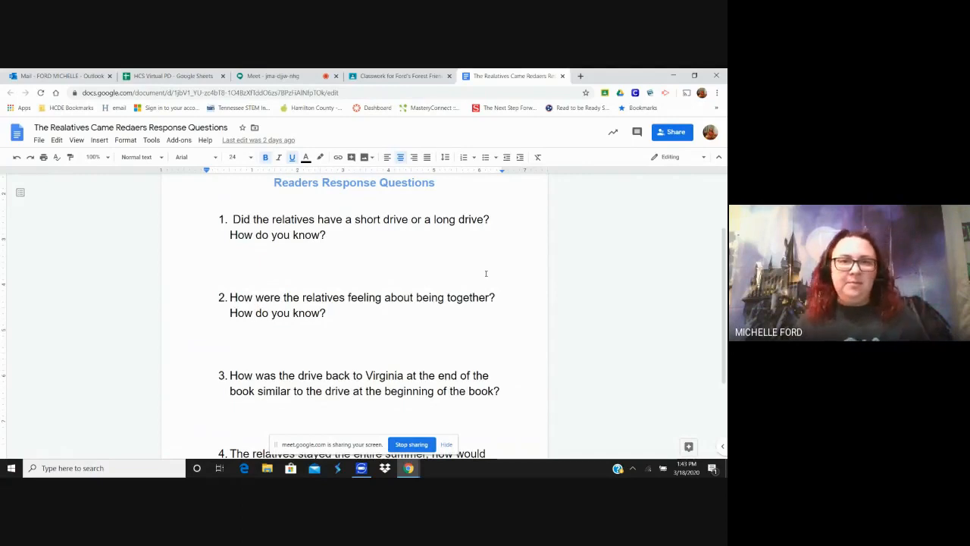
{"action": "left_click", "coordinate": [538, 247]}
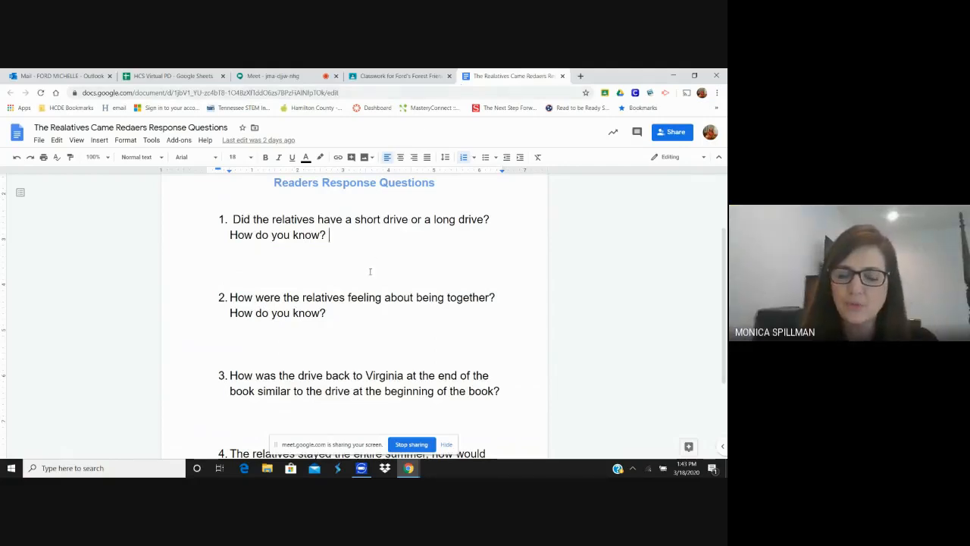
{"action": "scroll", "coordinate": [387, 272], "scroll_direction": "down", "scroll_amount": 3}
{"action": "scroll", "coordinate": [442, 269], "scroll_direction": "up", "scroll_amount": 3}
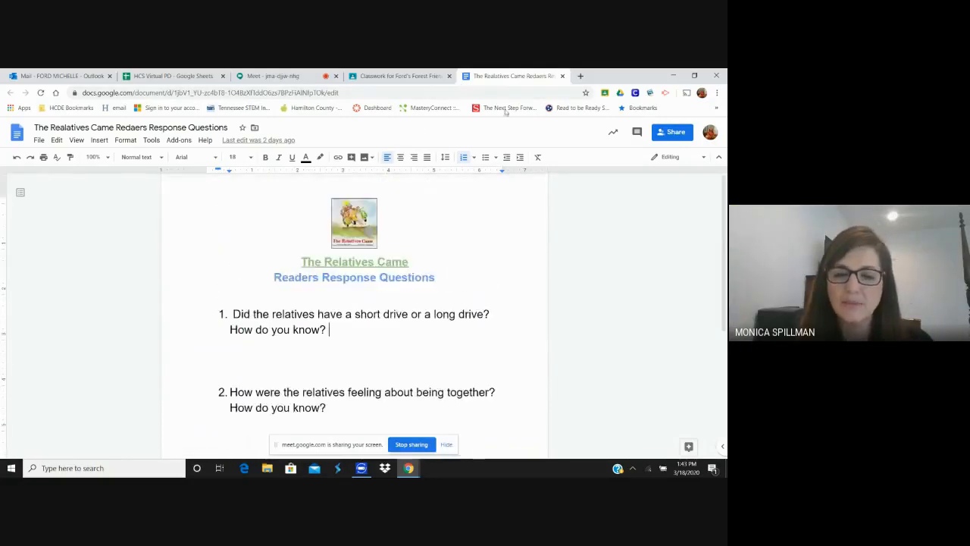
Go back to the Forest Friends class and view its classwork and its list of teachers and students
{"action": "left_click", "coordinate": [382, 77]}
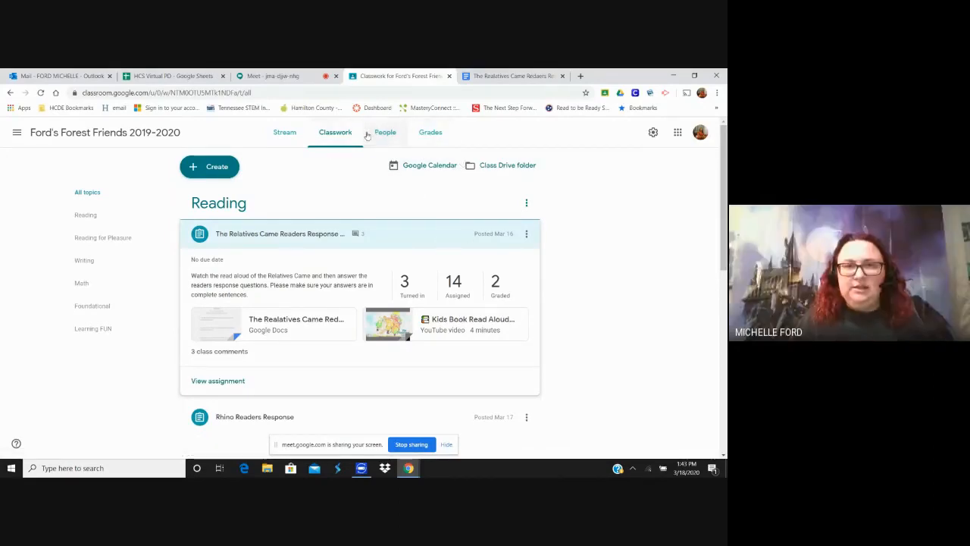
{"action": "left_click", "coordinate": [396, 137]}
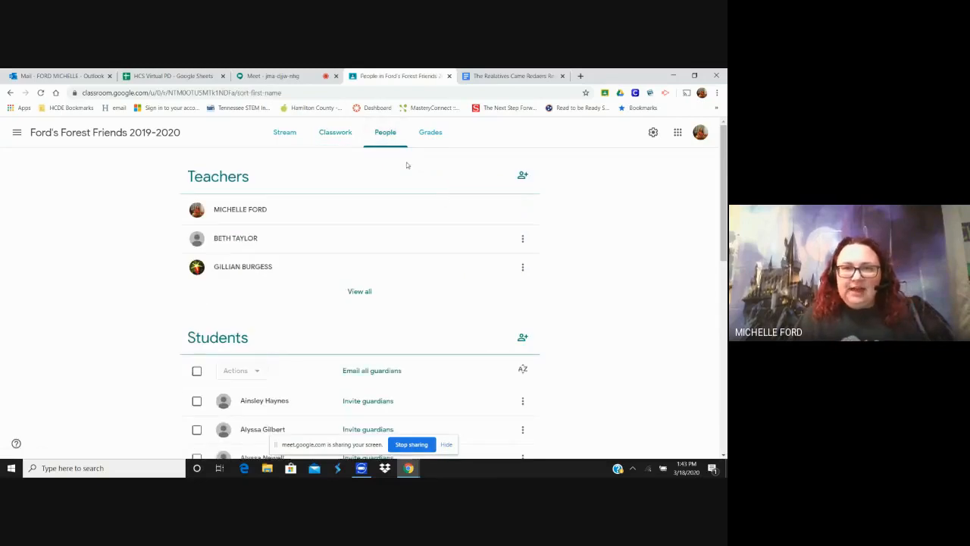
{"action": "left_click", "coordinate": [343, 135]}
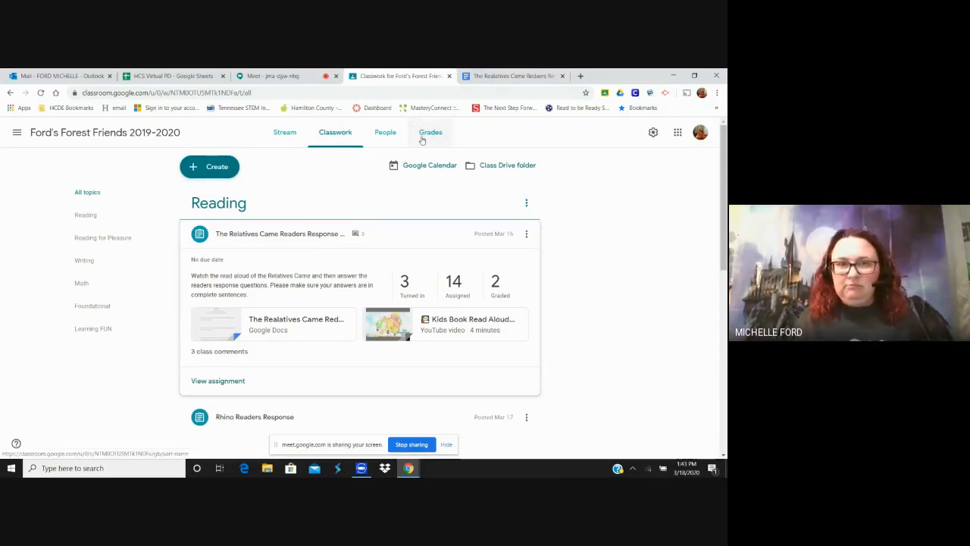
{"action": "left_click", "coordinate": [389, 134]}
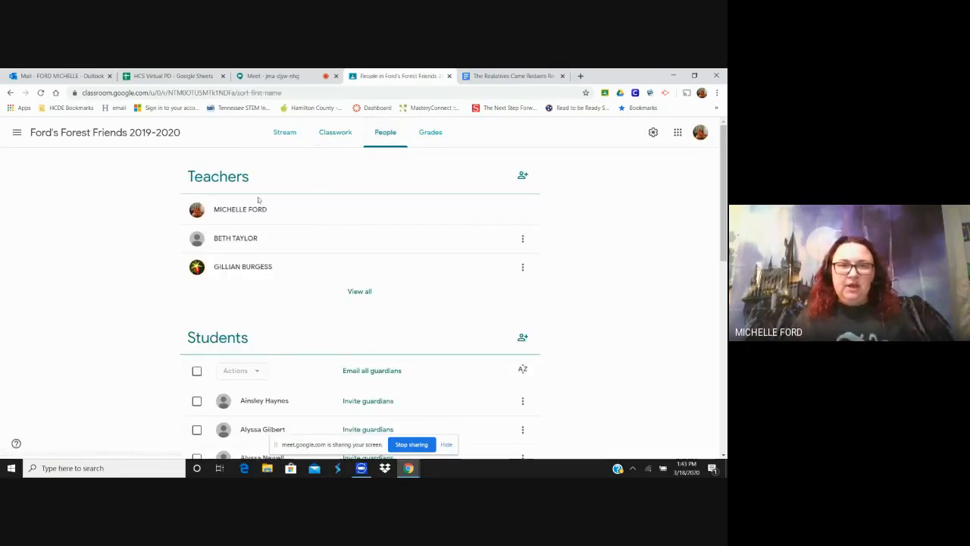
Show the form for inviting teachers, cancel it, and display the full list of the class's teachers
{"action": "left_click", "coordinate": [523, 175]}
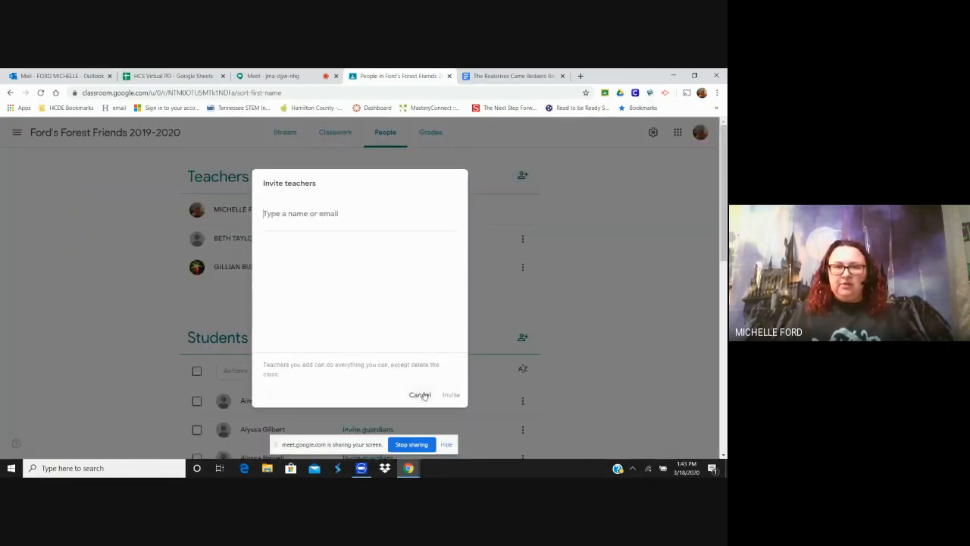
{"action": "left_click", "coordinate": [419, 395]}
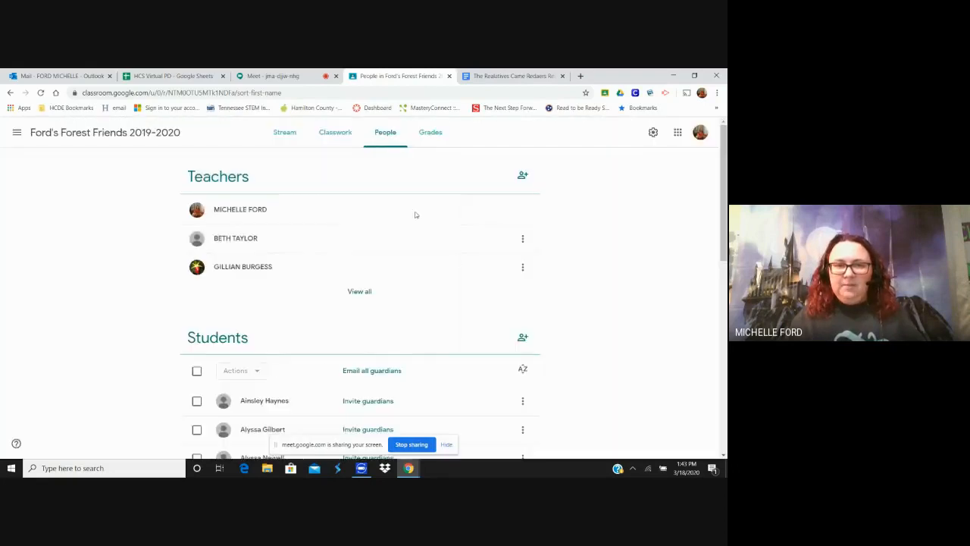
{"action": "left_click", "coordinate": [363, 290]}
{"action": "scroll", "coordinate": [409, 245], "scroll_direction": "up", "scroll_amount": 5}
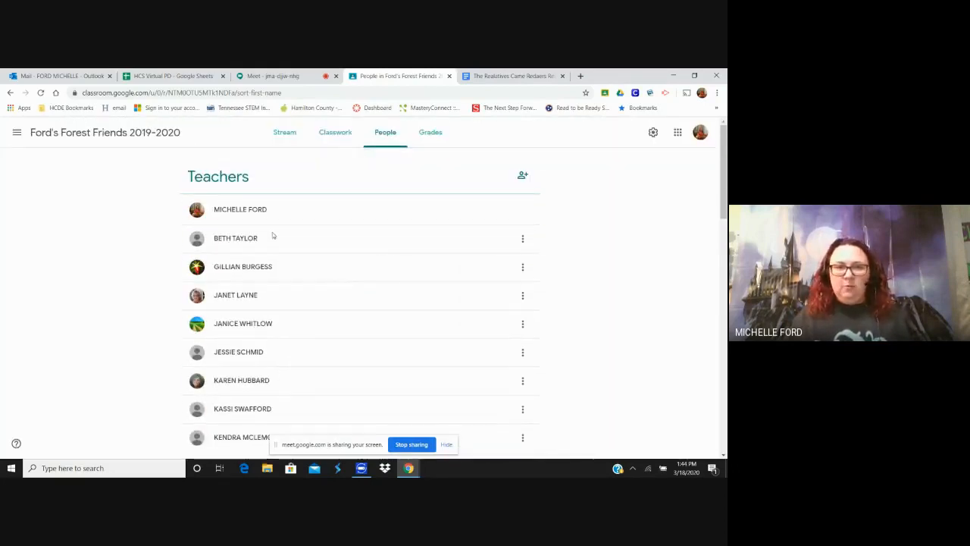
Look through the full list of active and invited teachers in the Forest Friends class, and collapse the list
{"action": "scroll", "coordinate": [262, 258], "scroll_direction": "down", "scroll_amount": 1}
{"action": "scroll", "coordinate": [259, 270], "scroll_direction": "down", "scroll_amount": 2}
{"action": "scroll", "coordinate": [301, 250], "scroll_direction": "up", "scroll_amount": 3}
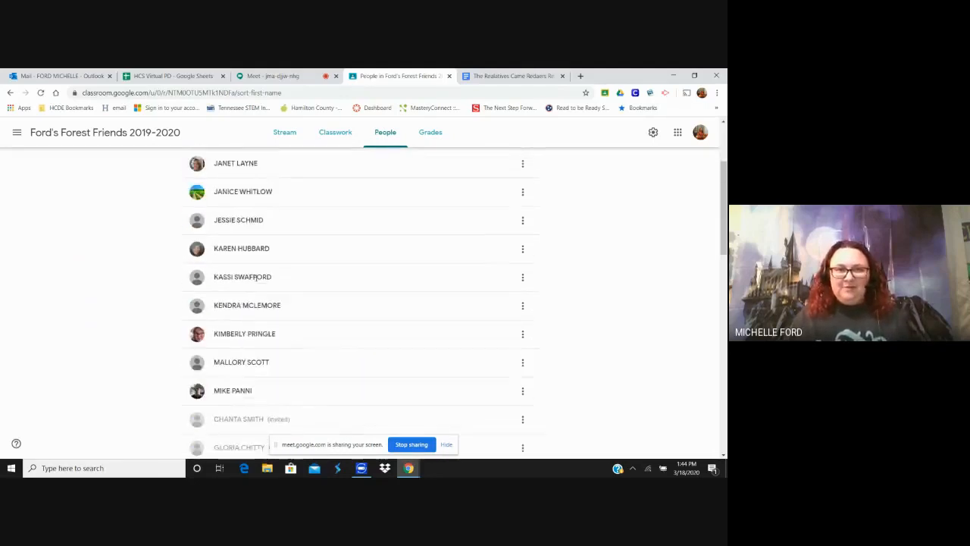
{"action": "scroll", "coordinate": [301, 263], "scroll_direction": "down", "scroll_amount": 1}
{"action": "scroll", "coordinate": [301, 263], "scroll_direction": "down", "scroll_amount": 2}
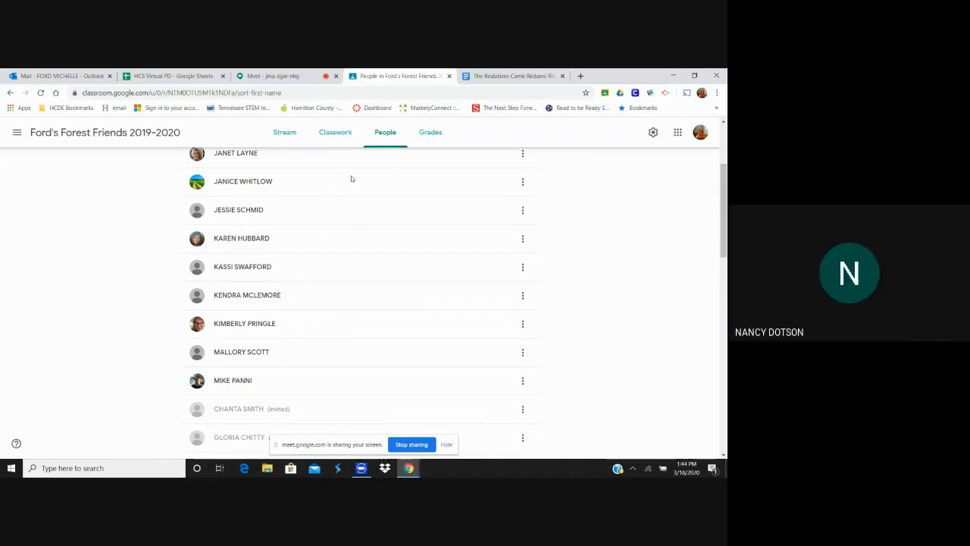
{"action": "scroll", "coordinate": [489, 189], "scroll_direction": "down", "scroll_amount": 2}
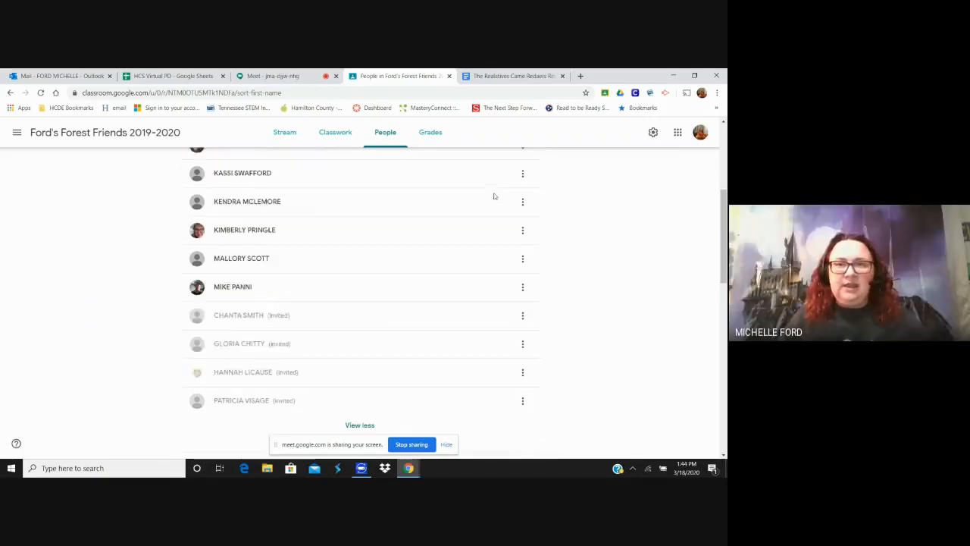
{"action": "scroll", "coordinate": [494, 197], "scroll_direction": "up", "scroll_amount": 3}
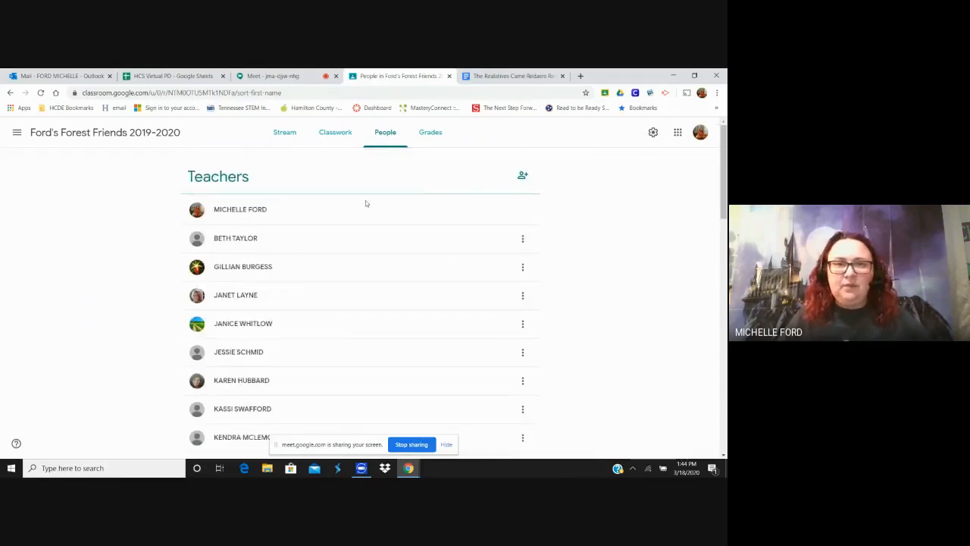
{"action": "scroll", "coordinate": [377, 229], "scroll_direction": "down", "scroll_amount": 5}
{"action": "scroll", "coordinate": [387, 245], "scroll_direction": "down", "scroll_amount": 1}
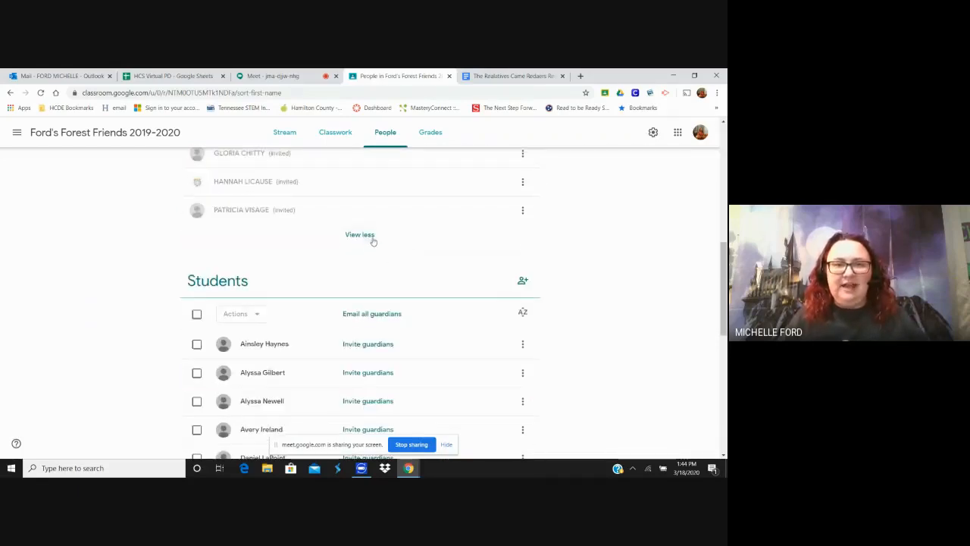
{"action": "left_click", "coordinate": [372, 238]}
Show the form for inviting students, cancel it, and close the readers response questions document
{"action": "scroll", "coordinate": [450, 232], "scroll_direction": "down", "scroll_amount": 1}
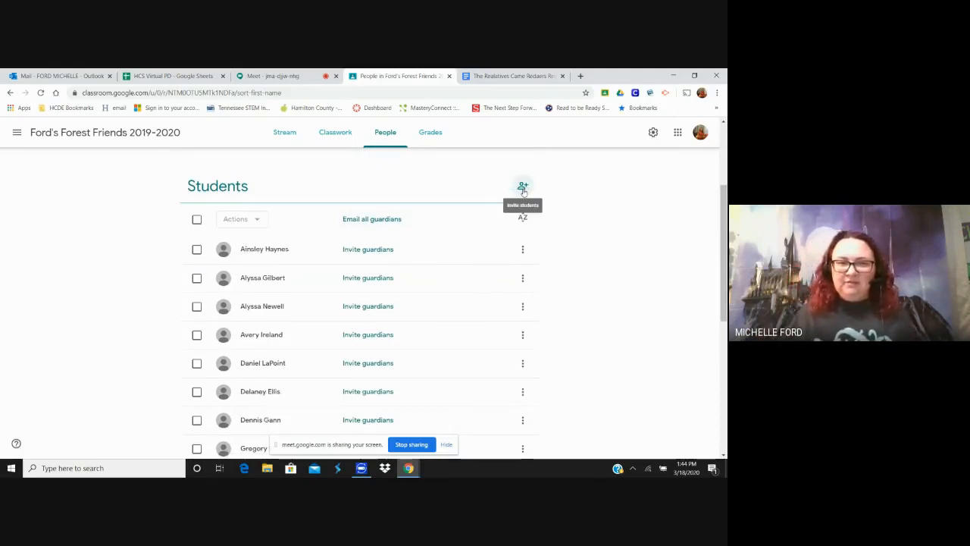
{"action": "left_click", "coordinate": [524, 188]}
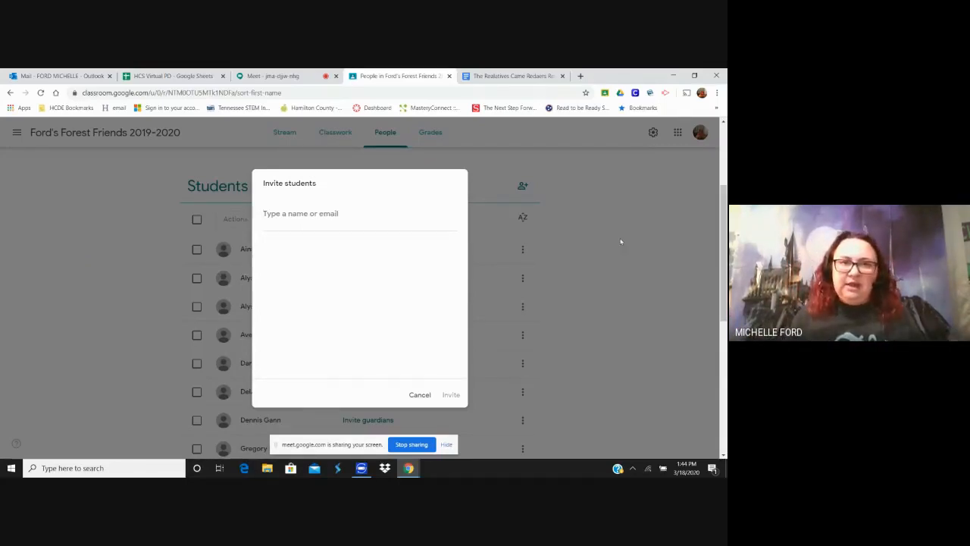
{"action": "left_click", "coordinate": [509, 76]}
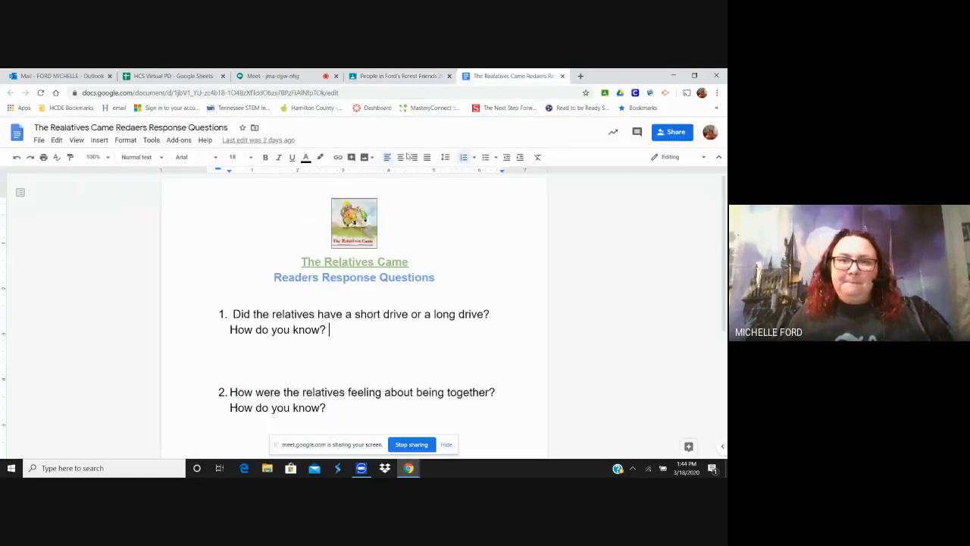
{"action": "left_click", "coordinate": [407, 77]}
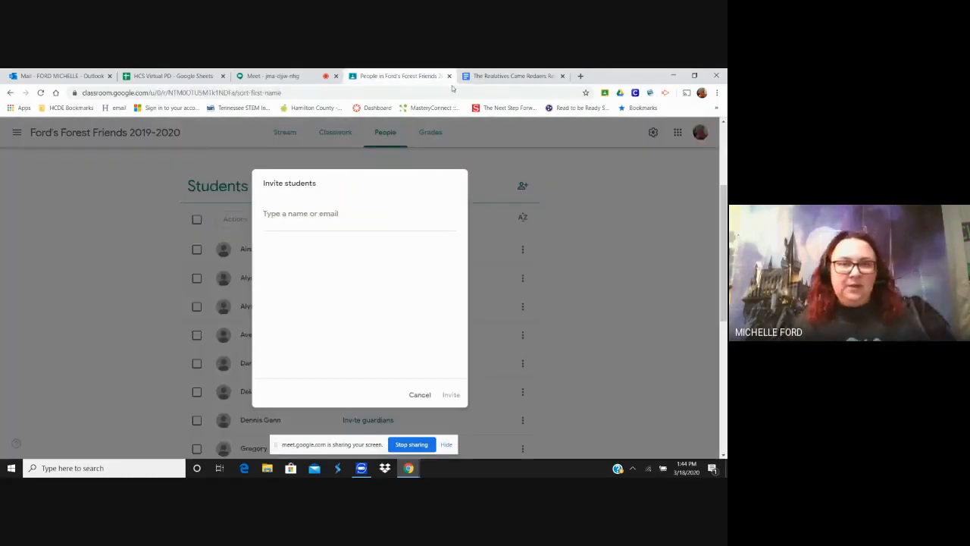
{"action": "left_click", "coordinate": [419, 395]}
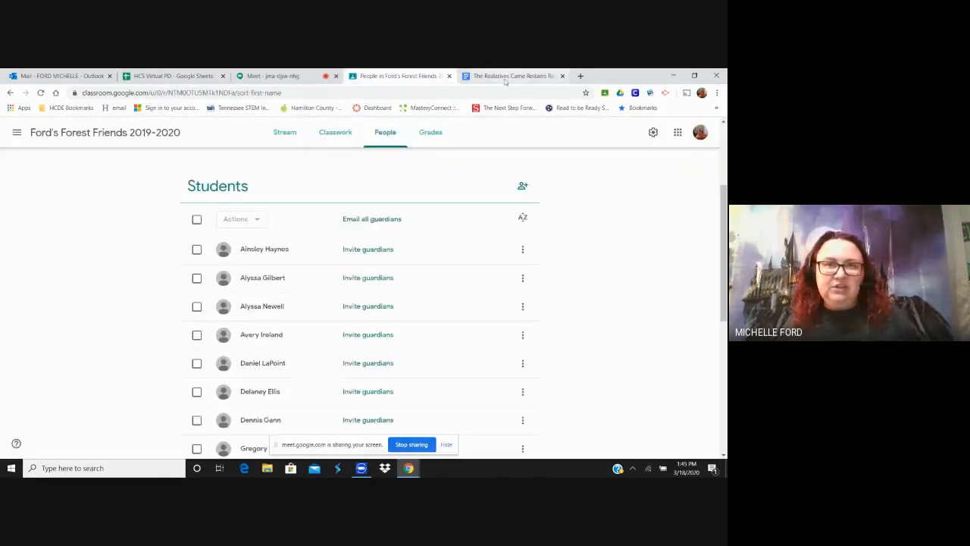
{"action": "left_click", "coordinate": [506, 75]}
{"action": "left_click", "coordinate": [562, 76]}
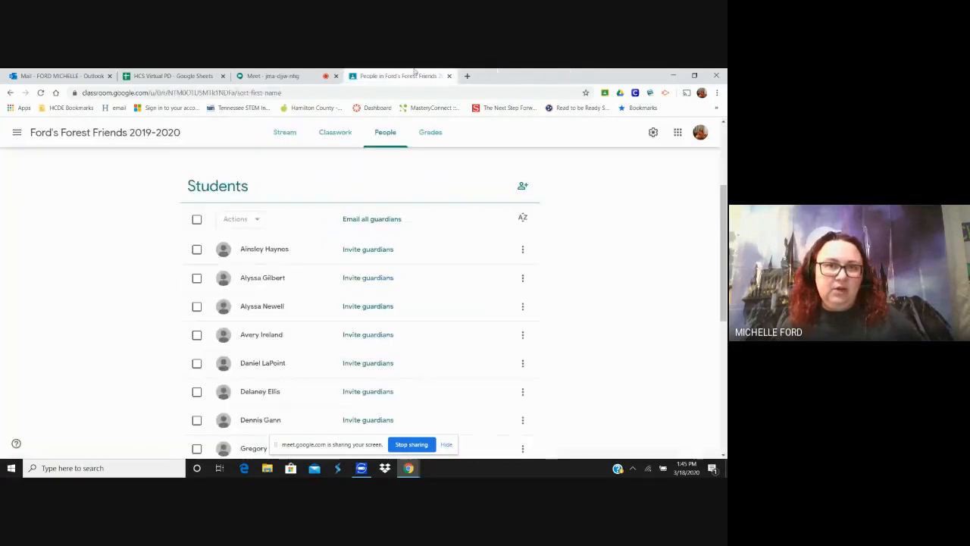
Open the Sandbox class, display its class code enlarged, and close the enlarged view
{"action": "scroll", "coordinate": [72, 156], "scroll_direction": "up", "scroll_amount": 2}
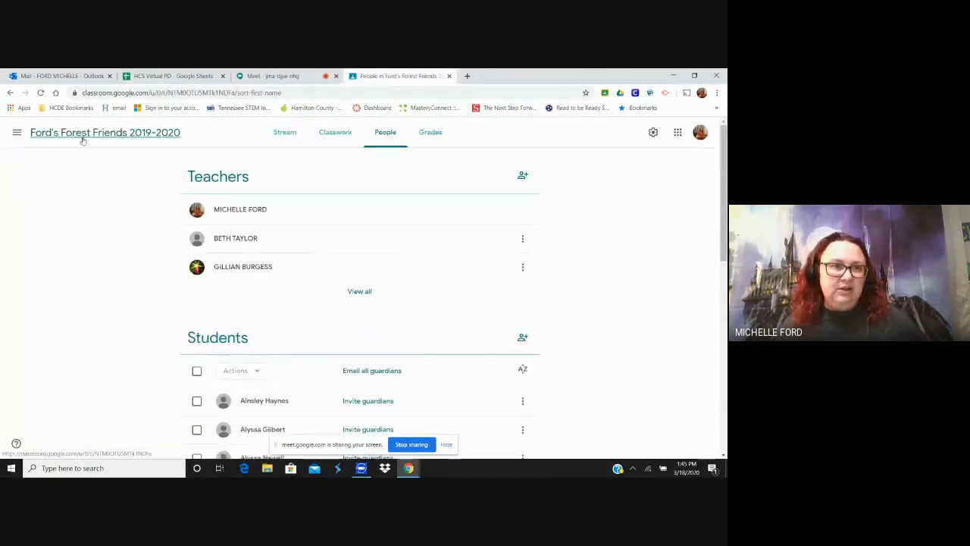
{"action": "left_click", "coordinate": [84, 138]}
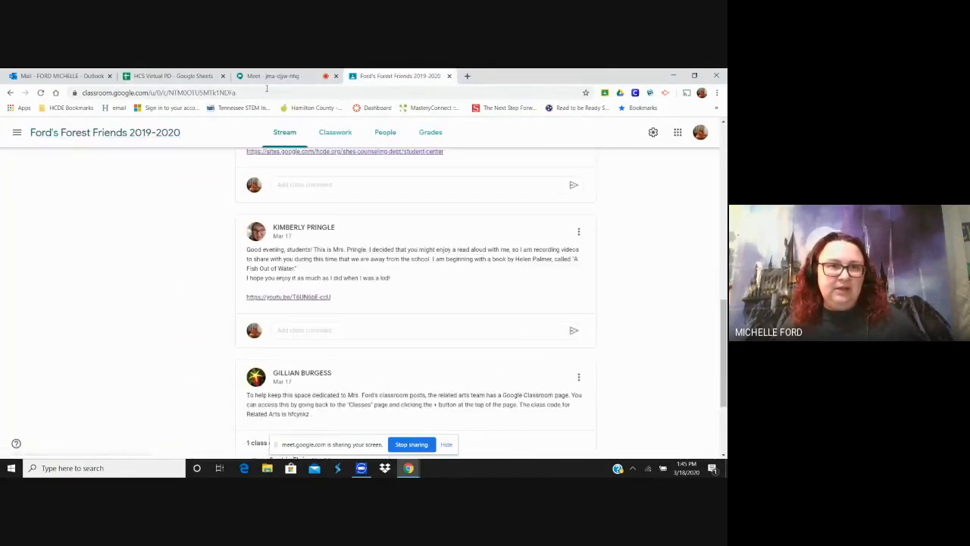
{"action": "left_click", "coordinate": [17, 133]}
{"action": "left_click", "coordinate": [46, 240]}
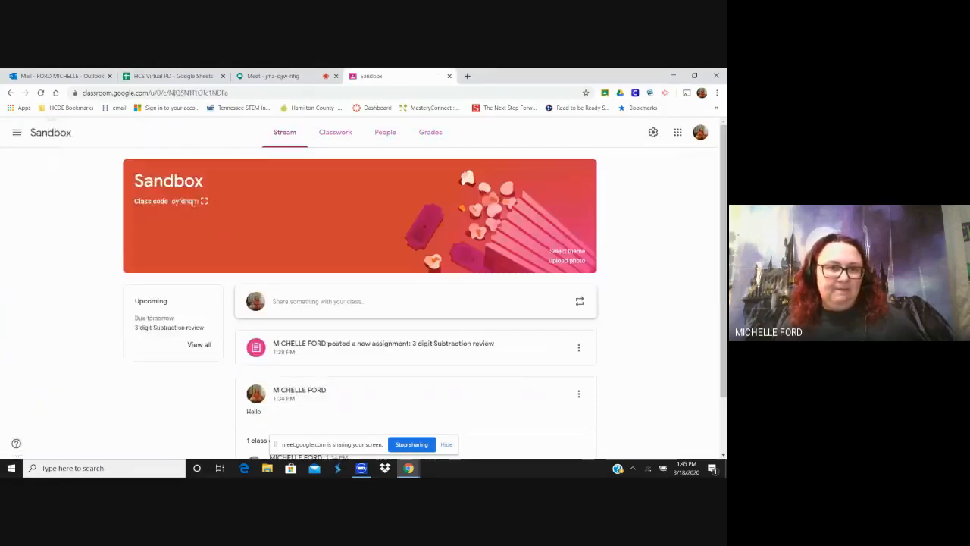
{"action": "left_click", "coordinate": [204, 201]}
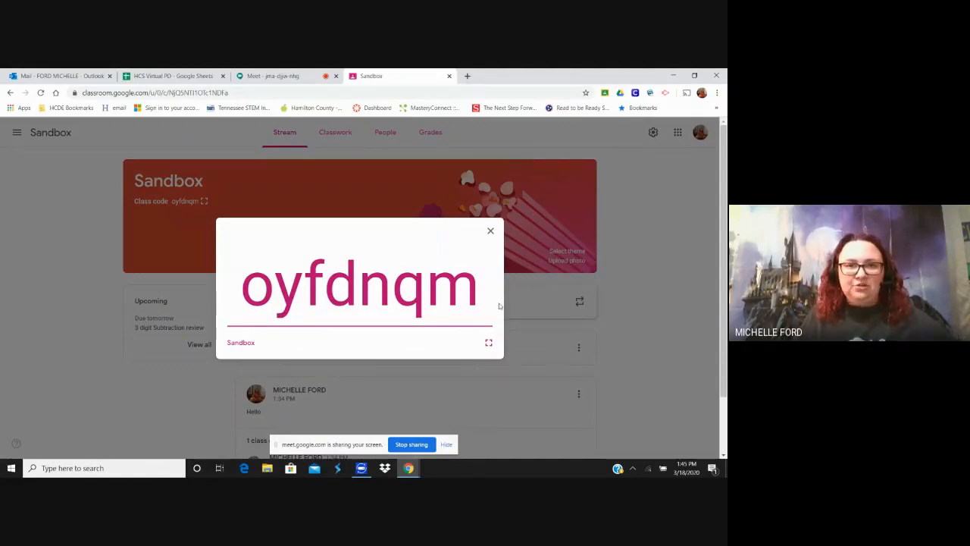
{"action": "left_click", "coordinate": [17, 133]}
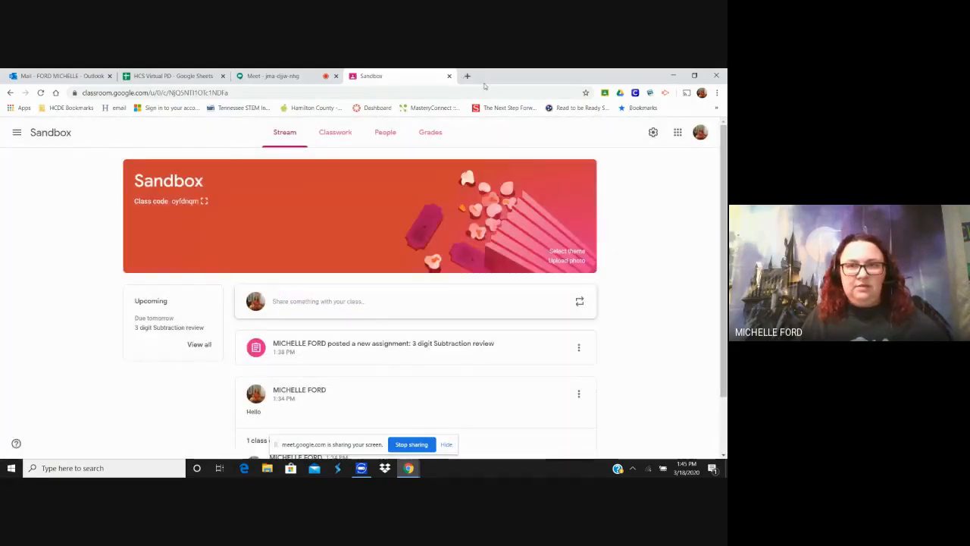
Open the Google Classroom class overview in a new tab, show the form for joining a class by code, and cancel it
{"action": "left_click", "coordinate": [467, 76]}
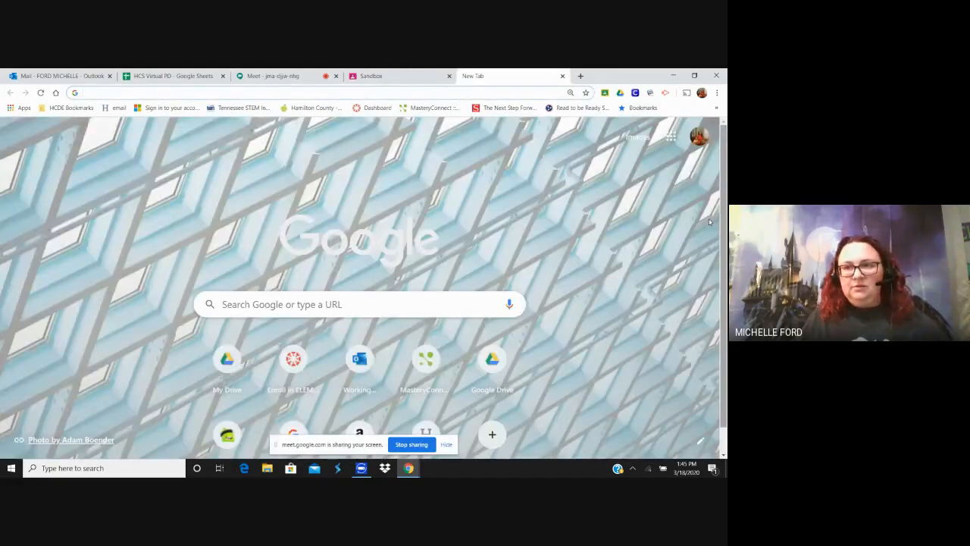
{"action": "left_click", "coordinate": [671, 137]}
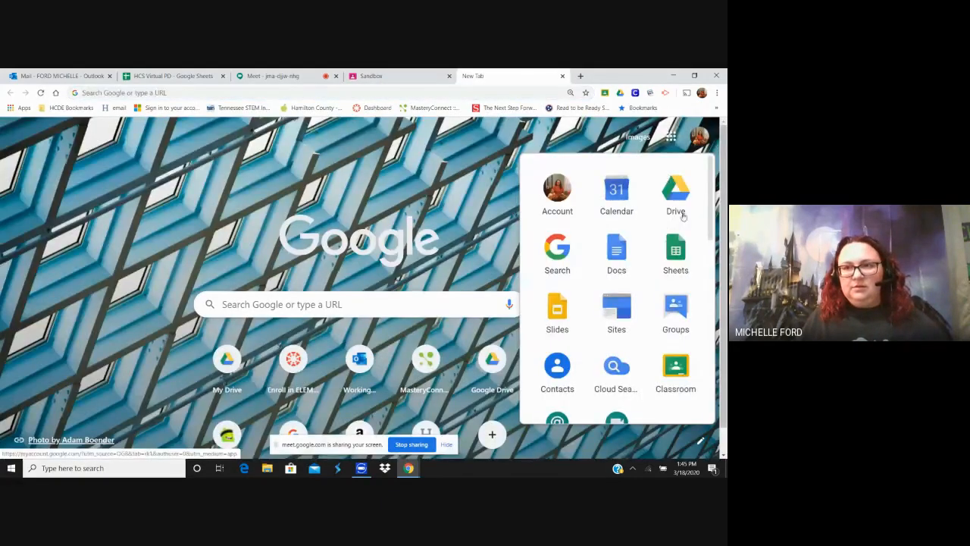
{"action": "left_click", "coordinate": [674, 370]}
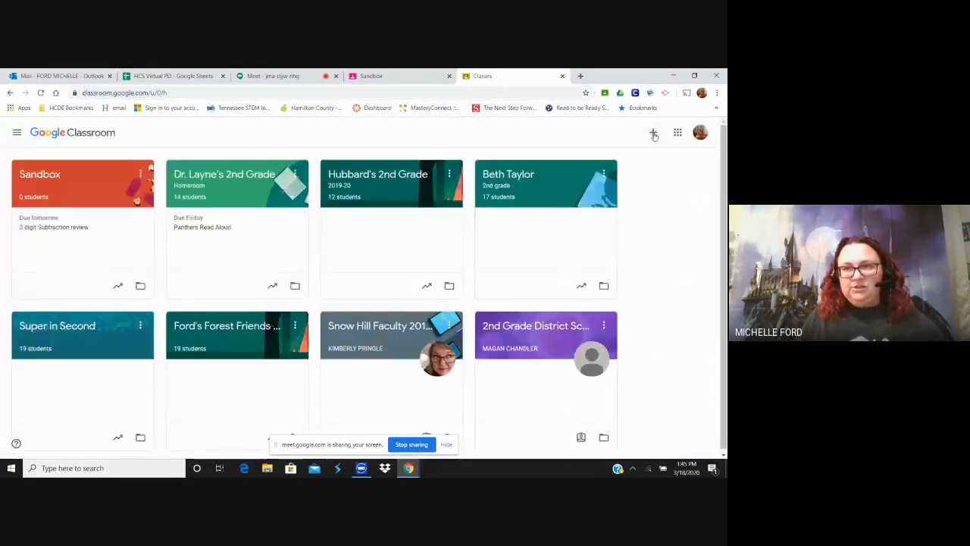
{"action": "left_click", "coordinate": [654, 133]}
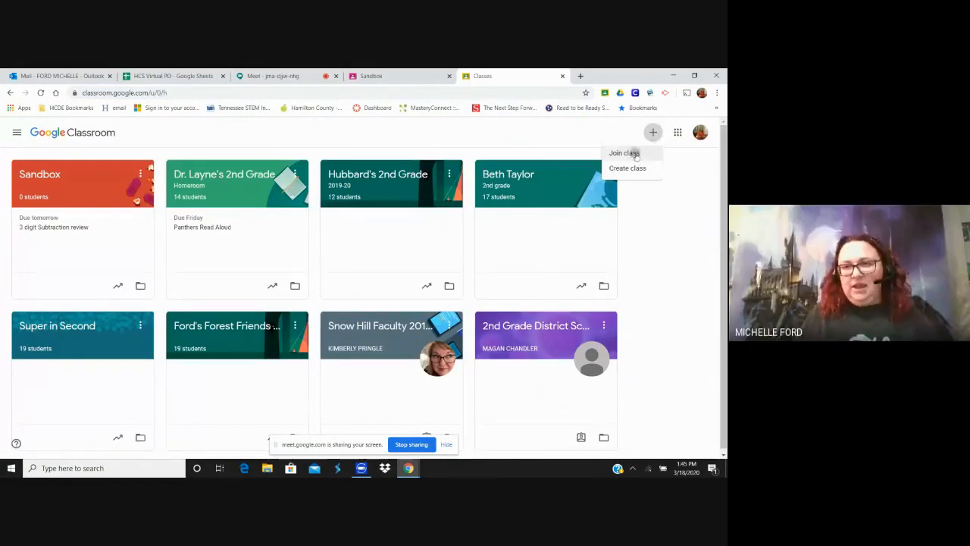
{"action": "left_click", "coordinate": [635, 154]}
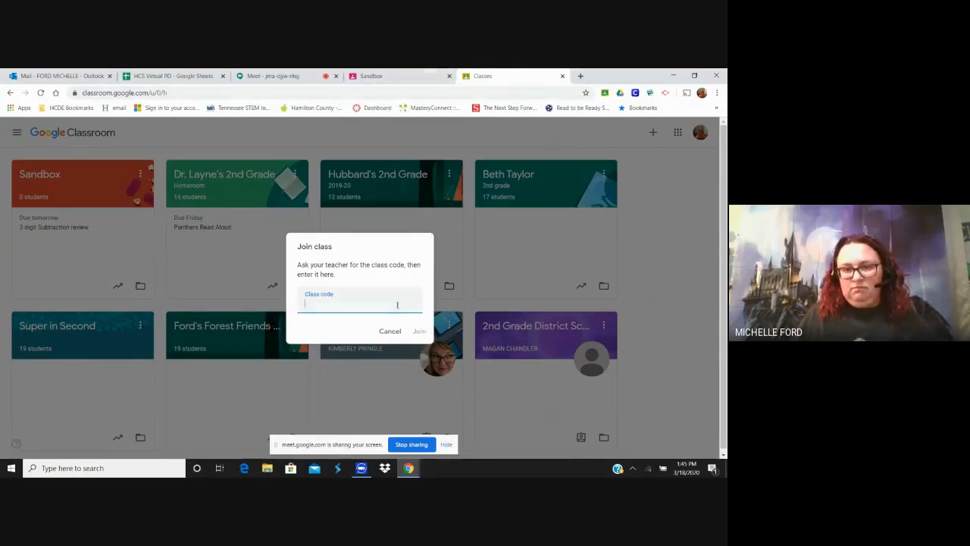
{"action": "left_click", "coordinate": [391, 332]}
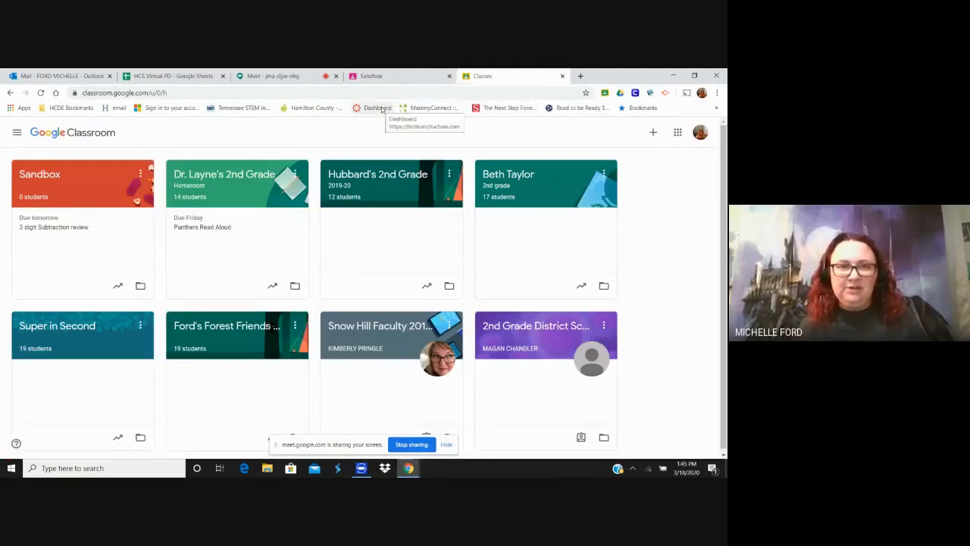
Close the extra Google Classroom overview page and stop sharing the screen in the meeting
{"action": "left_click", "coordinate": [426, 78]}
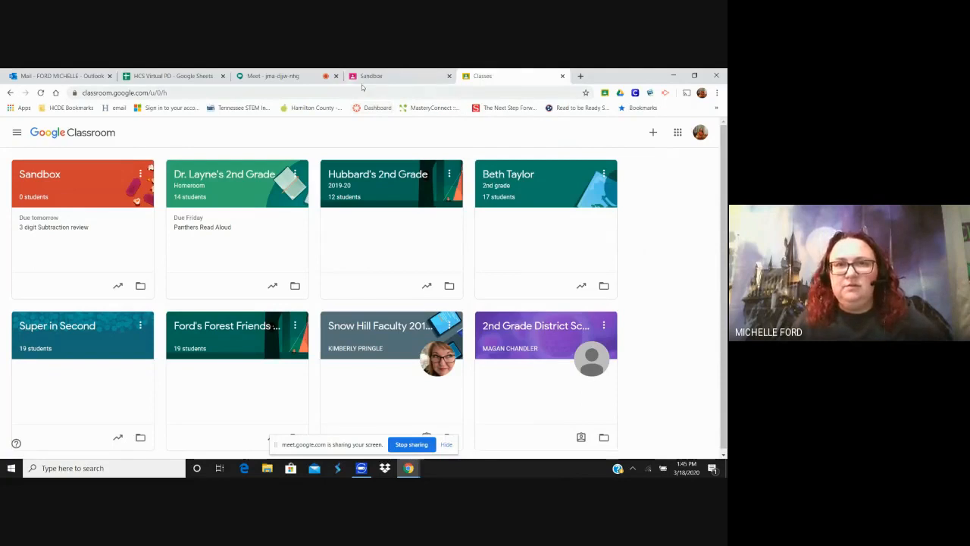
{"action": "left_click", "coordinate": [485, 78]}
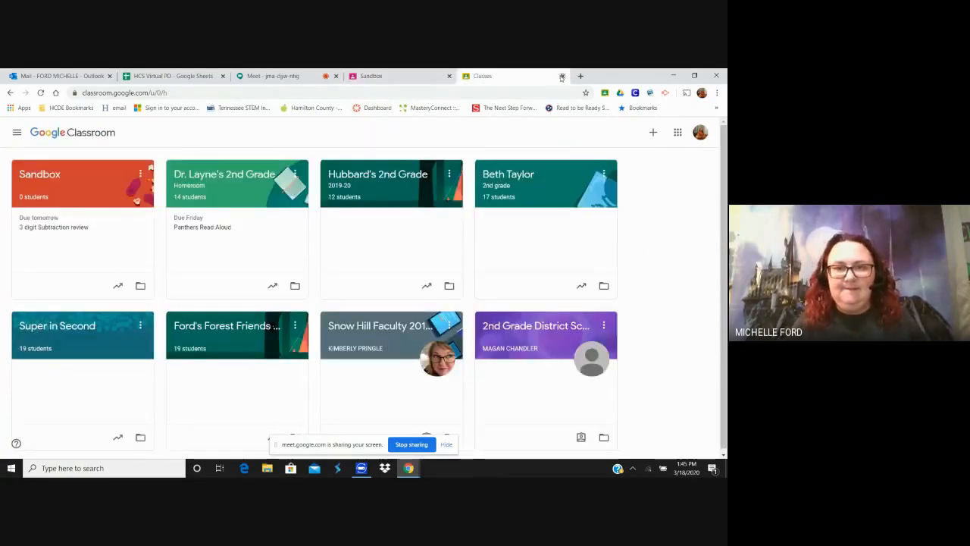
{"action": "left_click", "coordinate": [561, 76]}
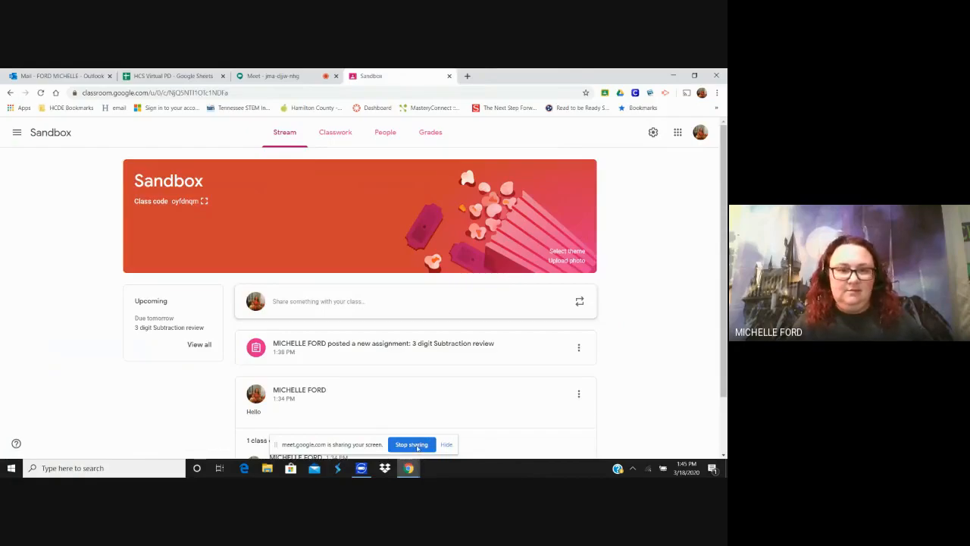
{"action": "left_click", "coordinate": [416, 445]}
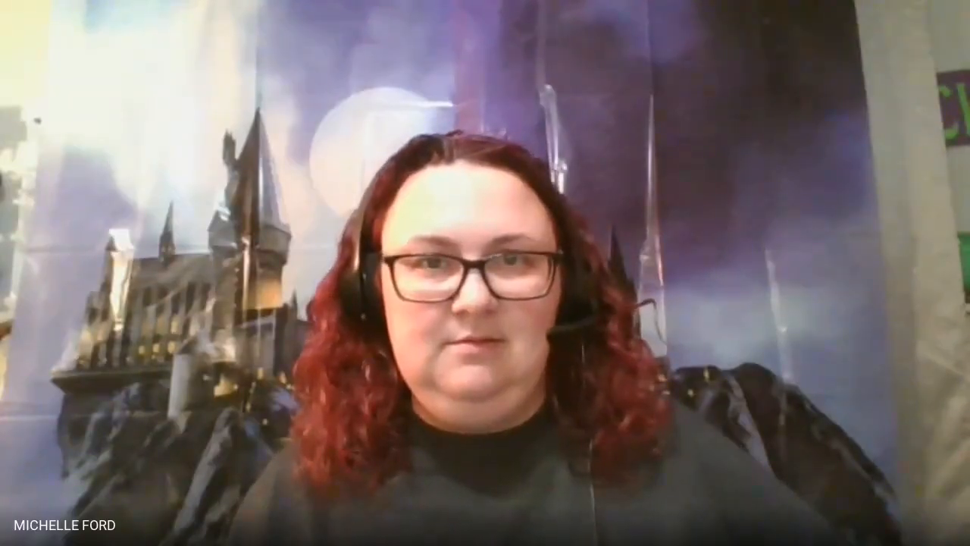
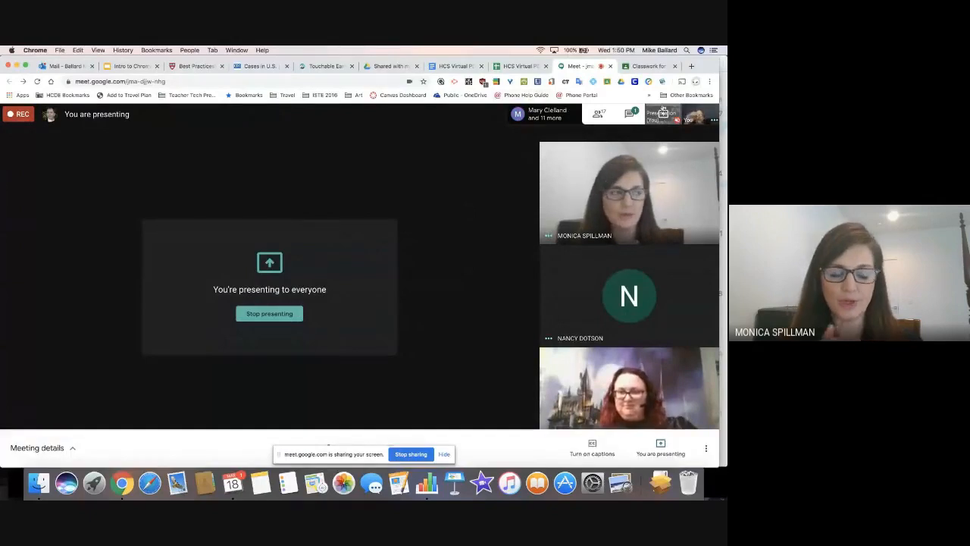
Show the classwork of the 4th grade class, and display and close the Chrome profile list from the Google Meet page
{"action": "left_click", "coordinate": [641, 67]}
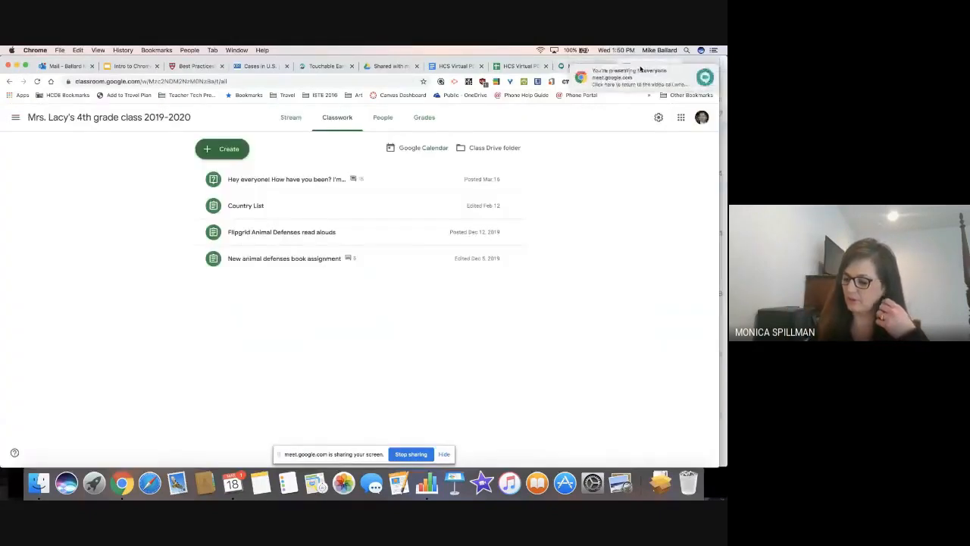
{"action": "left_click", "coordinate": [698, 73]}
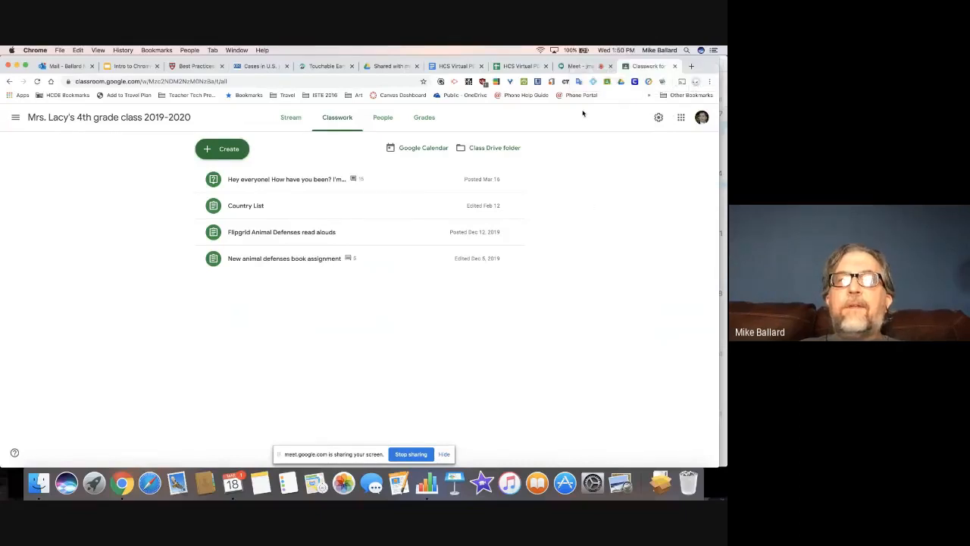
{"action": "left_click", "coordinate": [576, 66]}
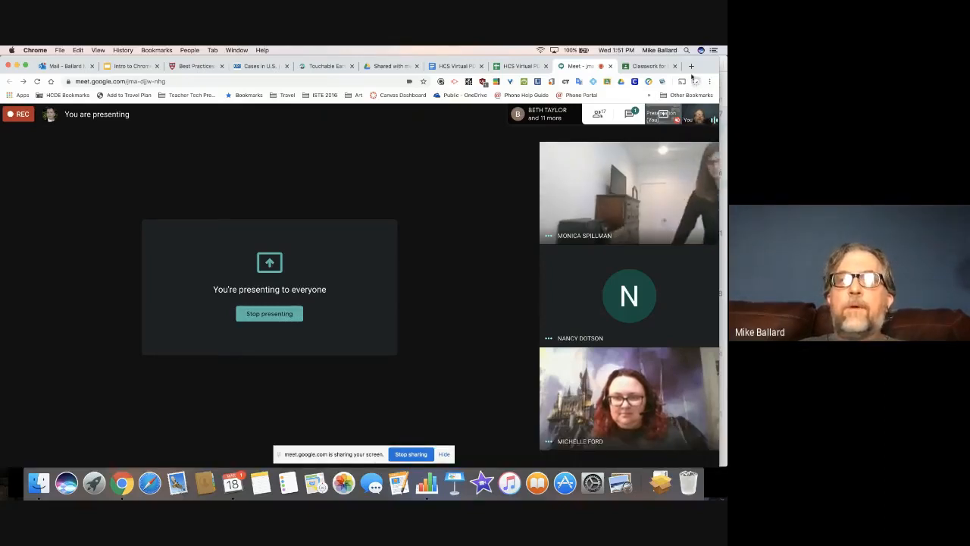
{"action": "left_click", "coordinate": [695, 82]}
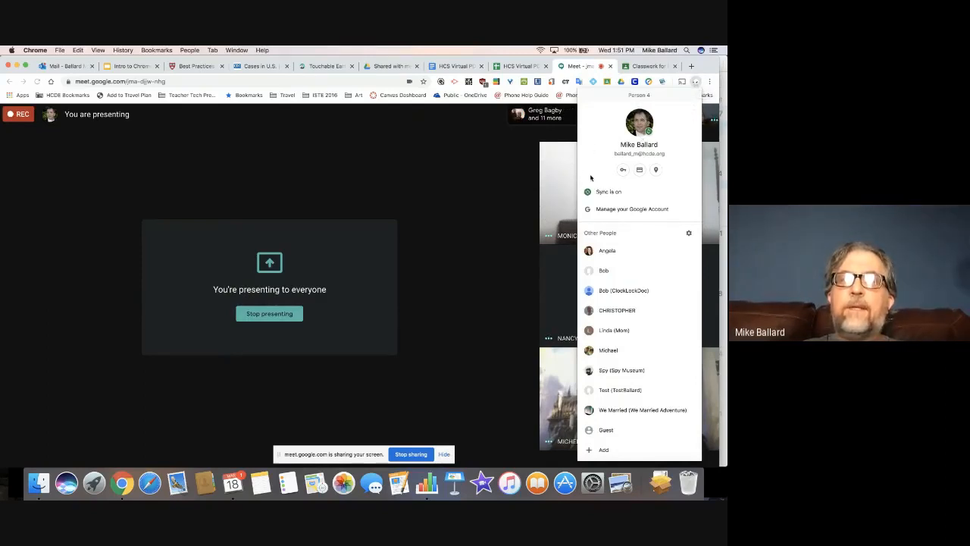
{"action": "left_click", "coordinate": [455, 130]}
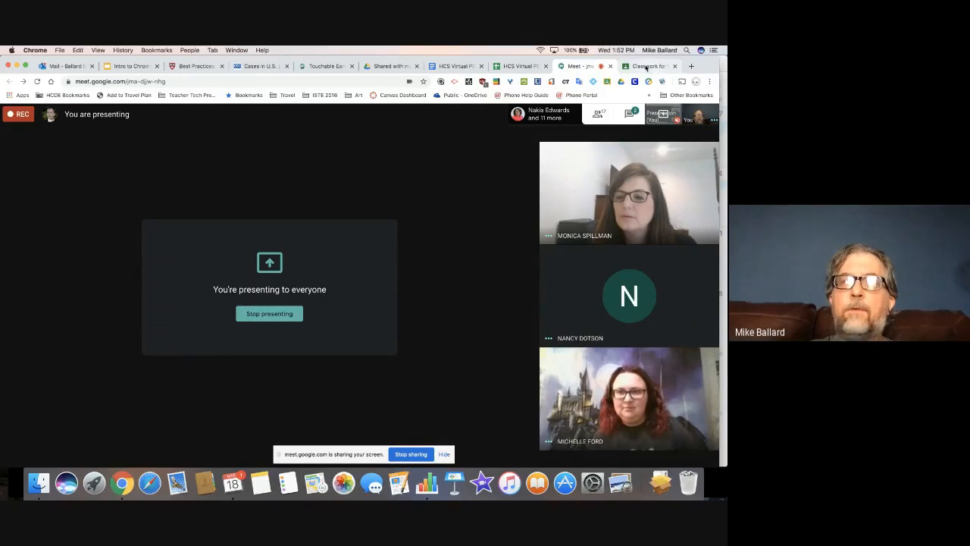
Switch from the video meeting back to the 4th grade class's classwork page
{"action": "left_click", "coordinate": [647, 68]}
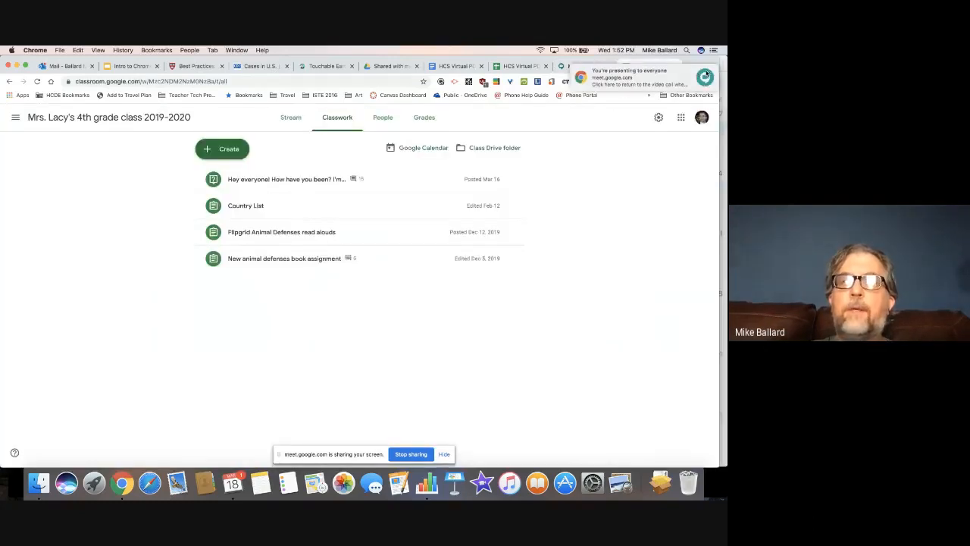
{"action": "left_click", "coordinate": [645, 78]}
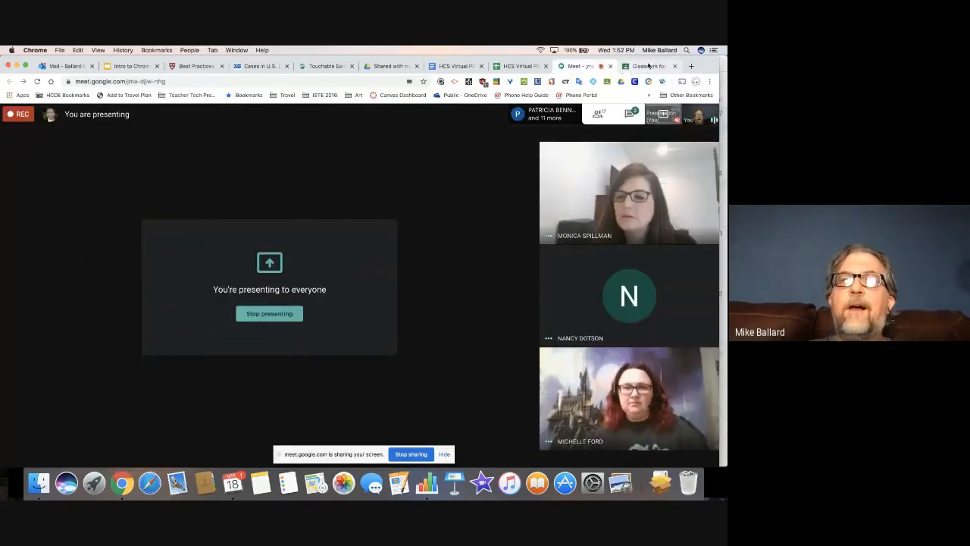
{"action": "left_click", "coordinate": [648, 67]}
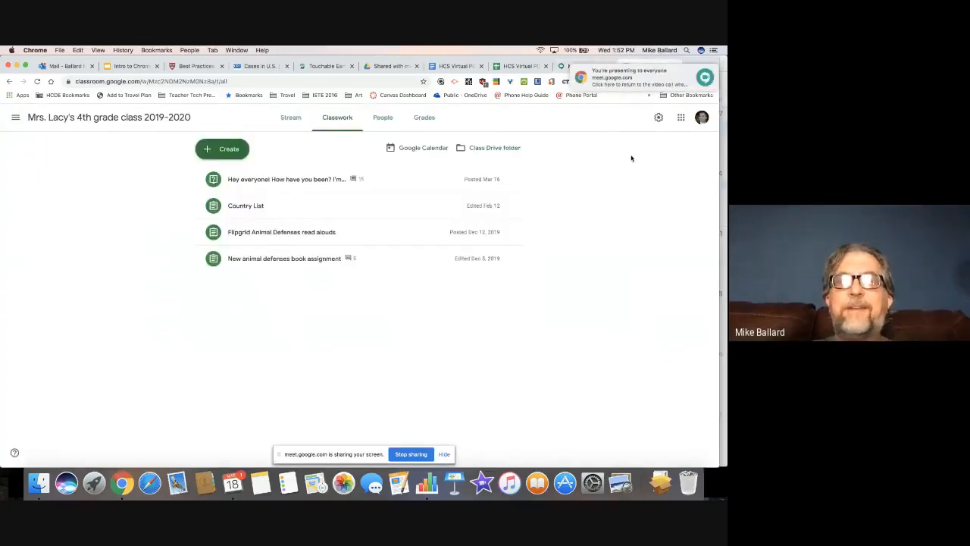
Show the 4th grade class's classwork by expanding Country List, the "Hey everyone!" question, Flipgrid Animal Defenses read alouds, and New animal defenses book assignment
{"action": "left_click", "coordinate": [704, 71]}
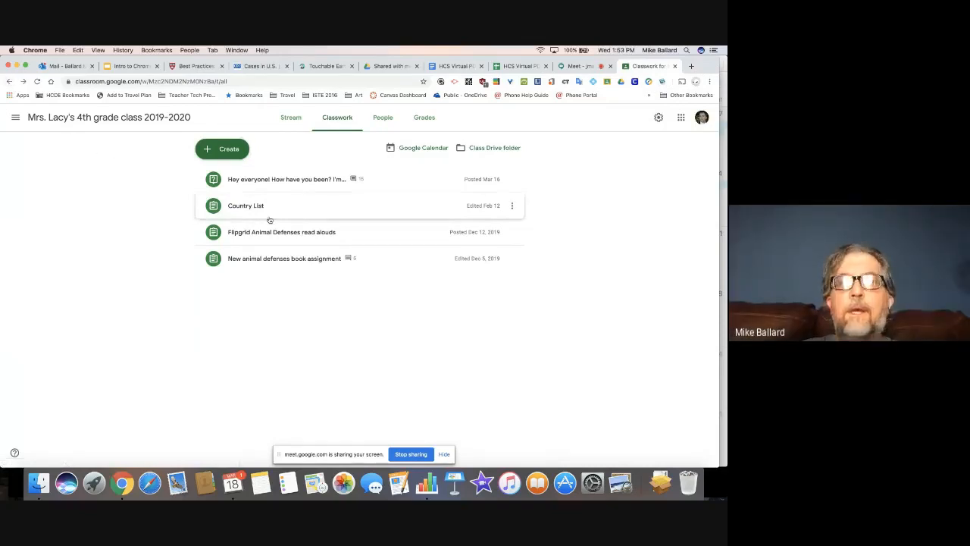
{"action": "left_click", "coordinate": [295, 123]}
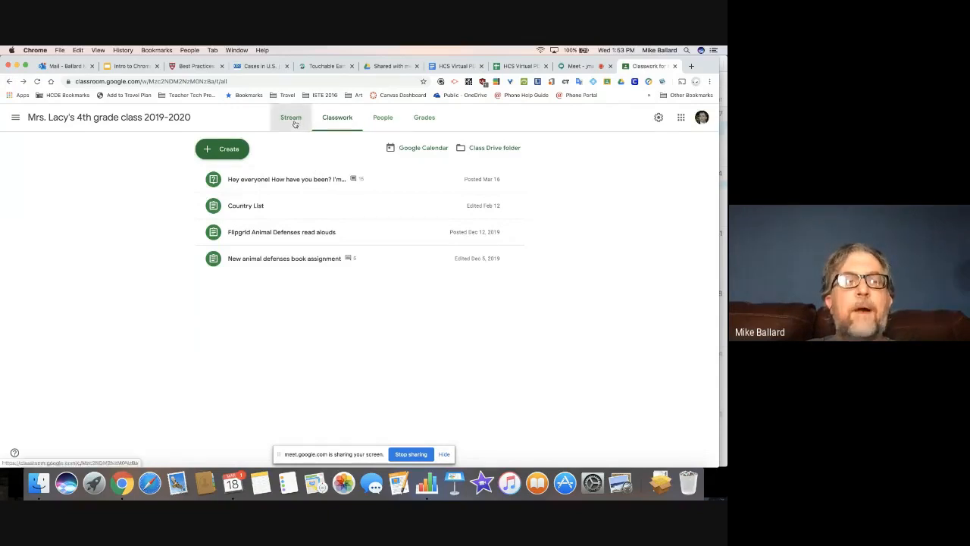
{"action": "left_click", "coordinate": [338, 120]}
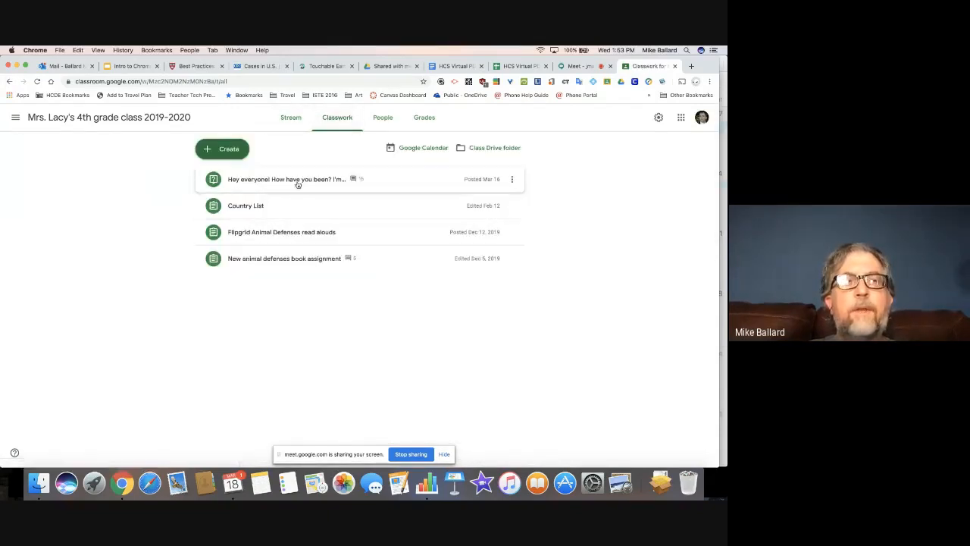
{"action": "left_click", "coordinate": [260, 213]}
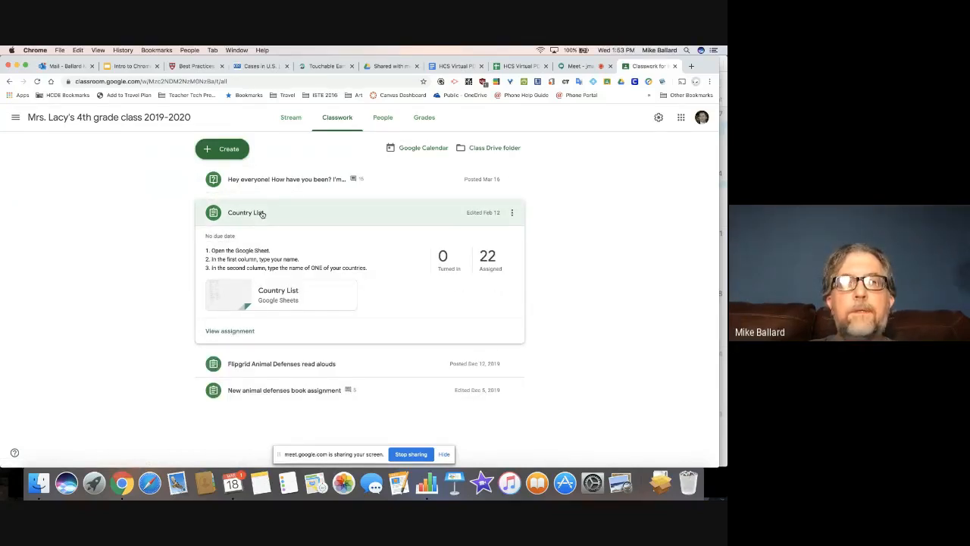
{"action": "left_click", "coordinate": [266, 178]}
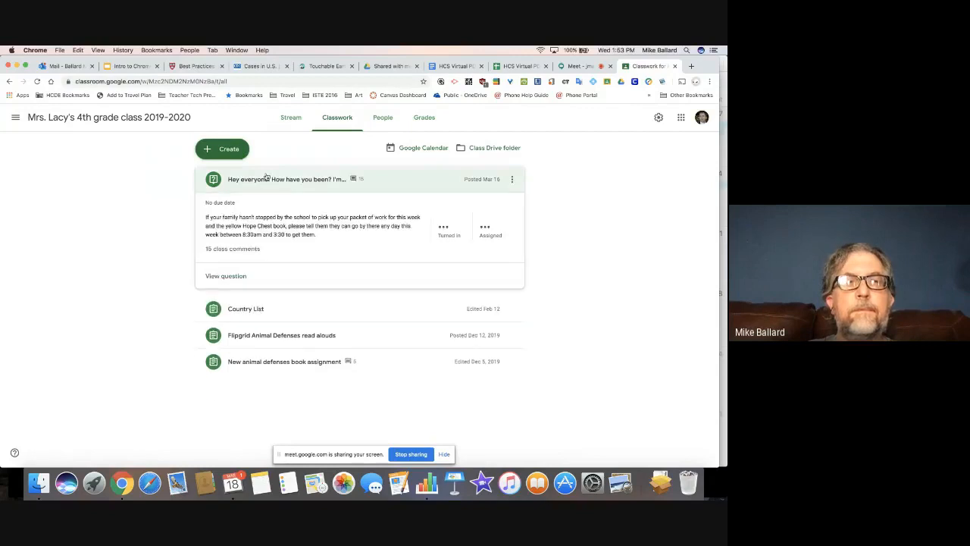
{"action": "left_click", "coordinate": [250, 331]}
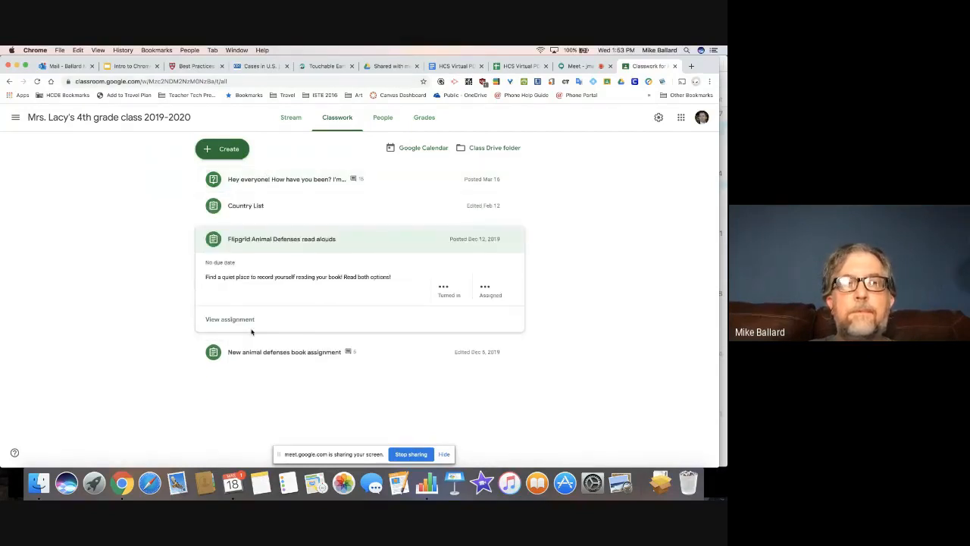
{"action": "left_click", "coordinate": [256, 389]}
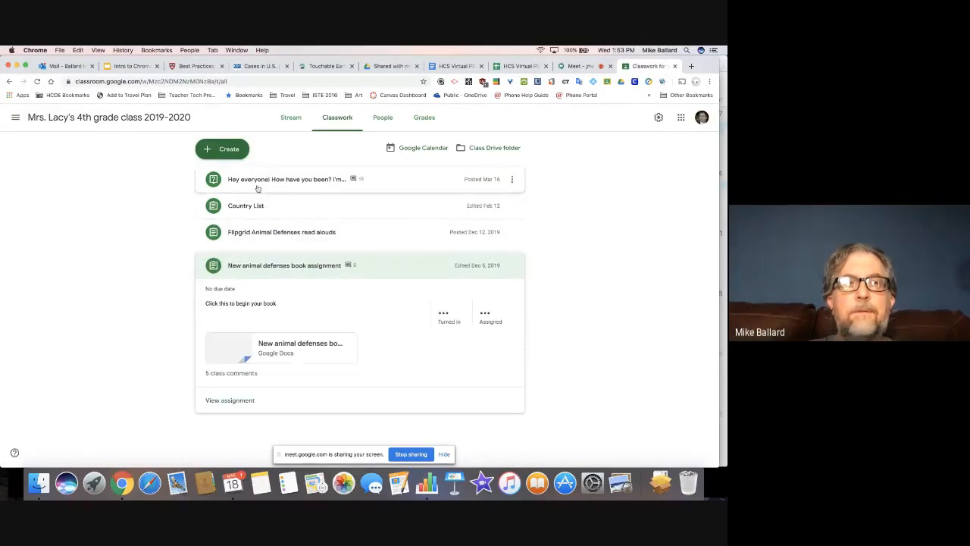
Expand the Country List assignment again and open the student work page of its assigned students
{"action": "left_click", "coordinate": [252, 209]}
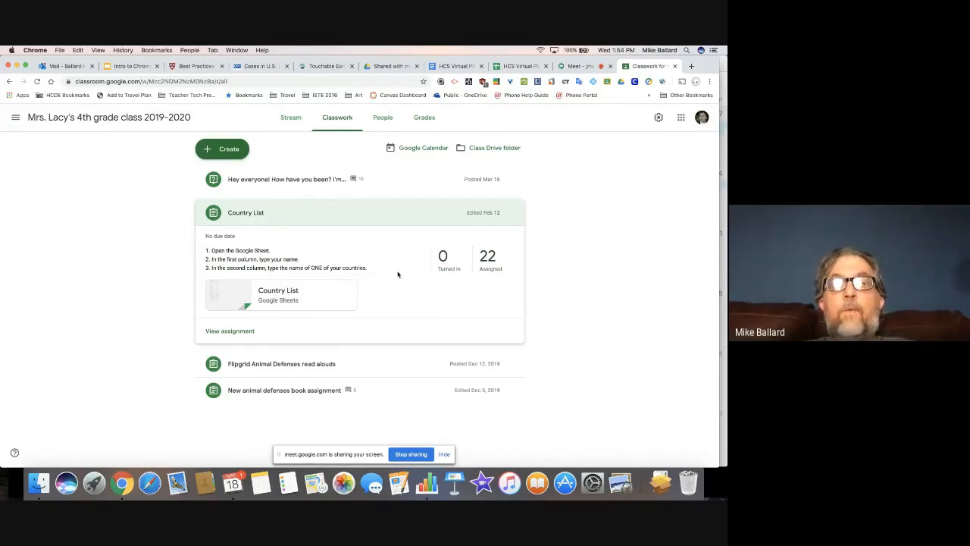
{"action": "left_click", "coordinate": [492, 263]}
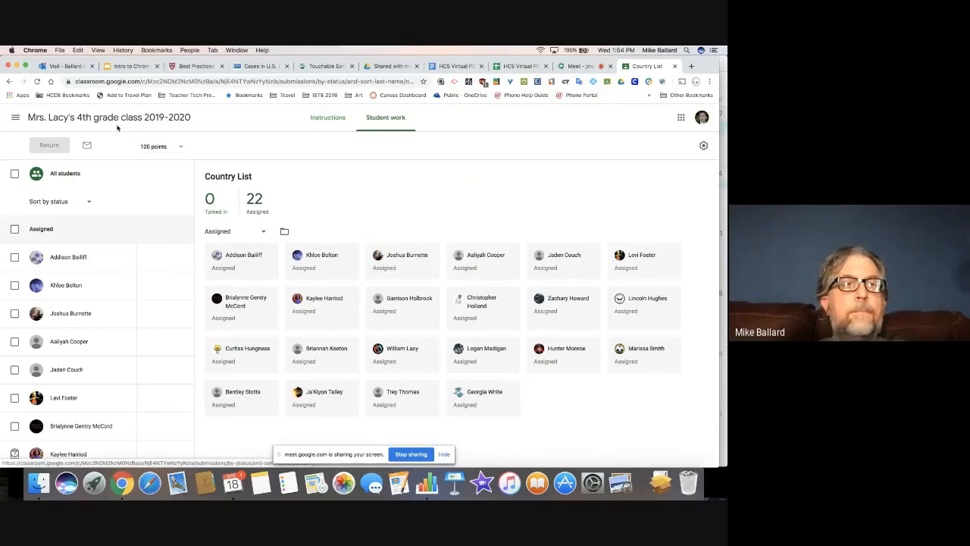
Open the classwork of the Technical Contacts 2017-2018 class, dismiss the reordering tip, and expand the TC Contract for 2017-2018 assignment
{"action": "left_click", "coordinate": [16, 119]}
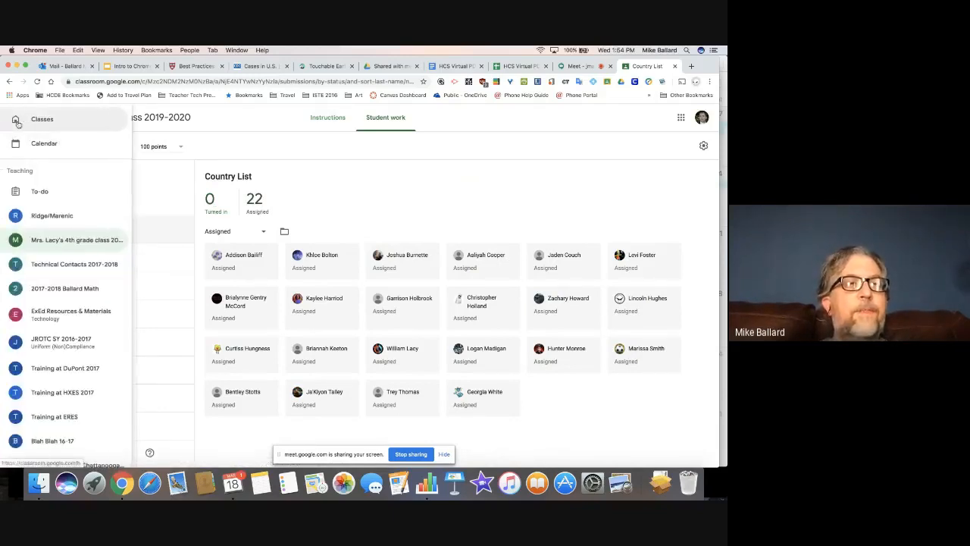
{"action": "left_click", "coordinate": [62, 266]}
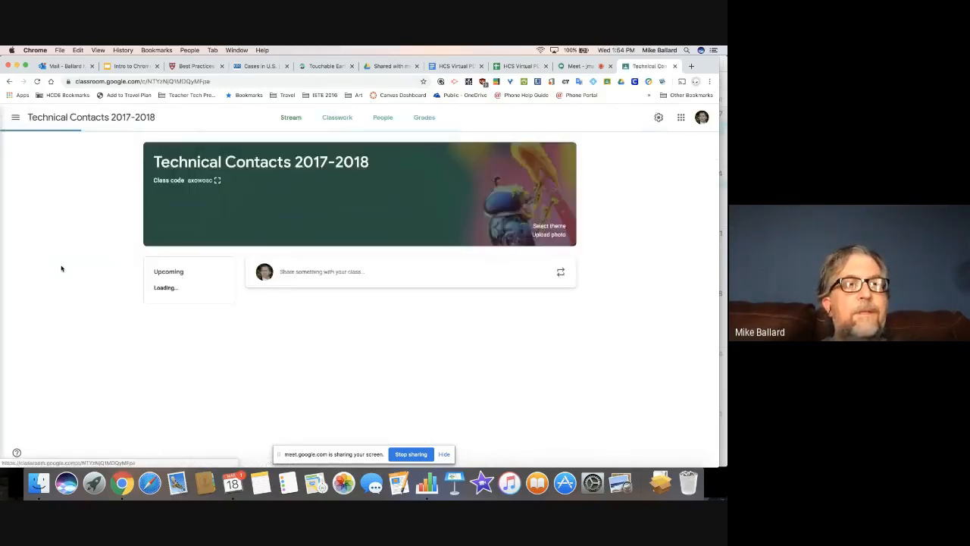
{"action": "left_click", "coordinate": [337, 119]}
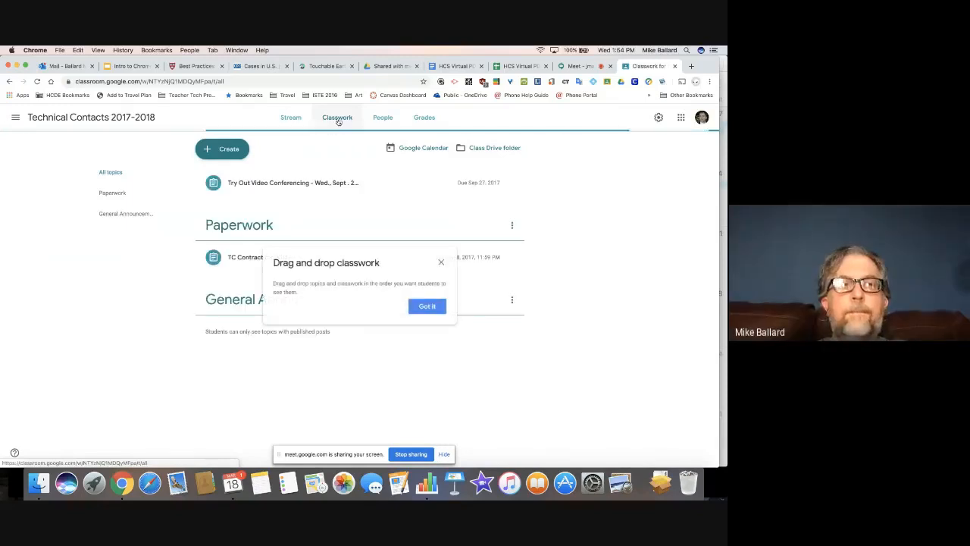
{"action": "left_click", "coordinate": [427, 305]}
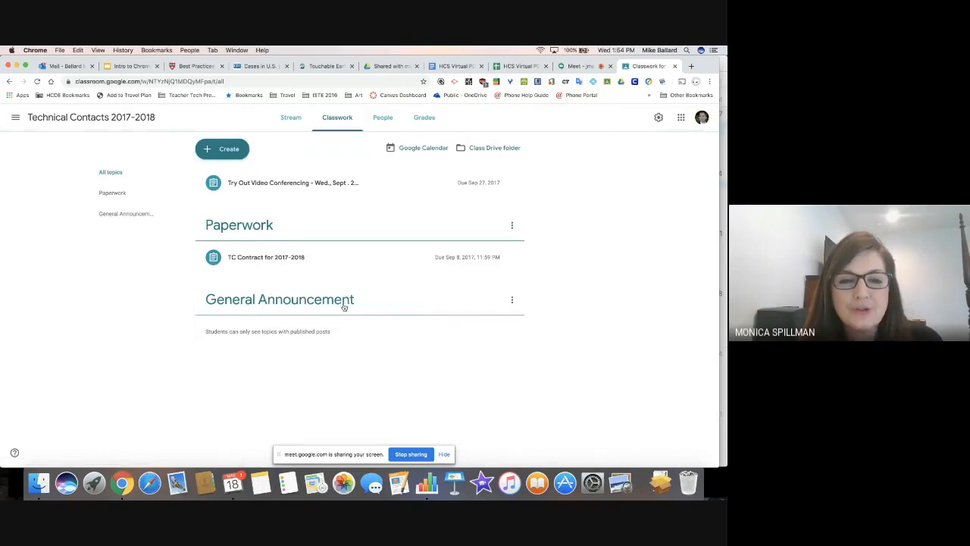
{"action": "left_click", "coordinate": [298, 260]}
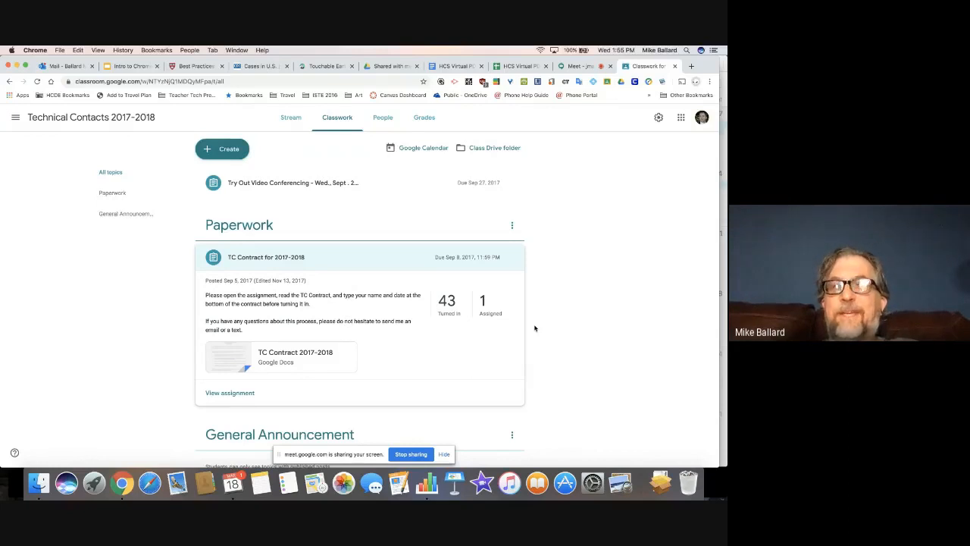
Switch from the class's classwork page back to the Google Meet call
{"action": "left_click", "coordinate": [579, 67]}
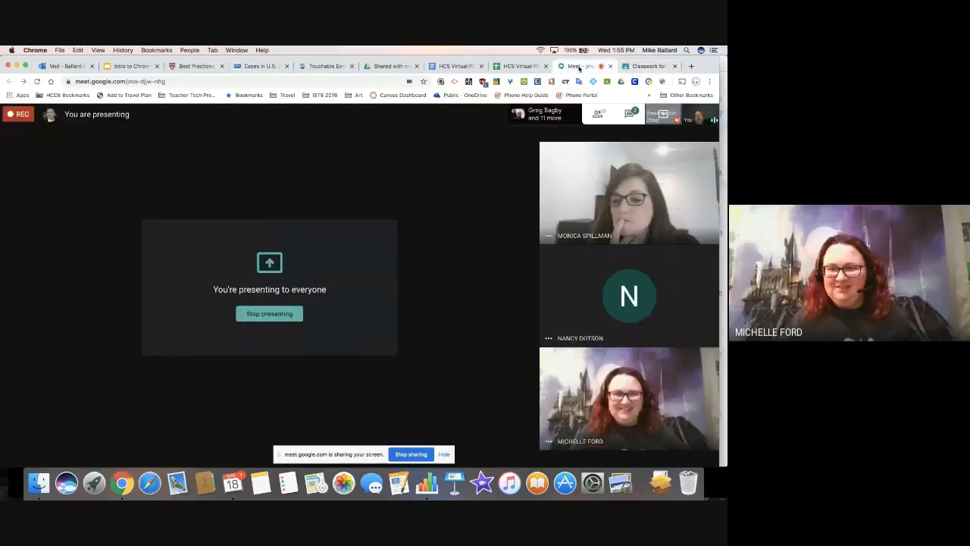
{"action": "left_click", "coordinate": [664, 450]}
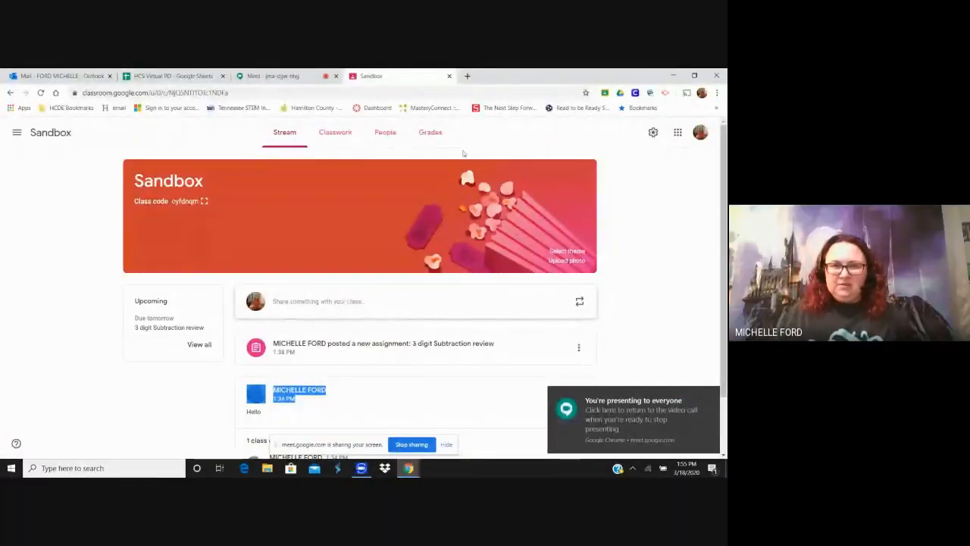
Switch from the Sandbox class to the Forest Friends 2019-2020 class, glance through its stream, and open its classwork
{"action": "left_click", "coordinate": [16, 132]}
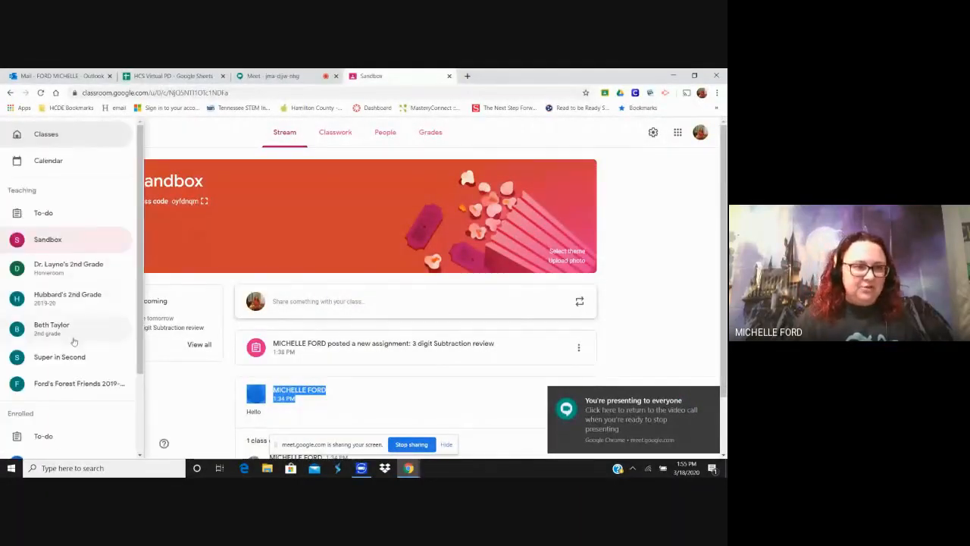
{"action": "left_click", "coordinate": [76, 383]}
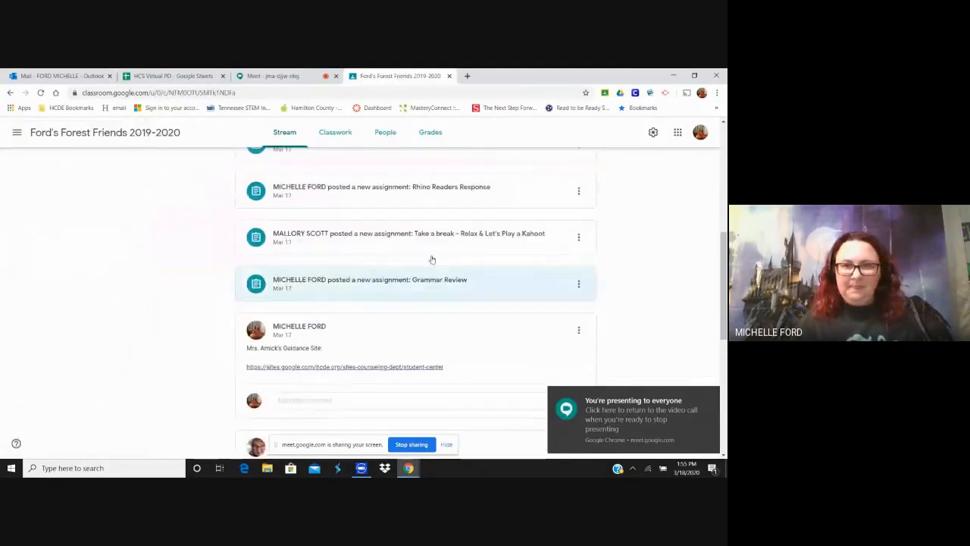
{"action": "scroll", "coordinate": [432, 260], "scroll_direction": "up", "scroll_amount": 7}
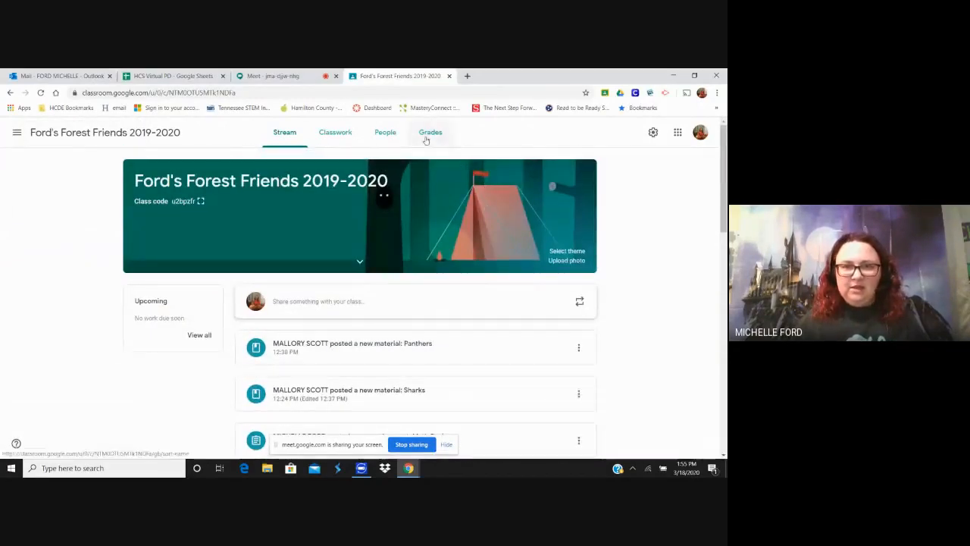
{"action": "left_click", "coordinate": [335, 132]}
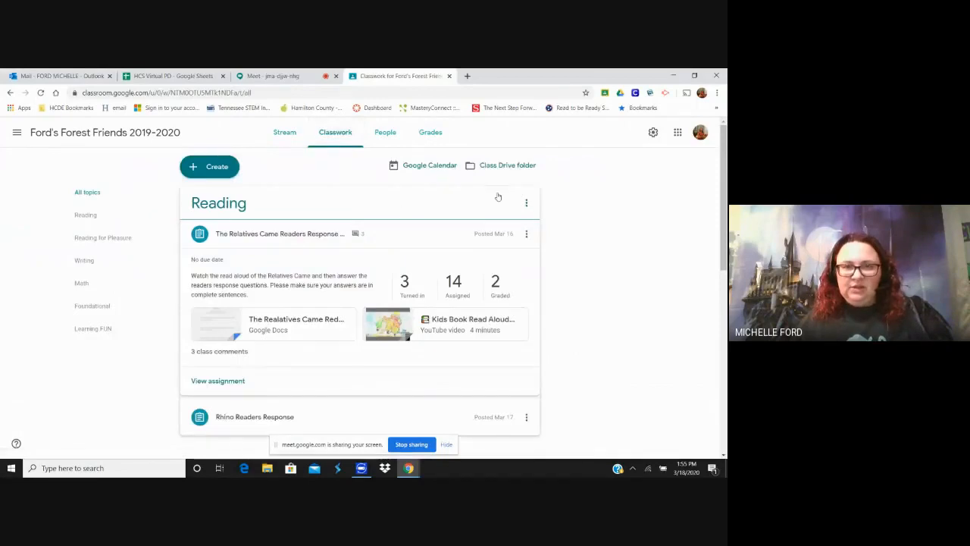
Under the Reading topic, expand the Rhino Readers Response assignment and the Relatives Came Readers Response assignment to show their details
{"action": "scroll", "coordinate": [520, 256], "scroll_direction": "down", "scroll_amount": 1}
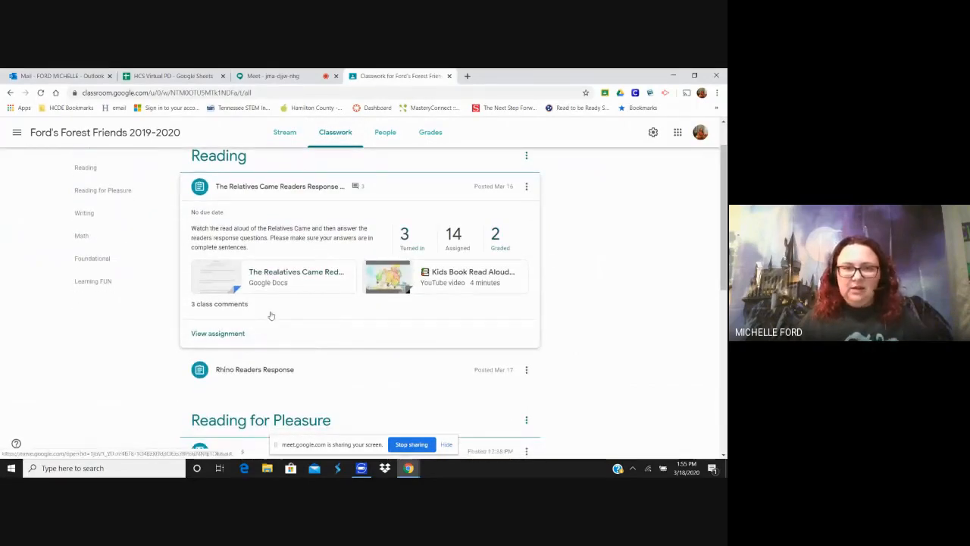
{"action": "left_click", "coordinate": [281, 370]}
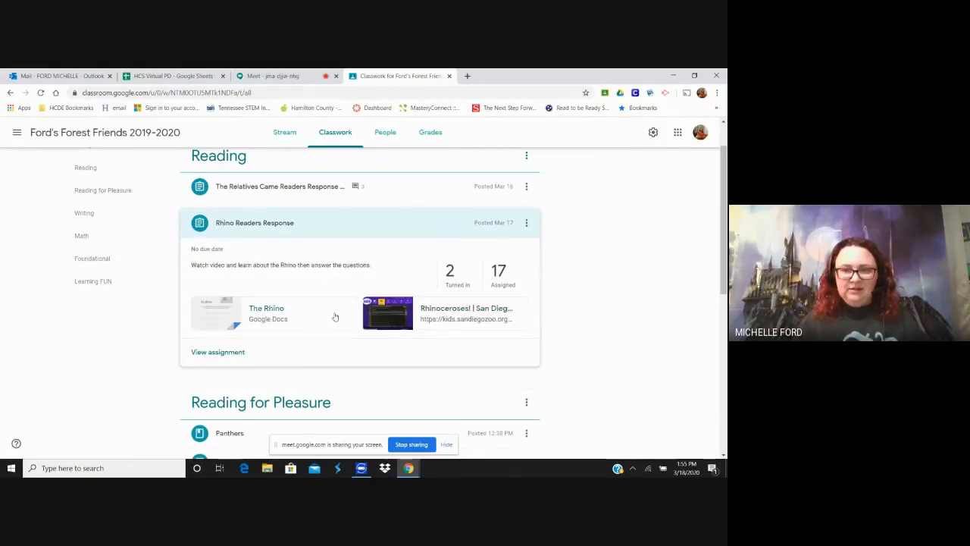
{"action": "scroll", "coordinate": [368, 283], "scroll_direction": "up", "scroll_amount": 1}
{"action": "left_click", "coordinate": [281, 233]}
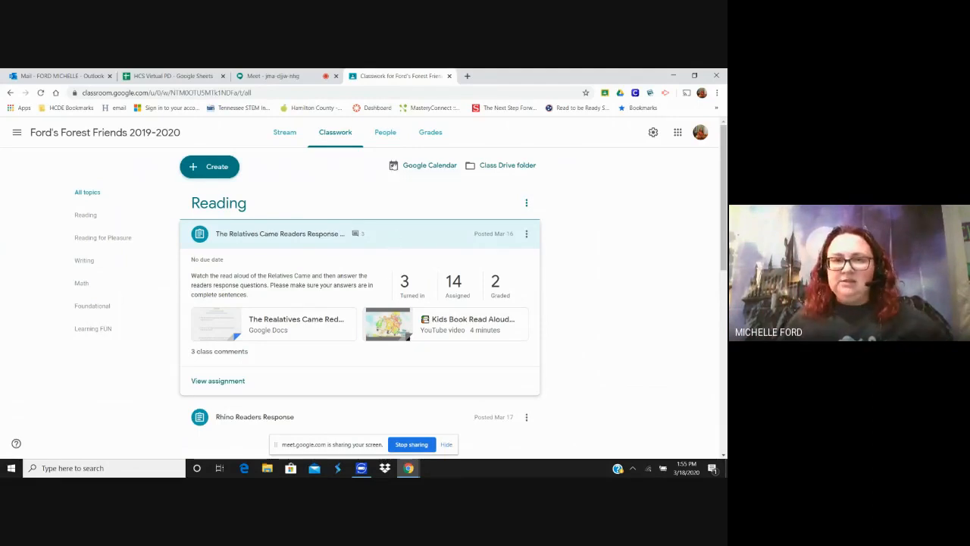
Open the class's grades and look through the students' scores and turned-in work for each assignment
{"action": "left_click", "coordinate": [431, 133]}
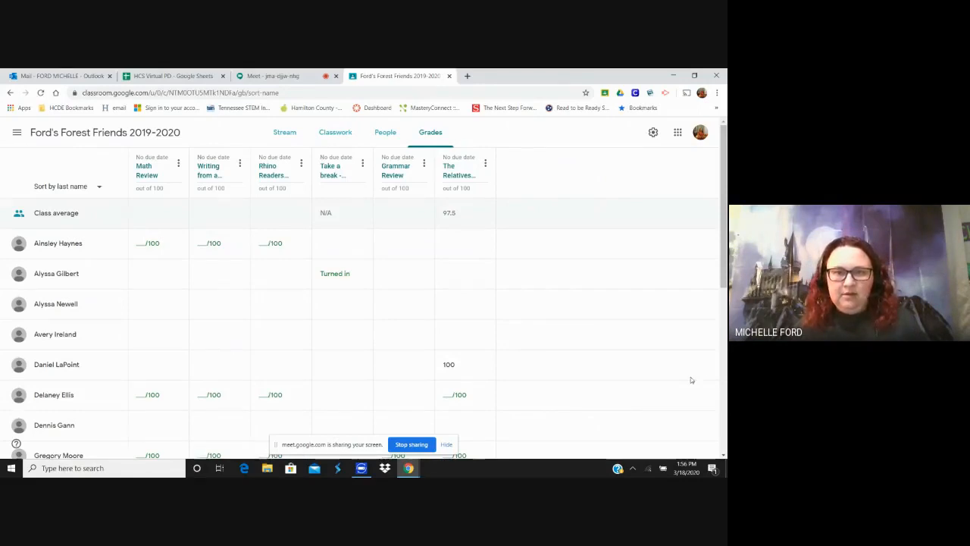
{"action": "scroll", "coordinate": [690, 382], "scroll_direction": "down", "scroll_amount": 3}
{"action": "scroll", "coordinate": [541, 345], "scroll_direction": "down", "scroll_amount": 1}
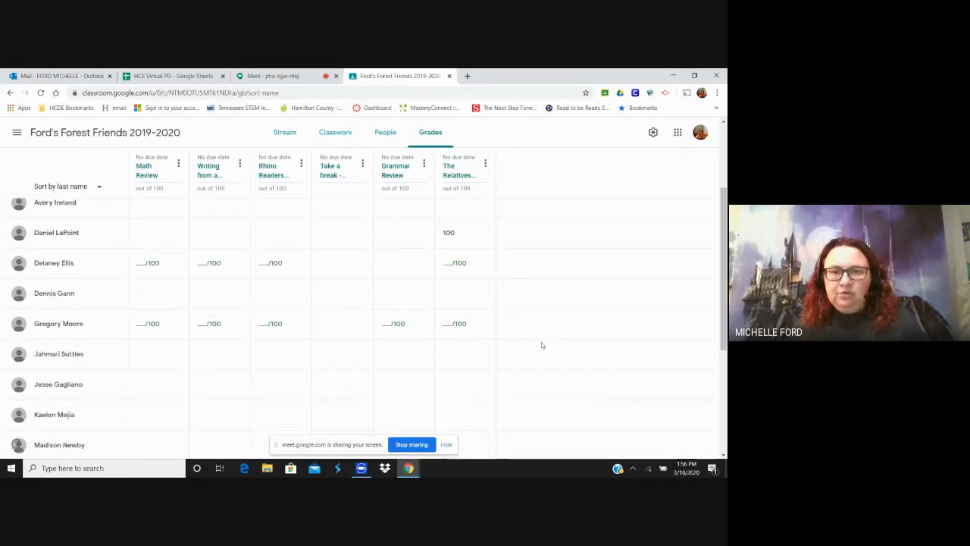
{"action": "scroll", "coordinate": [546, 339], "scroll_direction": "up", "scroll_amount": 1}
{"action": "scroll", "coordinate": [546, 339], "scroll_direction": "down", "scroll_amount": 2}
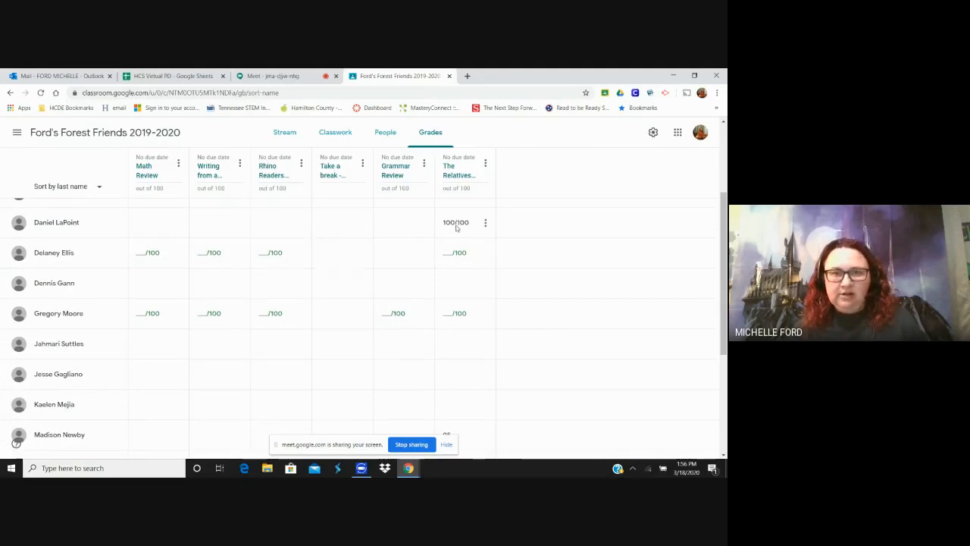
{"action": "scroll", "coordinate": [545, 318], "scroll_direction": "down", "scroll_amount": 3}
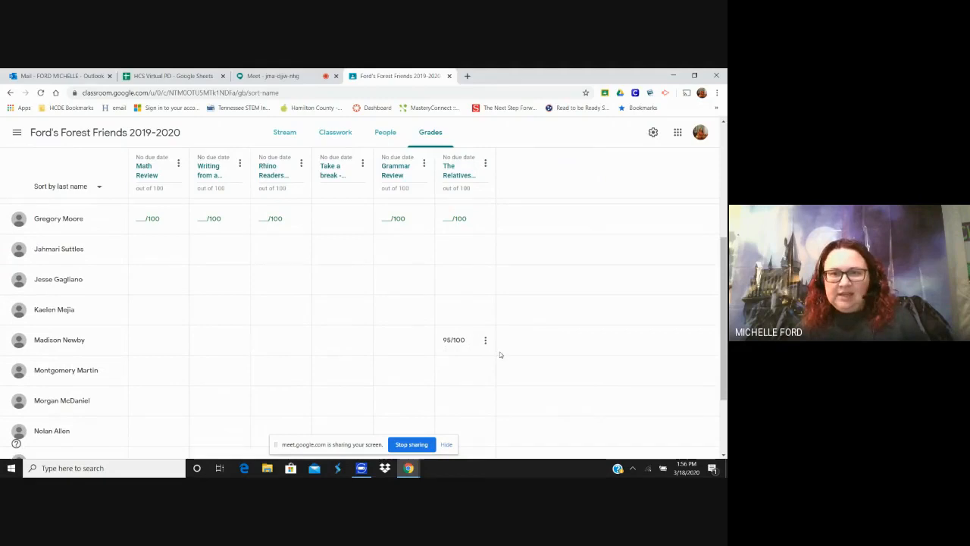
{"action": "scroll", "coordinate": [524, 362], "scroll_direction": "up", "scroll_amount": 5}
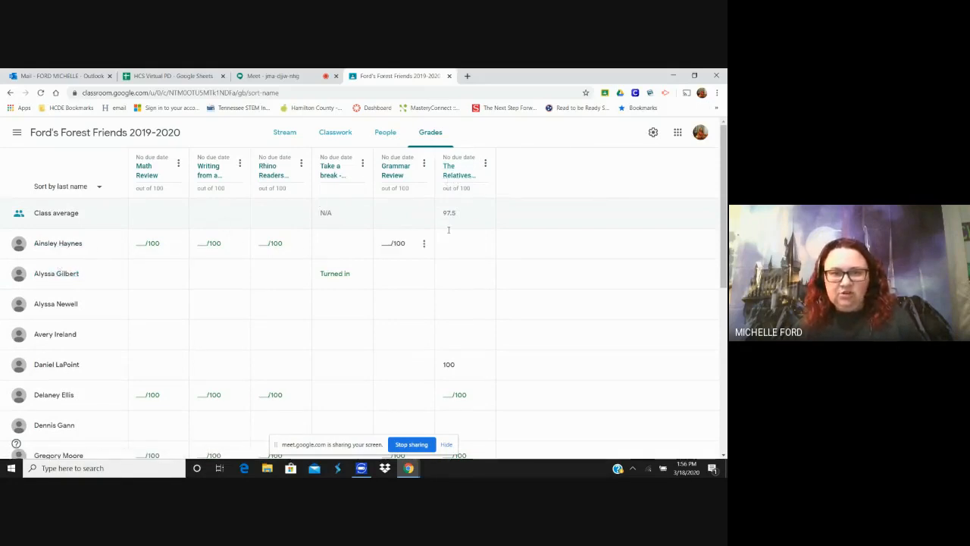
Open the first listed student's work summary, expand Math Review, and open the attached Google Docs submission for grading
{"action": "left_click", "coordinate": [50, 244]}
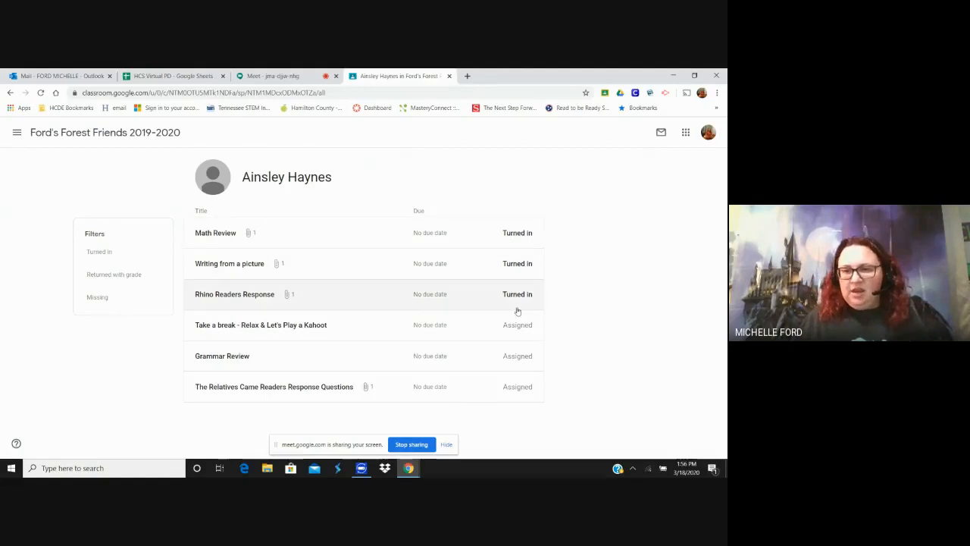
{"action": "left_click", "coordinate": [214, 233]}
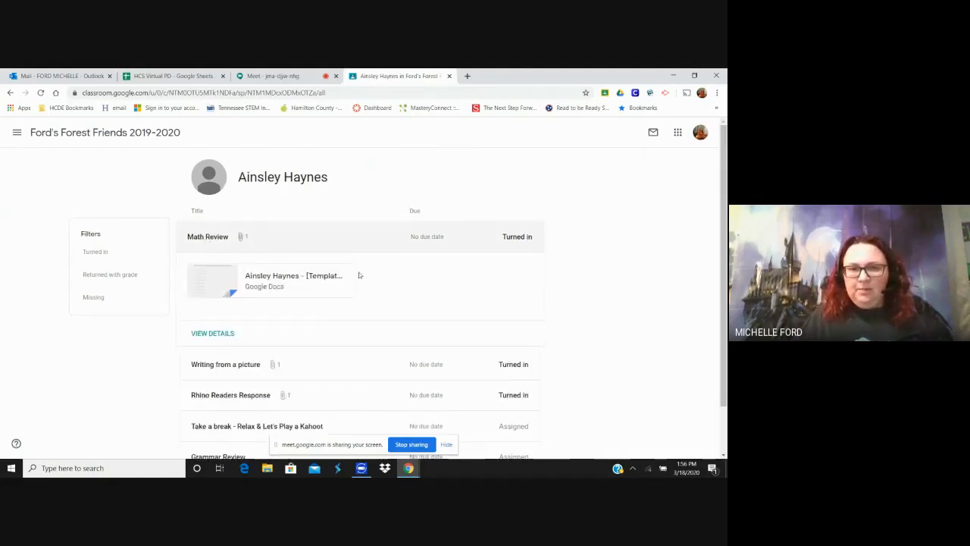
{"action": "left_click", "coordinate": [292, 278]}
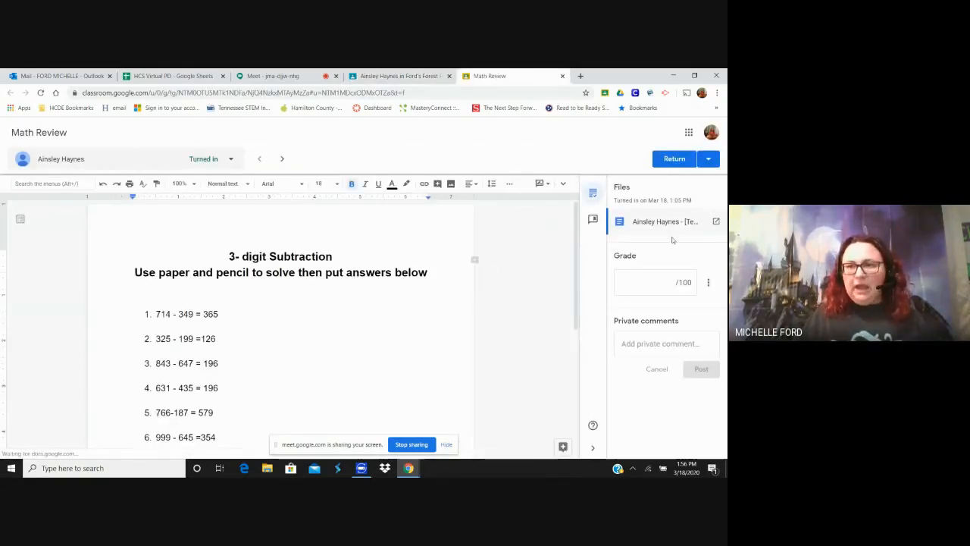
Point out the grade and private comment fields, look over the subtraction answers, and close the Math Review submission
{"action": "left_click", "coordinate": [654, 280]}
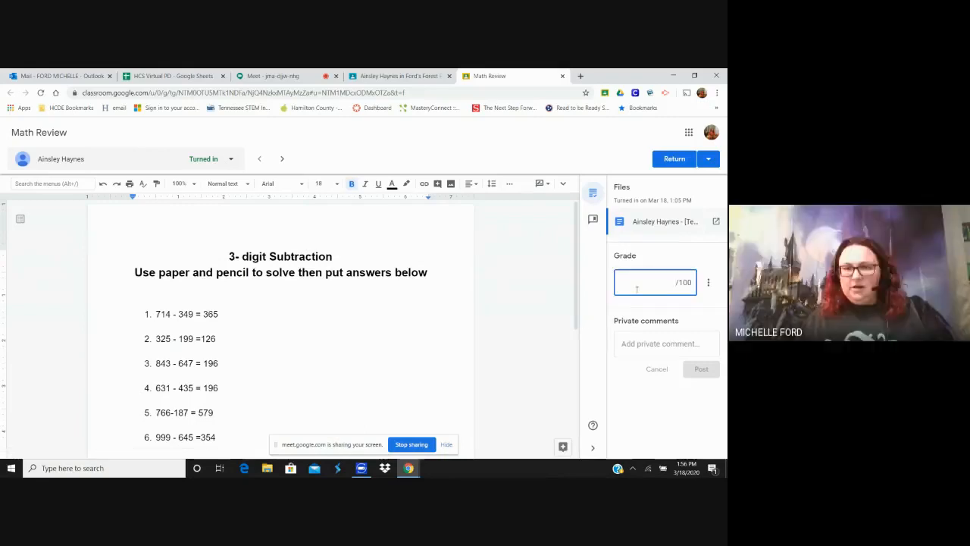
{"action": "left_click", "coordinate": [666, 344]}
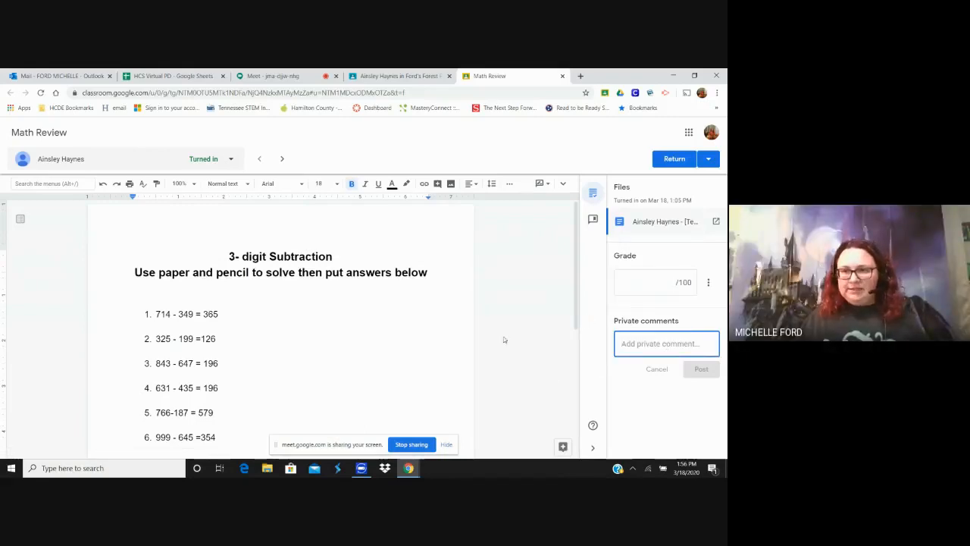
{"action": "scroll", "coordinate": [516, 344], "scroll_direction": "down", "scroll_amount": 2}
{"action": "scroll", "coordinate": [516, 344], "scroll_direction": "up", "scroll_amount": 2}
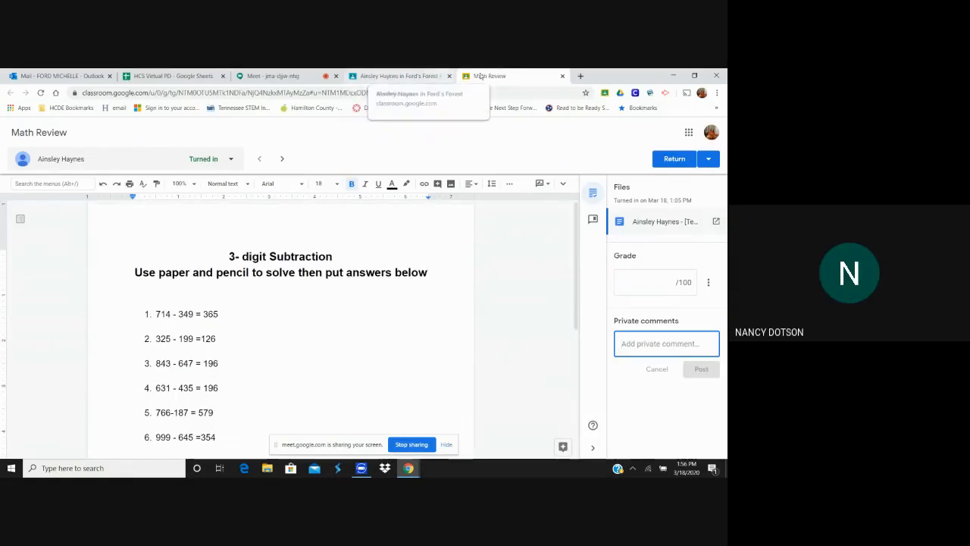
{"action": "left_click", "coordinate": [562, 76]}
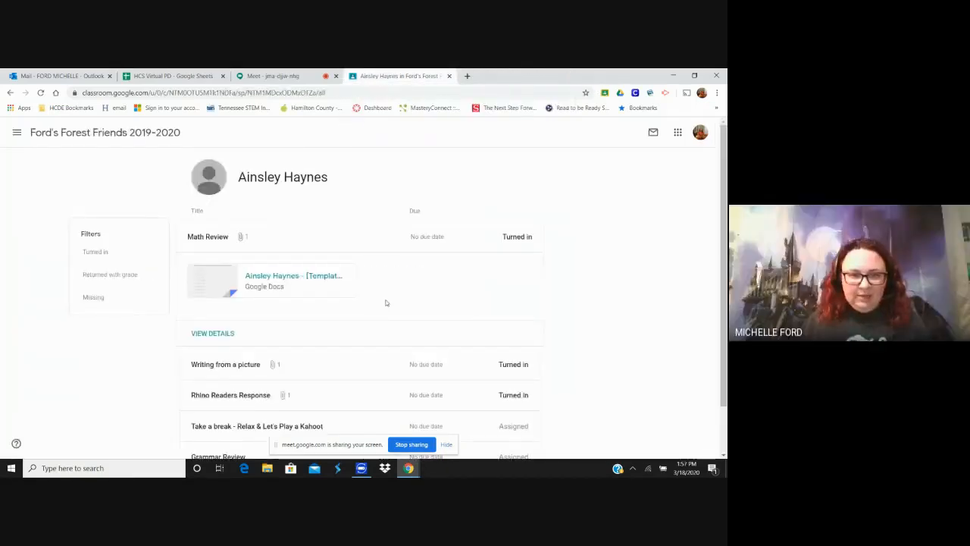
Expand Writing from a picture in the student's work summary, open the attached Google Docs submission, and read the bat family story
{"action": "scroll", "coordinate": [369, 333], "scroll_direction": "down", "scroll_amount": 1}
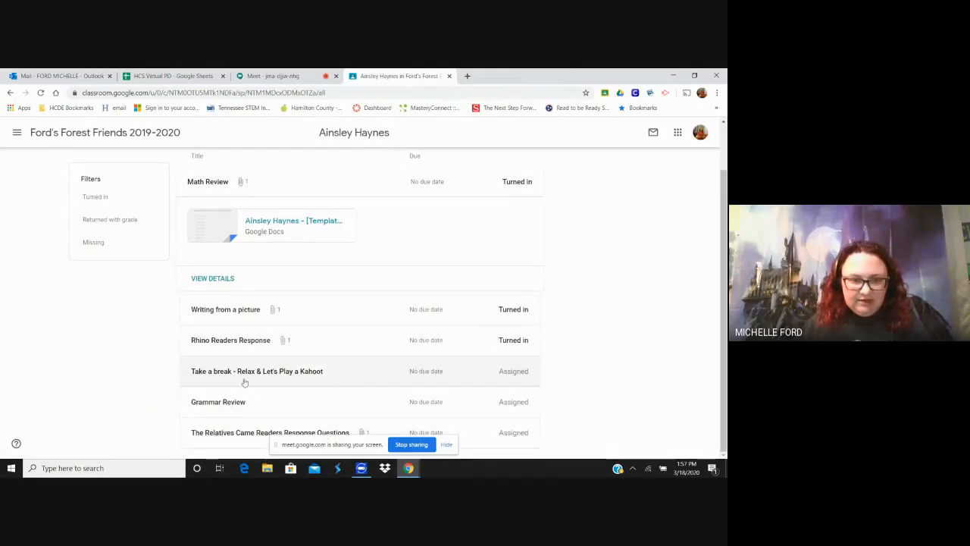
{"action": "left_click", "coordinate": [247, 310]}
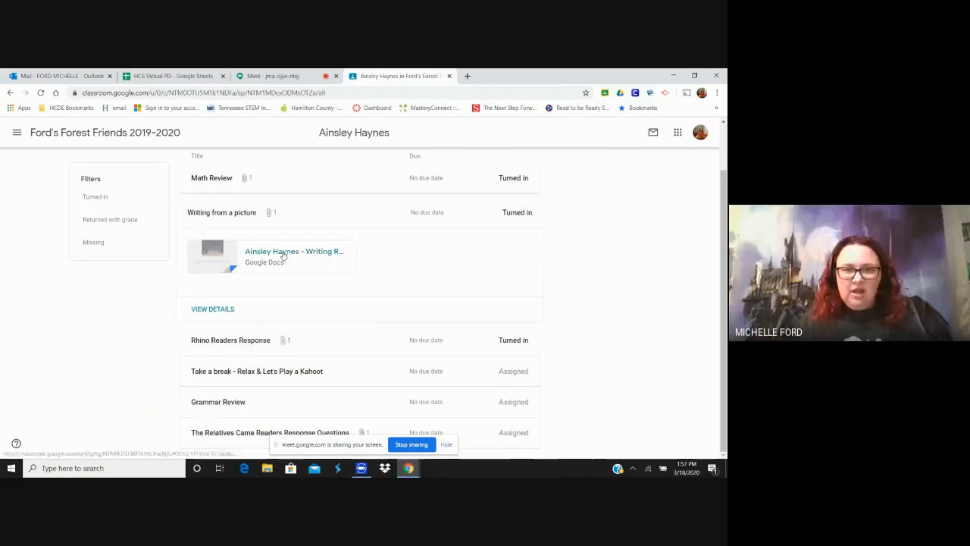
{"action": "left_click", "coordinate": [316, 261]}
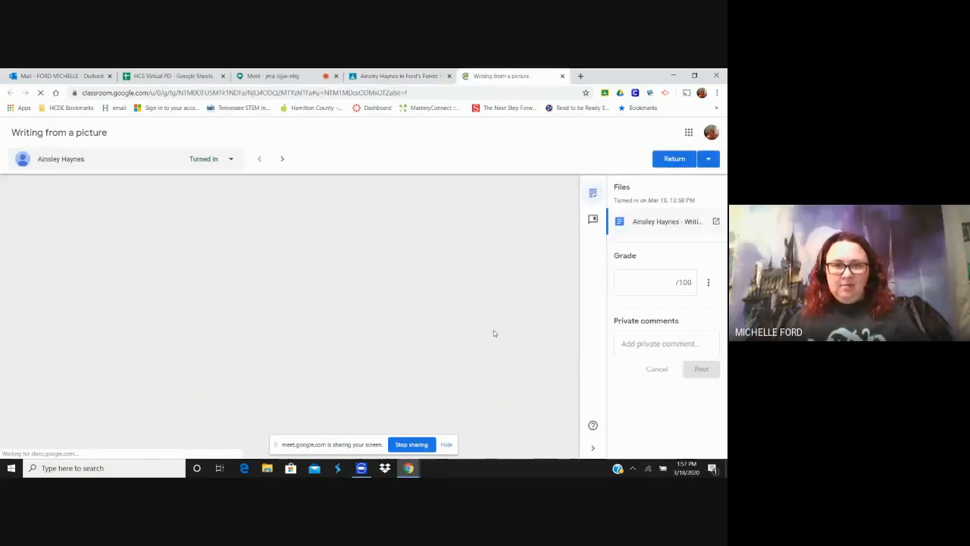
{"action": "scroll", "coordinate": [436, 281], "scroll_direction": "down", "scroll_amount": 2}
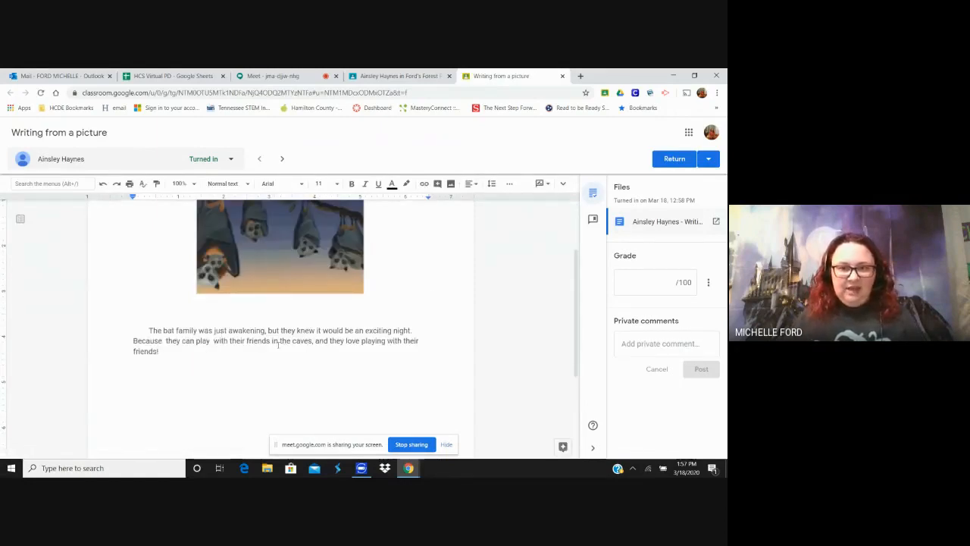
{"action": "scroll", "coordinate": [295, 325], "scroll_direction": "down", "scroll_amount": 1}
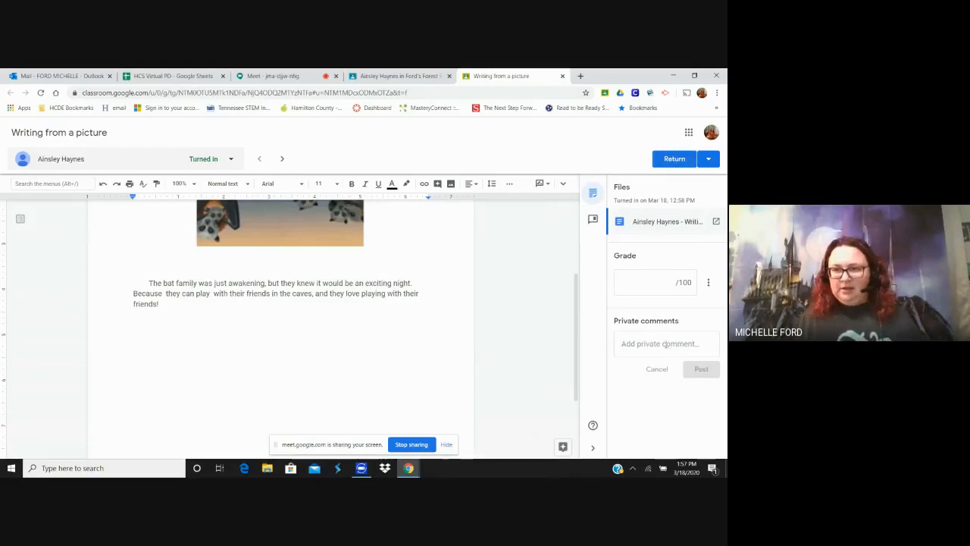
{"action": "scroll", "coordinate": [585, 327], "scroll_direction": "up", "scroll_amount": 3}
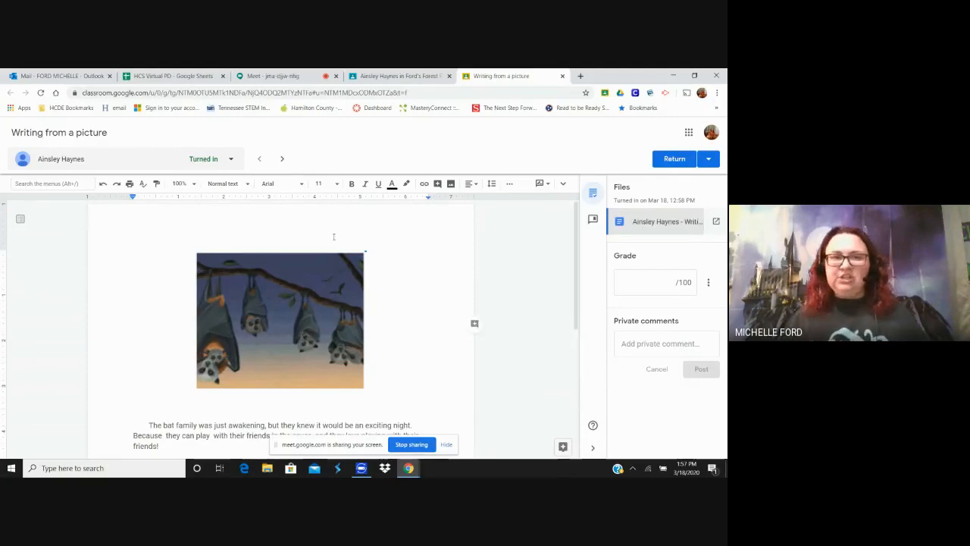
Check the student list with submission statuses for Writing from a picture, look over the document again, and close the submission
{"action": "left_click", "coordinate": [233, 159]}
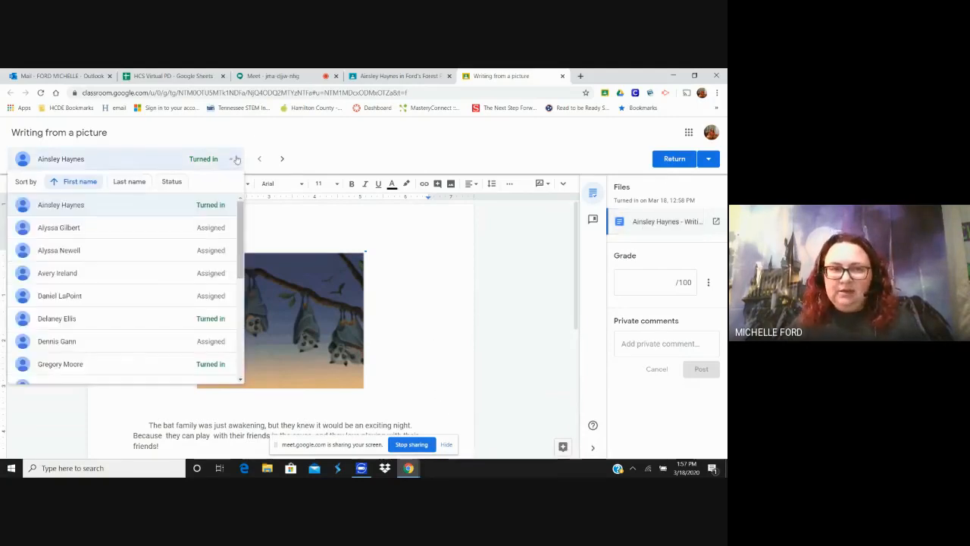
{"action": "left_click", "coordinate": [237, 159]}
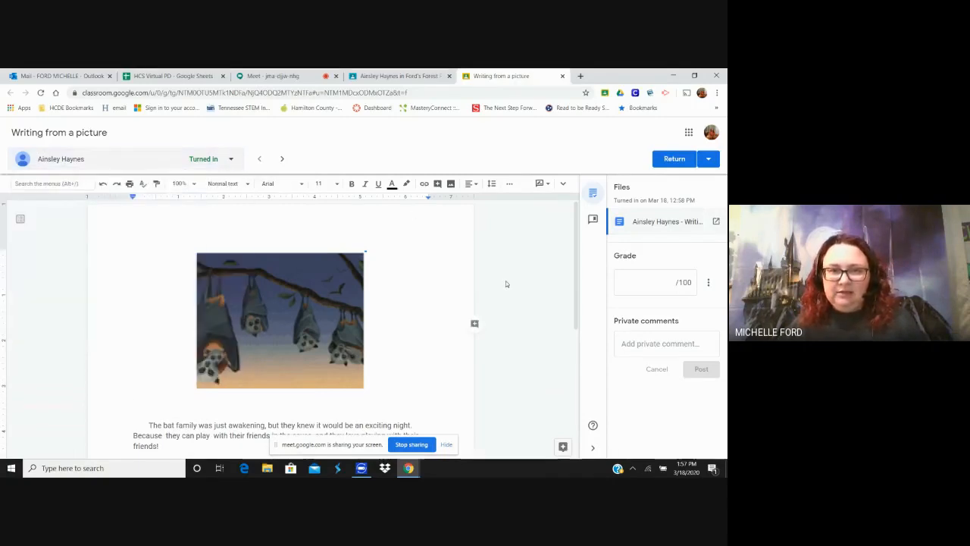
{"action": "scroll", "coordinate": [515, 303], "scroll_direction": "down", "scroll_amount": 3}
{"action": "scroll", "coordinate": [511, 327], "scroll_direction": "up", "scroll_amount": 3}
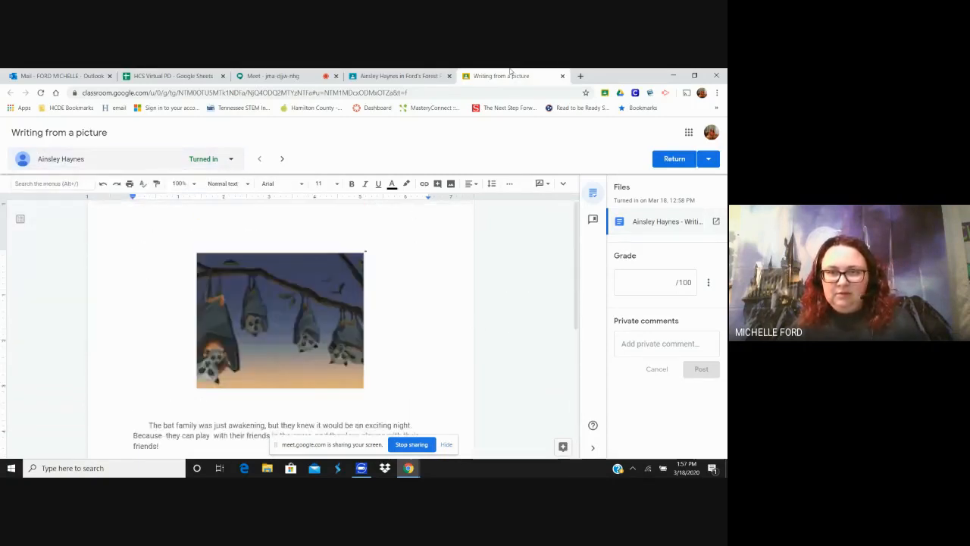
{"action": "left_click", "coordinate": [398, 76]}
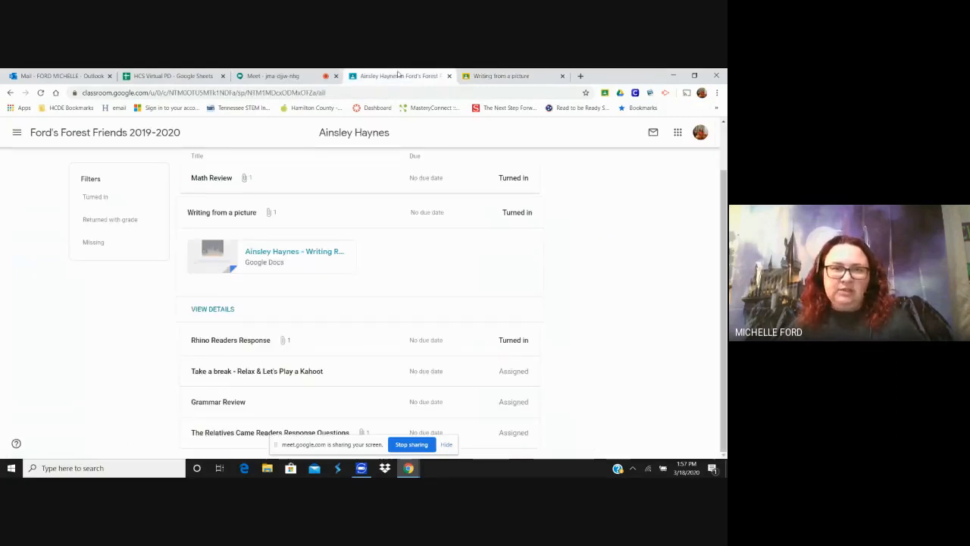
{"action": "left_click", "coordinate": [549, 76]}
{"action": "scroll", "coordinate": [506, 208], "scroll_direction": "down", "scroll_amount": 3}
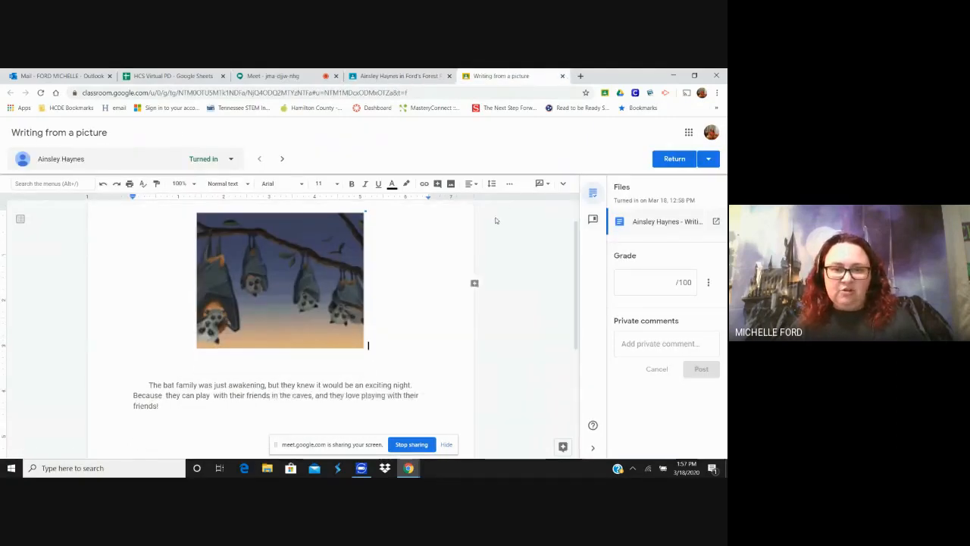
{"action": "left_click", "coordinate": [562, 76]}
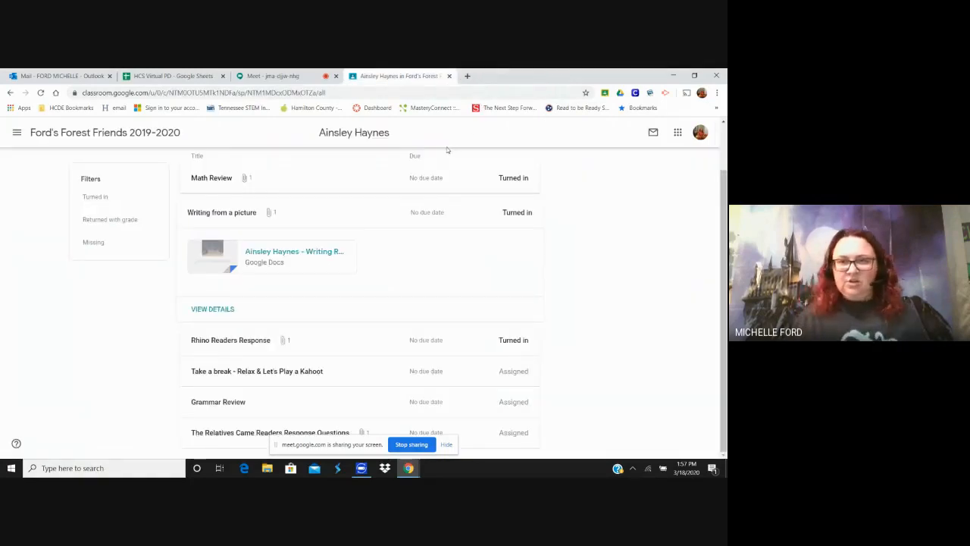
{"action": "scroll", "coordinate": [379, 254], "scroll_direction": "up", "scroll_amount": 2}
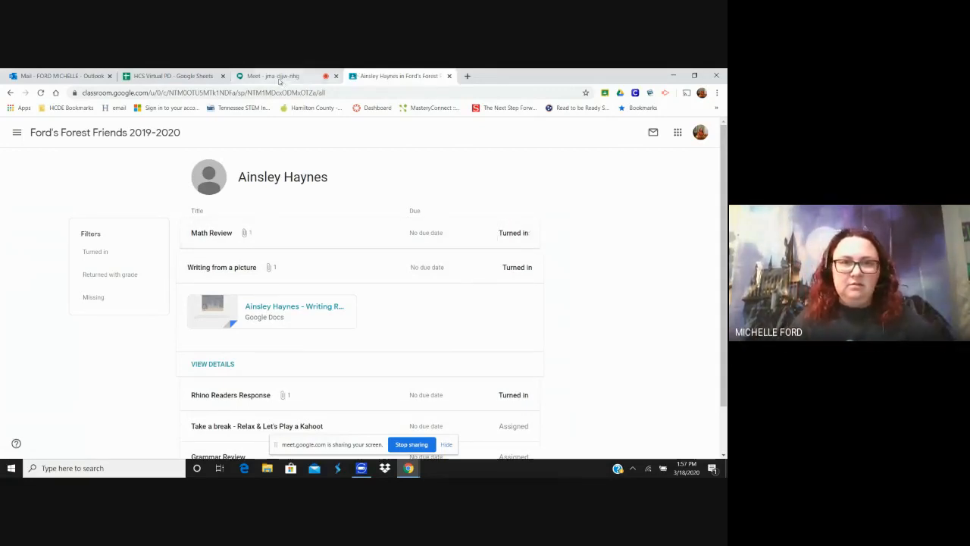
{"action": "left_click", "coordinate": [278, 80]}
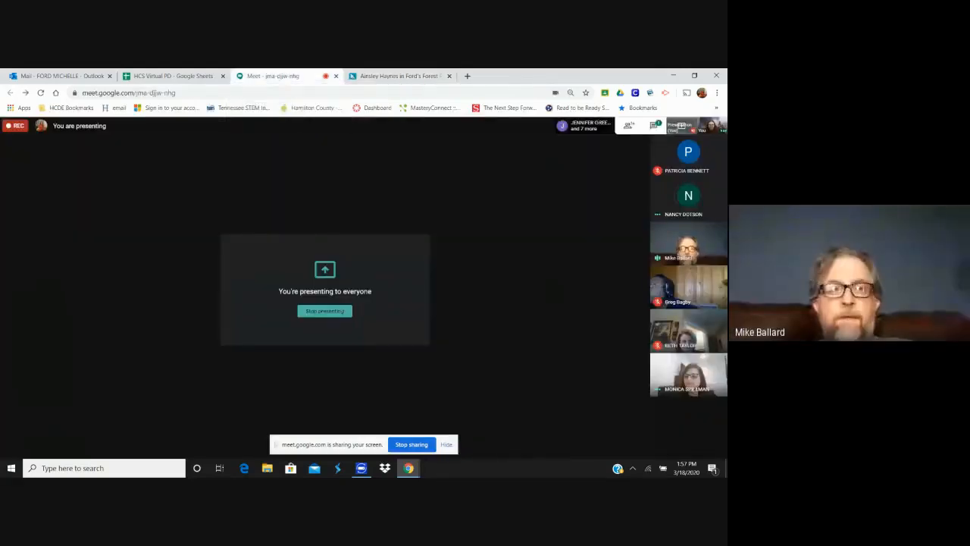
{"action": "left_click", "coordinate": [393, 78]}
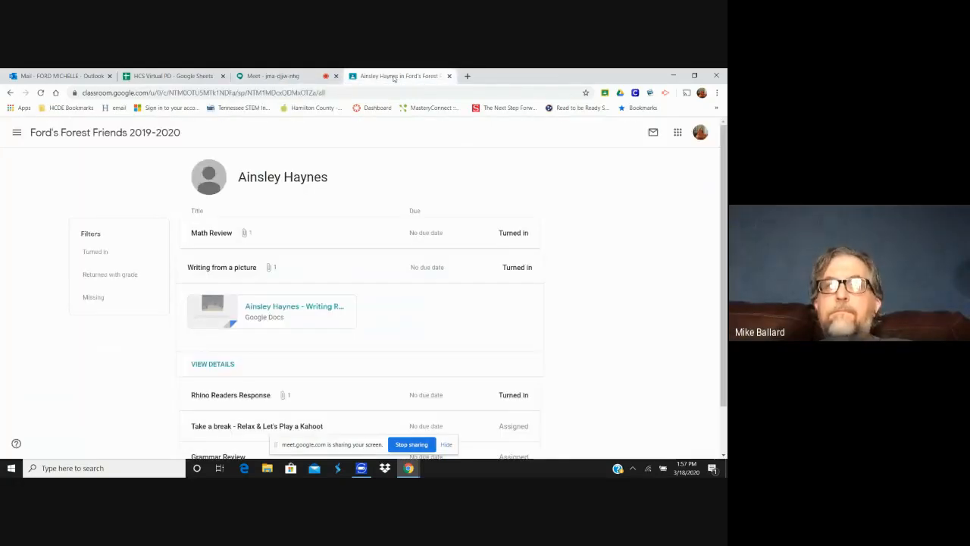
{"action": "scroll", "coordinate": [461, 250], "scroll_direction": "down", "scroll_amount": 1}
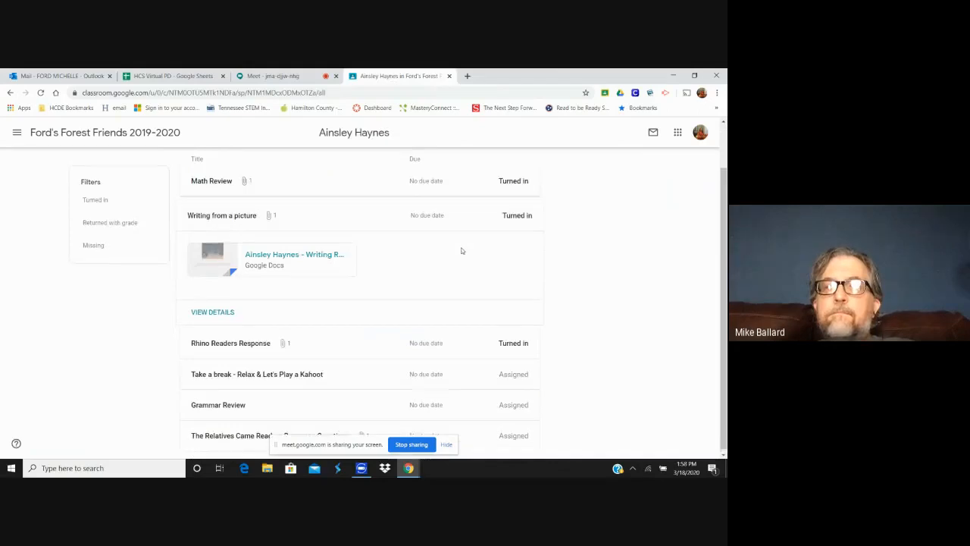
{"action": "scroll", "coordinate": [463, 251], "scroll_direction": "up", "scroll_amount": 1}
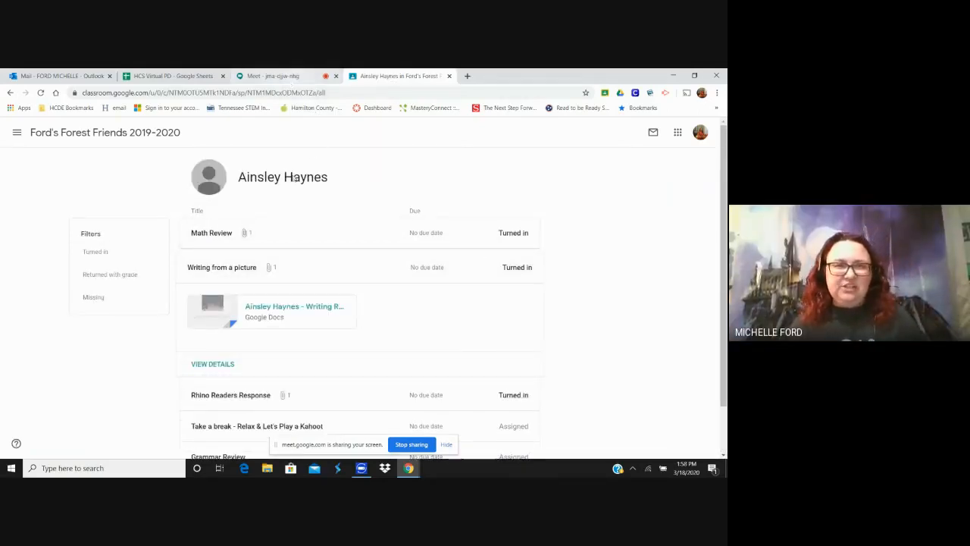
Return to the Forest Friends 2019-2020 classwork and show the options available for the Rhino Readers Response assignment
{"action": "left_click", "coordinate": [16, 132]}
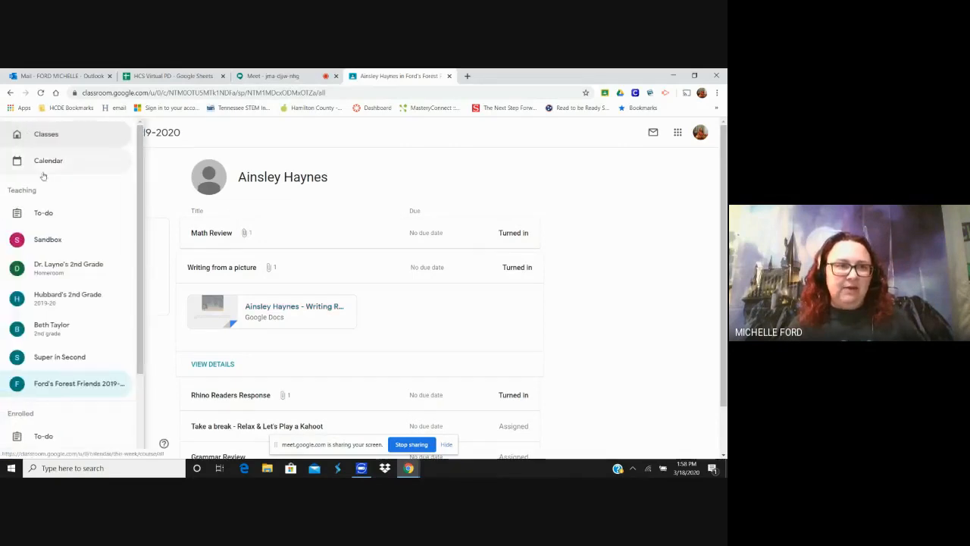
{"action": "left_click", "coordinate": [303, 147]}
{"action": "left_click", "coordinate": [87, 134]}
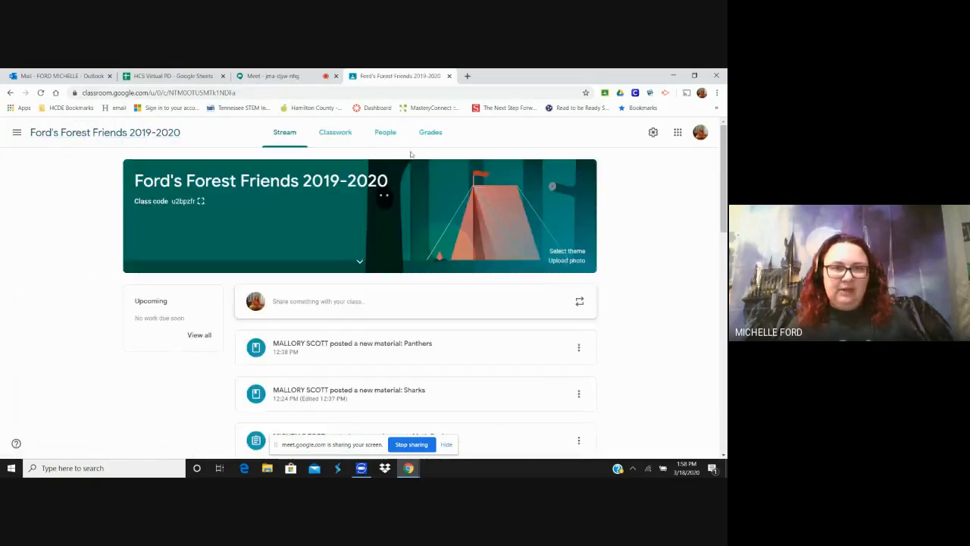
{"action": "left_click", "coordinate": [335, 131]}
{"action": "scroll", "coordinate": [610, 276], "scroll_direction": "down", "scroll_amount": 3}
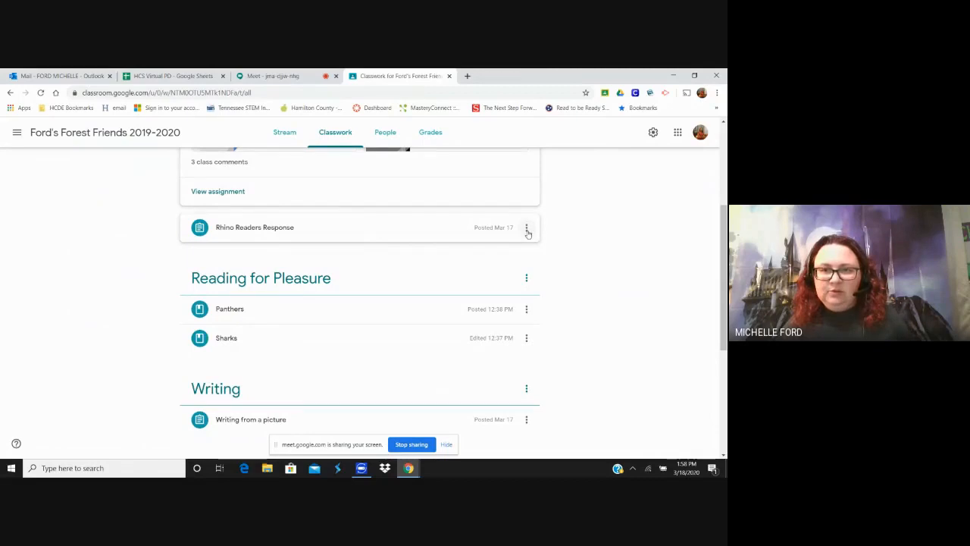
{"action": "left_click", "coordinate": [527, 229]}
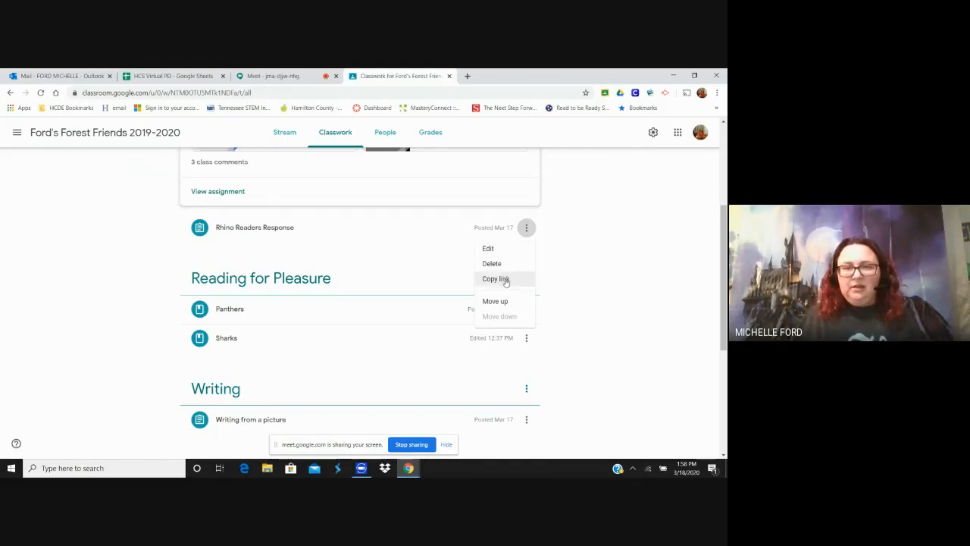
{"action": "scroll", "coordinate": [569, 232], "scroll_direction": "up", "scroll_amount": 3}
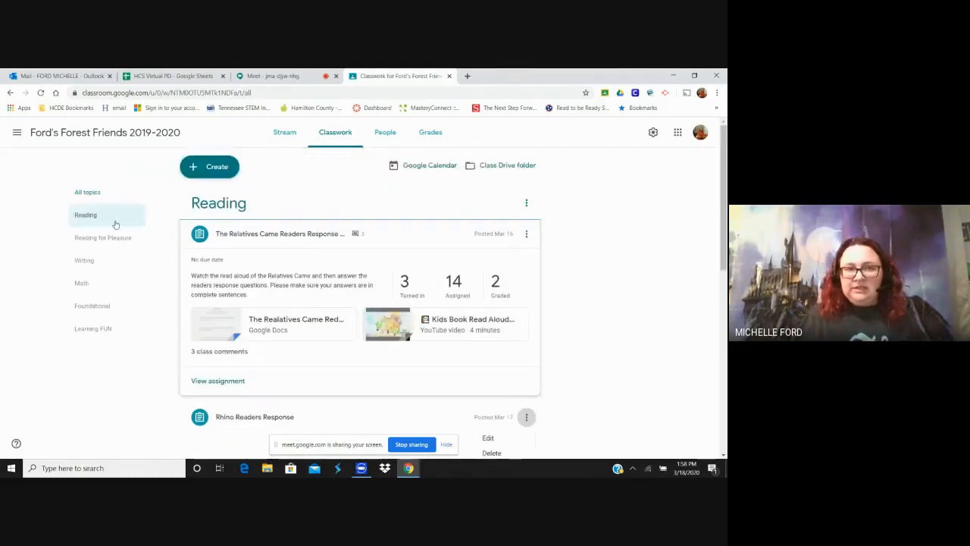
Switch to the 2nd Grade 2019-20 class and view its classwork
{"action": "left_click", "coordinate": [17, 132]}
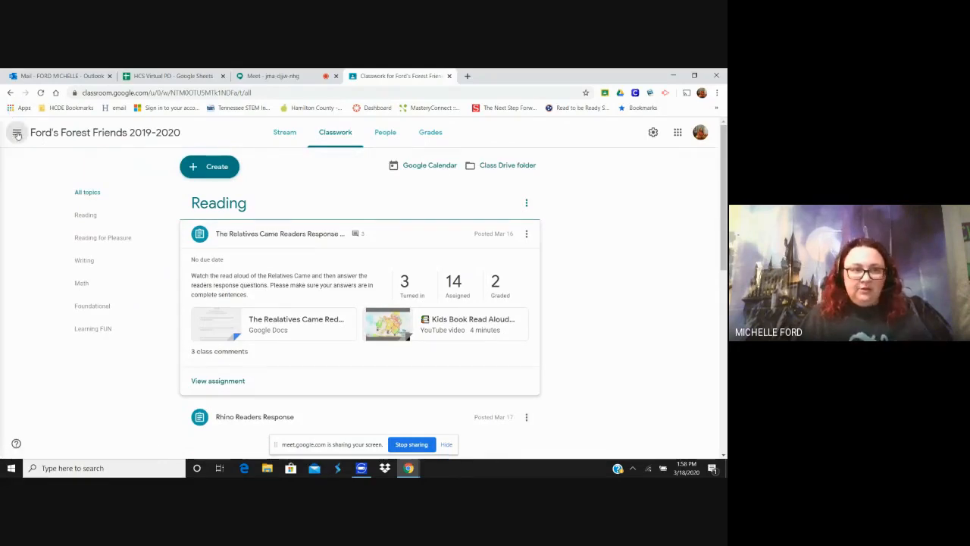
{"action": "left_click", "coordinate": [16, 132]}
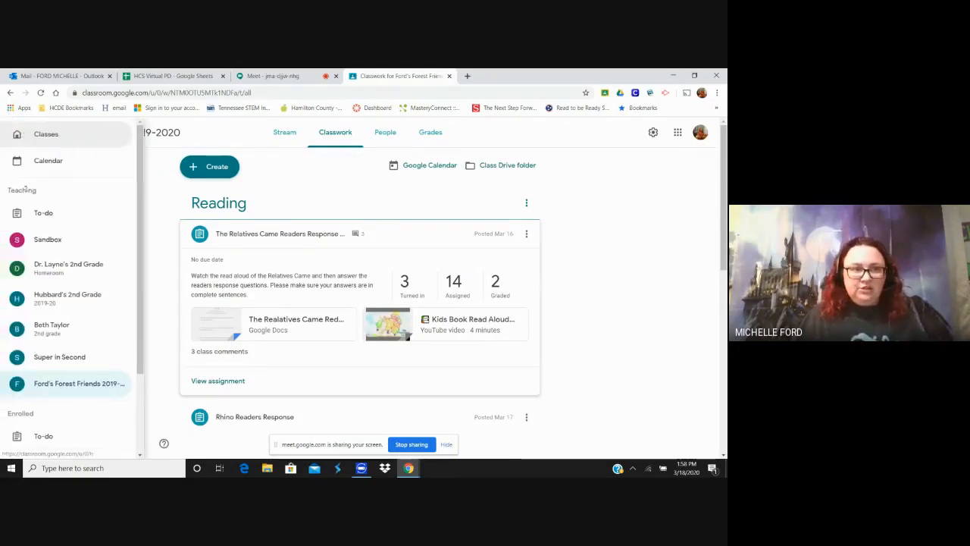
{"action": "left_click", "coordinate": [84, 297]}
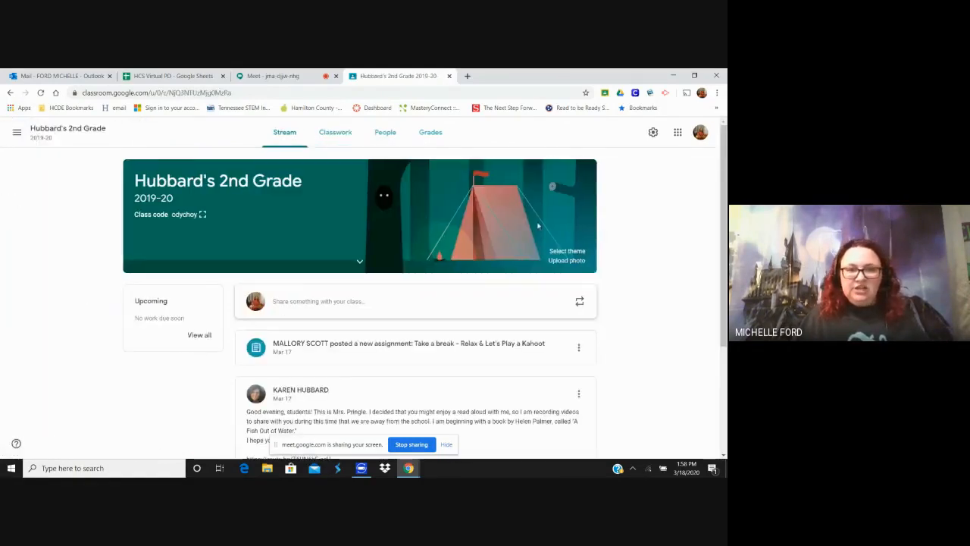
{"action": "left_click", "coordinate": [338, 133]}
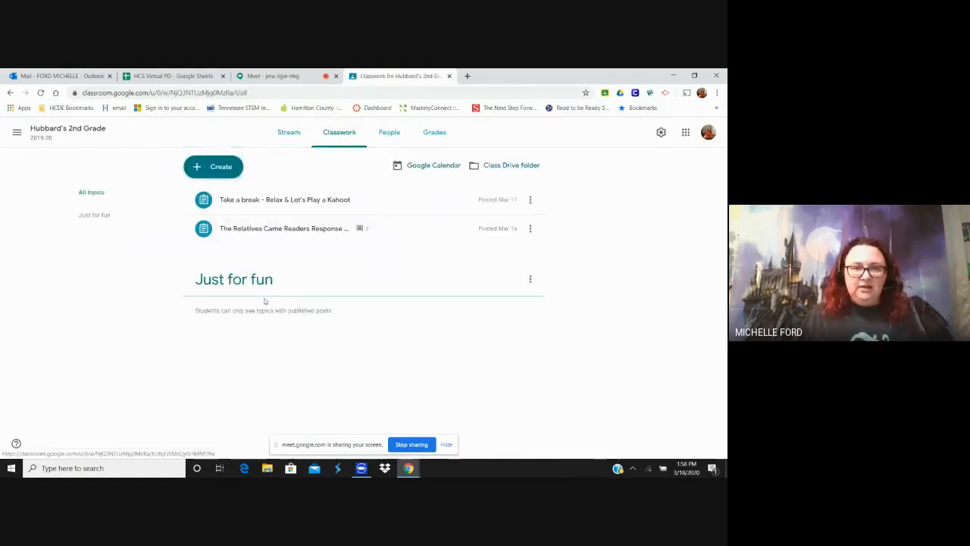
{"action": "left_click", "coordinate": [235, 165]}
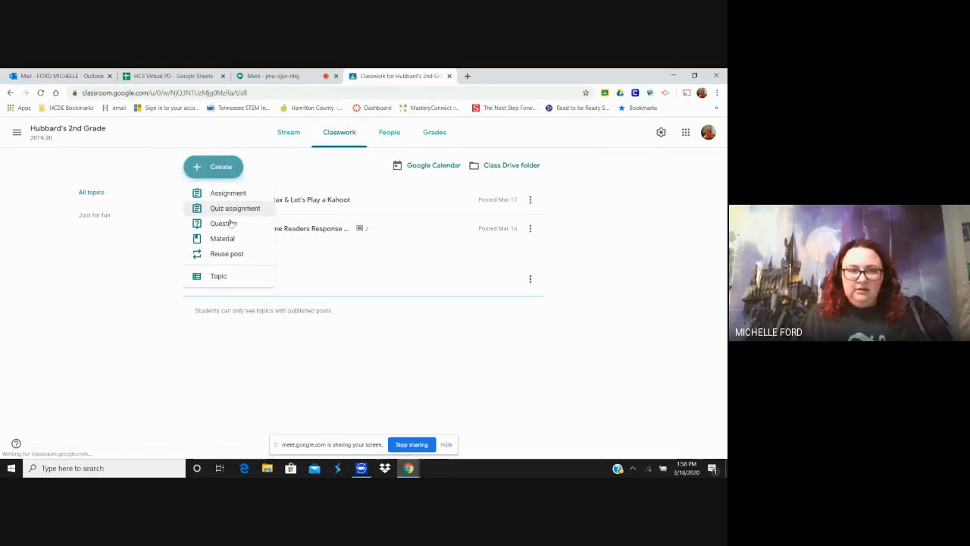
{"action": "left_click", "coordinate": [236, 199]}
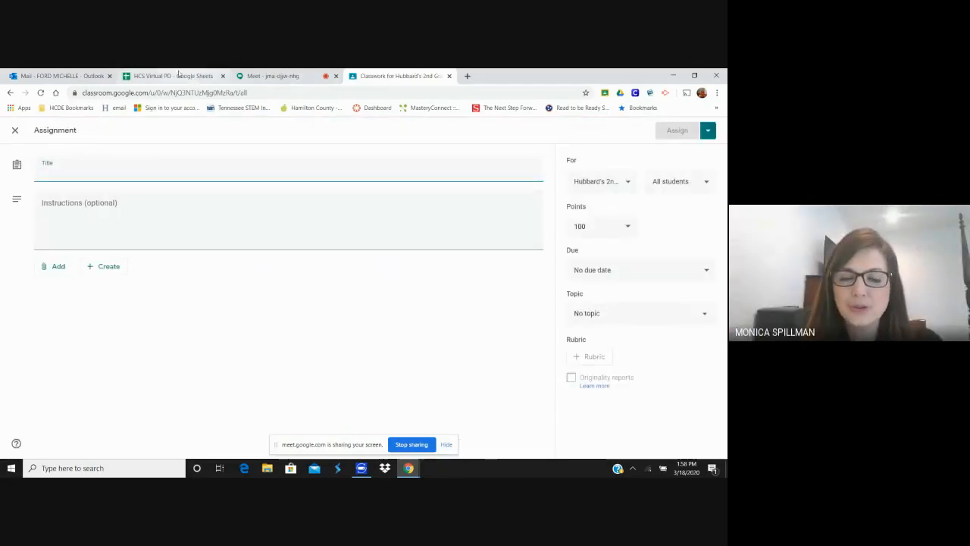
{"action": "left_click", "coordinate": [226, 72]}
{"action": "left_click", "coordinate": [394, 76]}
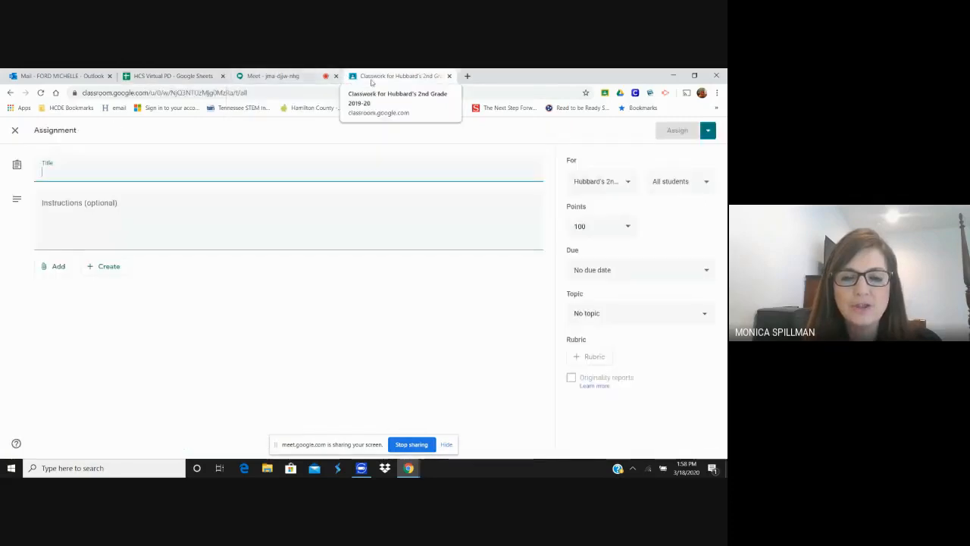
Close the unfinished assignment page, reopen Google Classroom from a new browser tab, and enter the Forest Friends 2019-2020 class
{"action": "left_click", "coordinate": [449, 76]}
{"action": "left_click", "coordinate": [354, 76]}
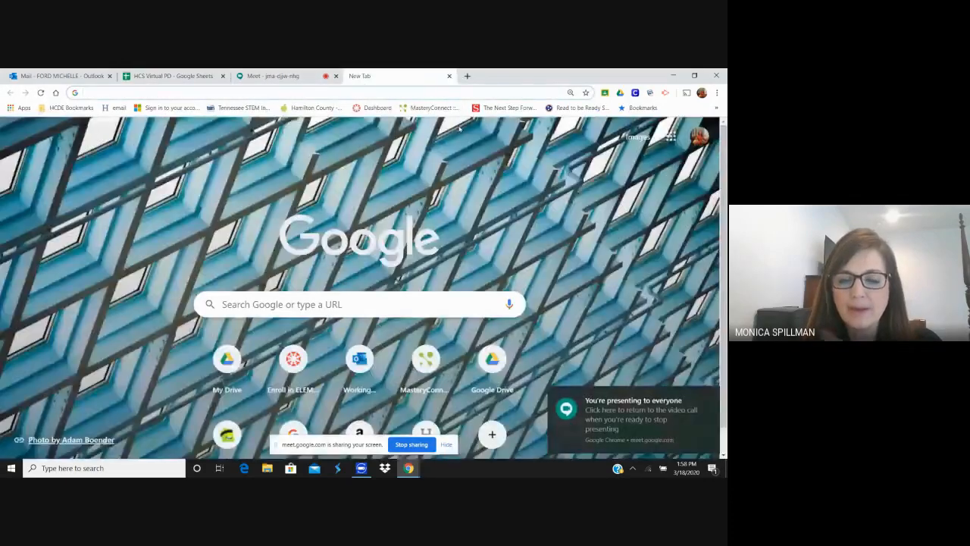
{"action": "left_click", "coordinate": [671, 136]}
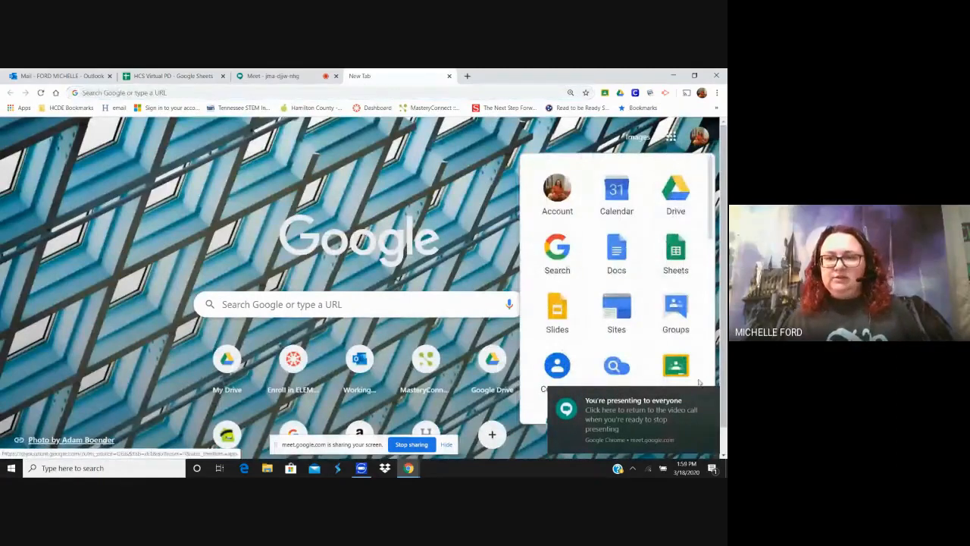
{"action": "left_click", "coordinate": [535, 250]}
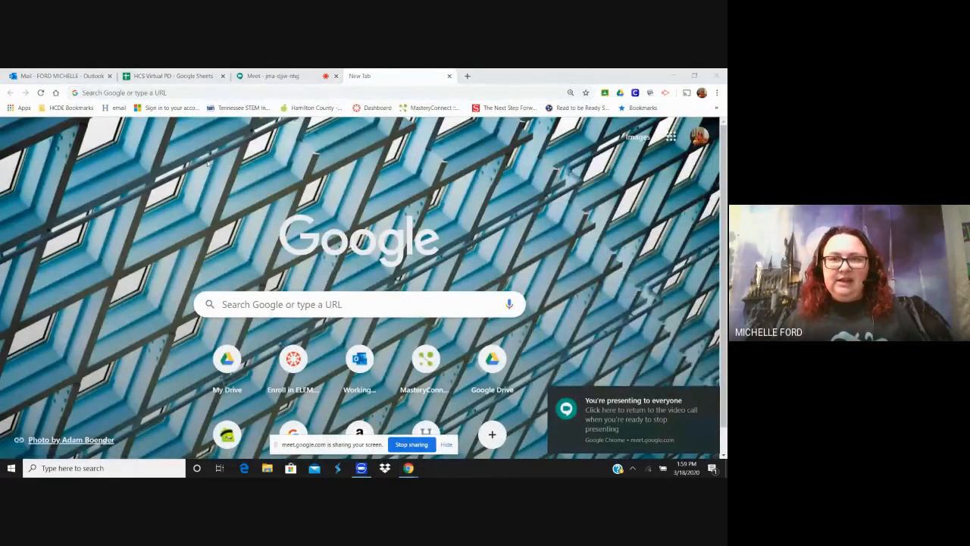
{"action": "left_click", "coordinate": [671, 136]}
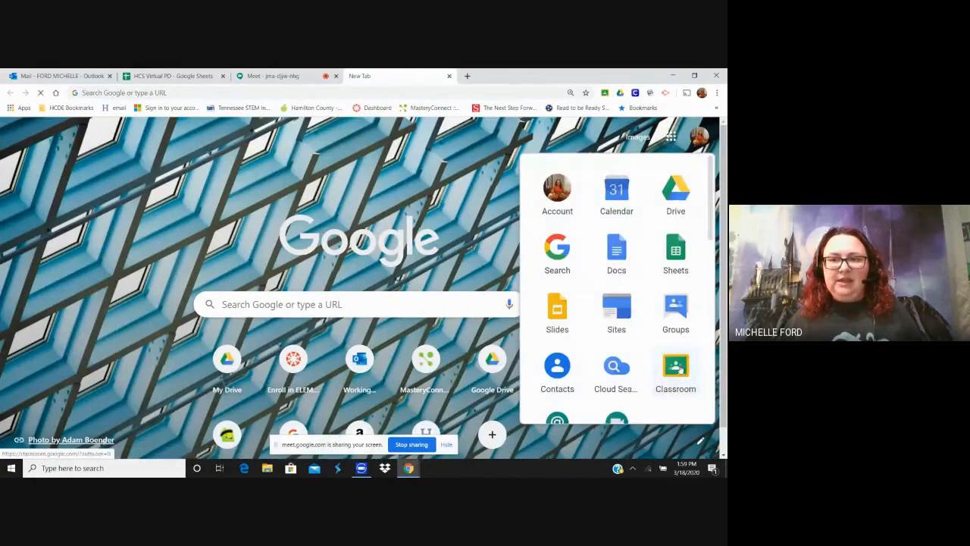
{"action": "left_click", "coordinate": [675, 369]}
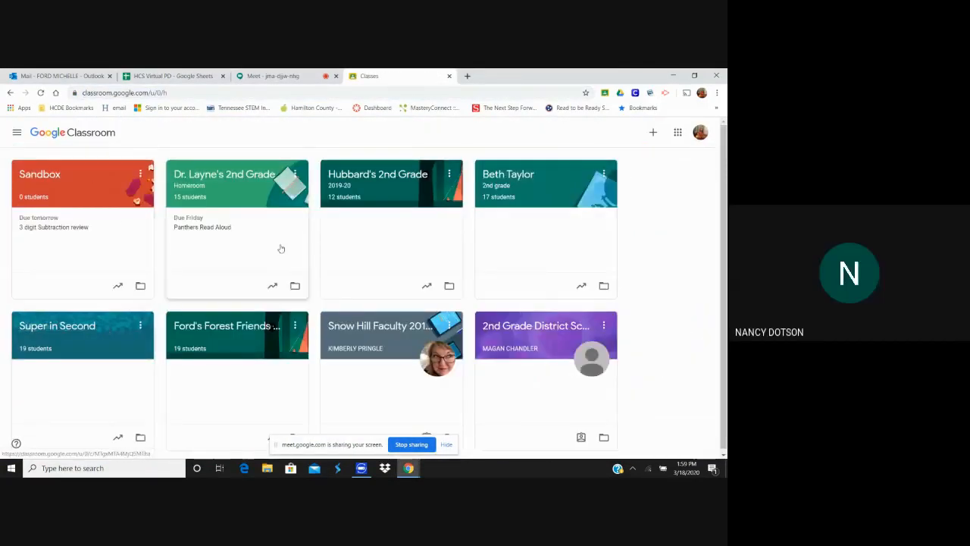
{"action": "left_click", "coordinate": [222, 325]}
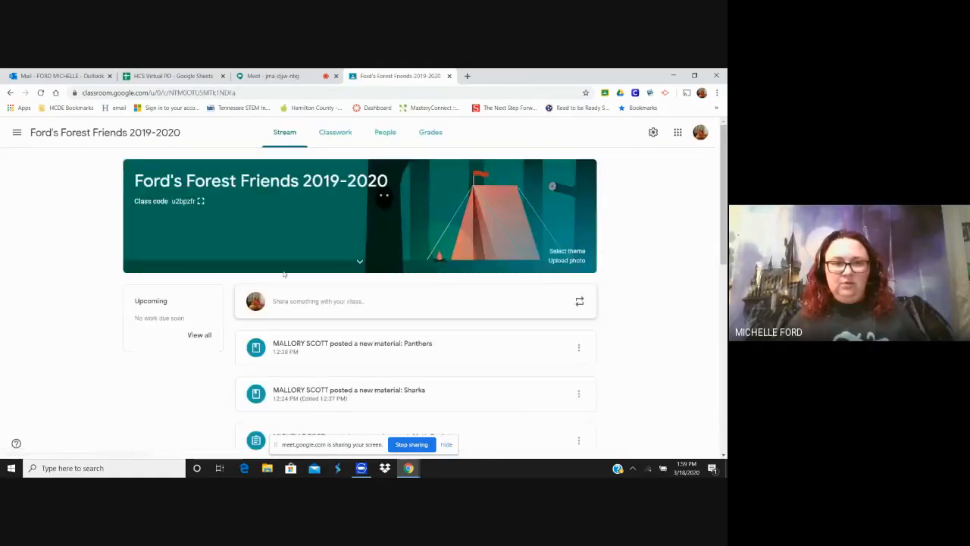
From the class's grades, open the sixth listed student's Writing from a picture submission, and switch back to the Google Meet call
{"action": "left_click", "coordinate": [429, 132]}
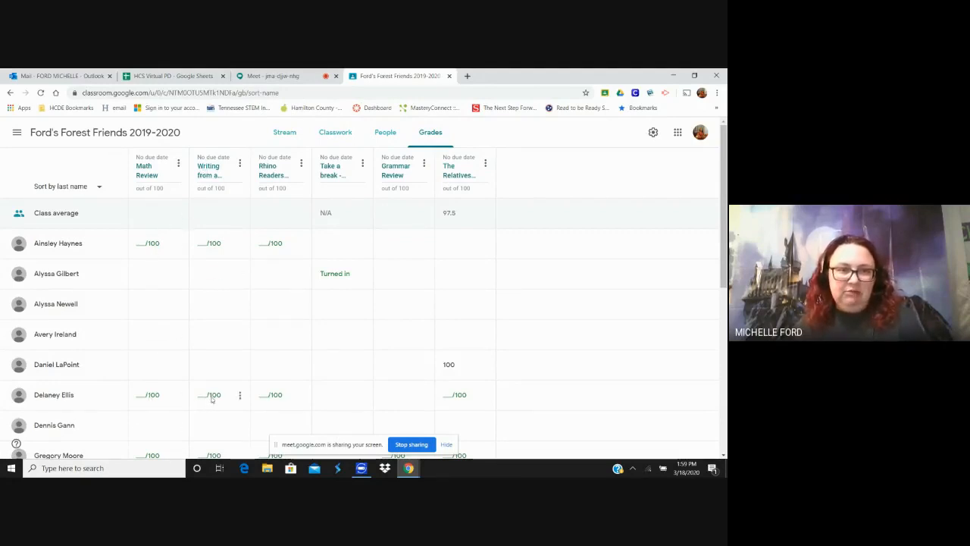
{"action": "left_click", "coordinate": [238, 397]}
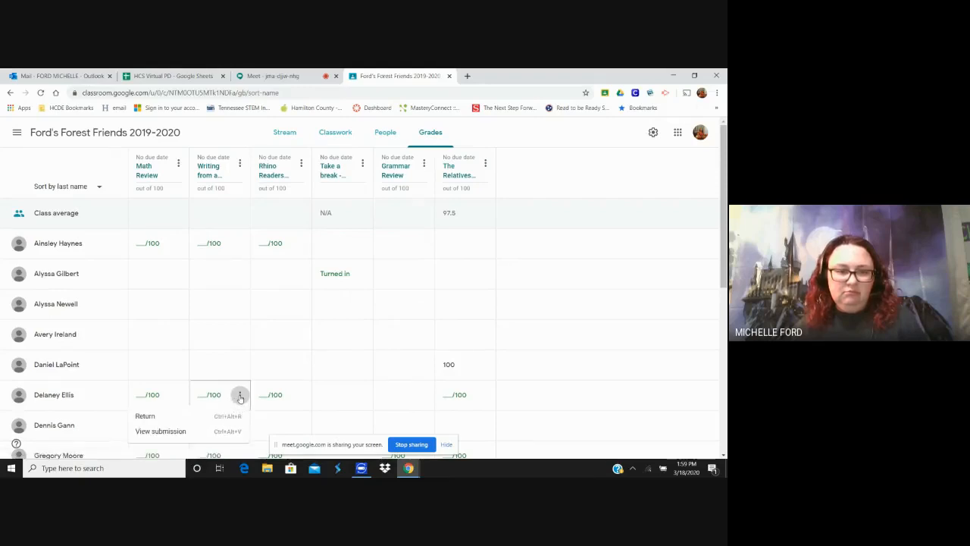
{"action": "left_click", "coordinate": [195, 432]}
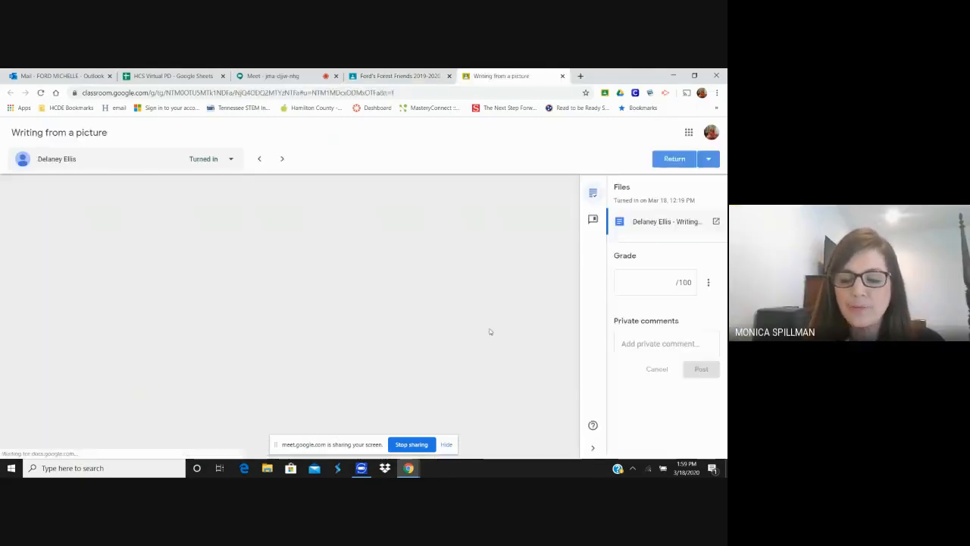
{"action": "left_click", "coordinate": [326, 82]}
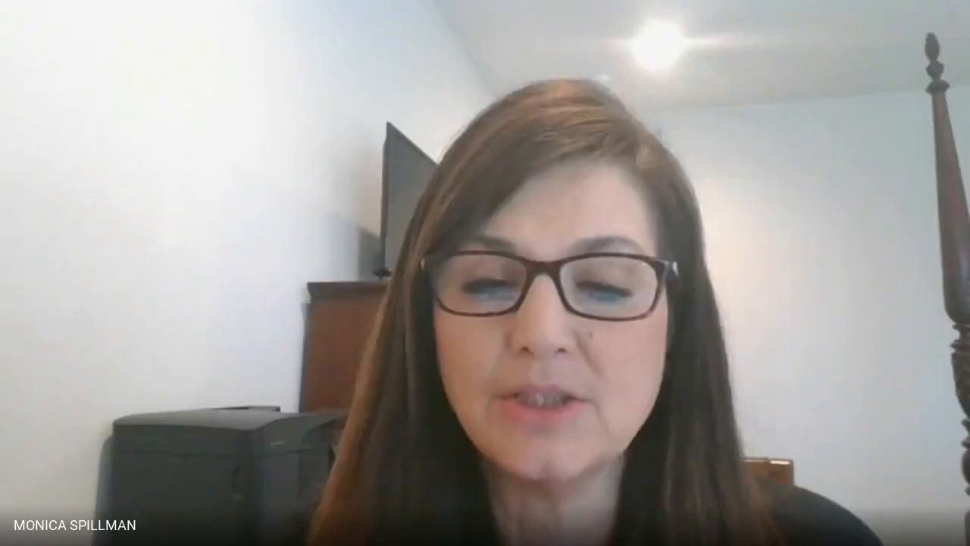